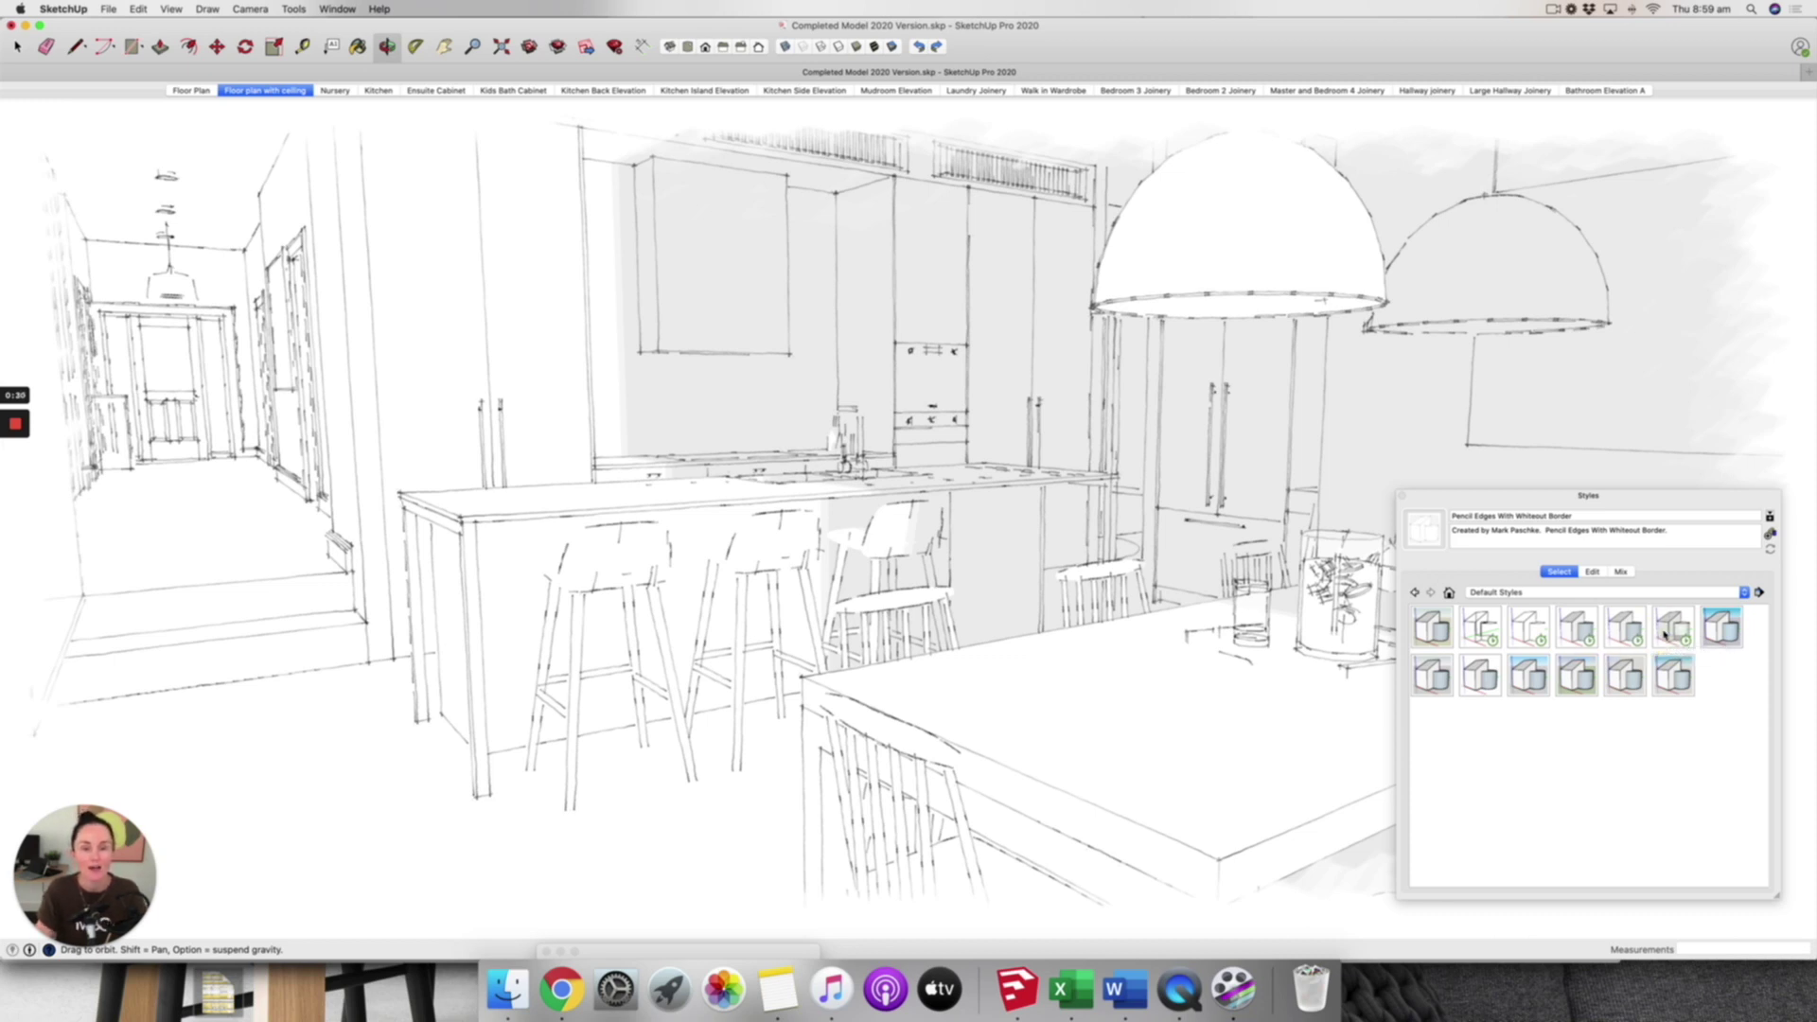
Preview the kitchen in X-ray, then switch it to Shaded with textures
{"action": "left_click", "coordinate": [1679, 638]}
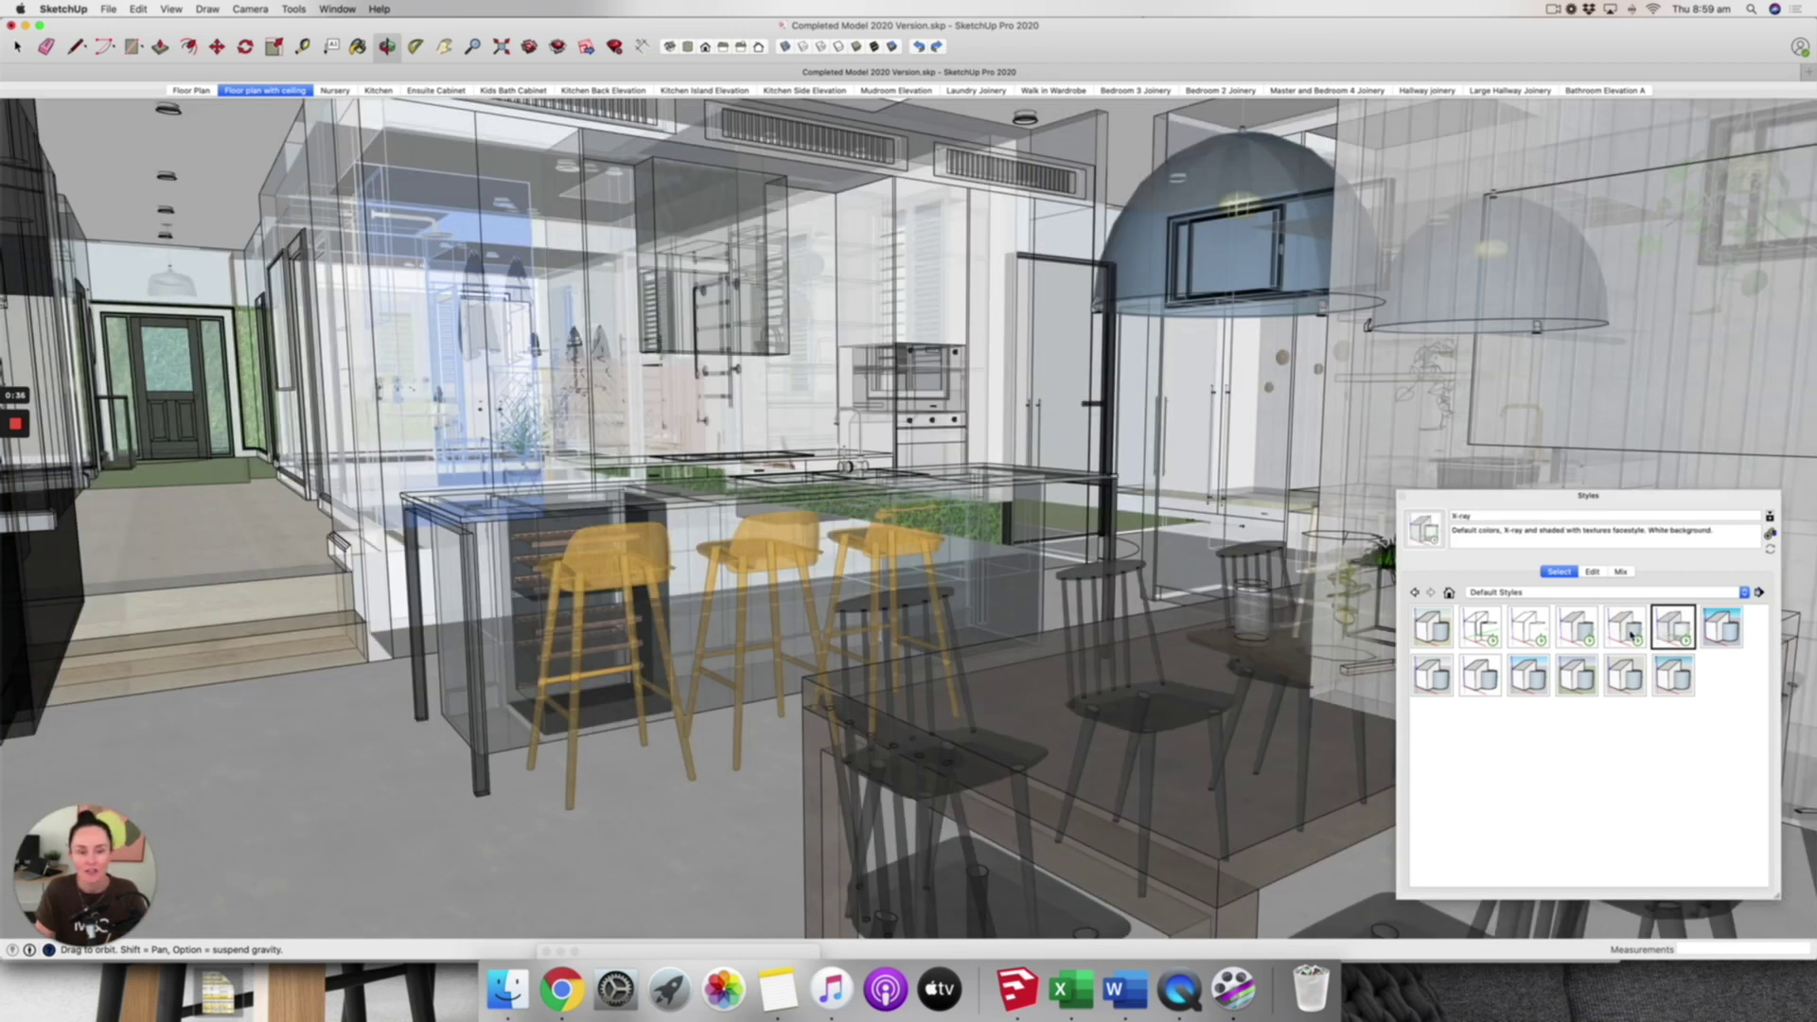
{"action": "left_click", "coordinate": [1631, 633]}
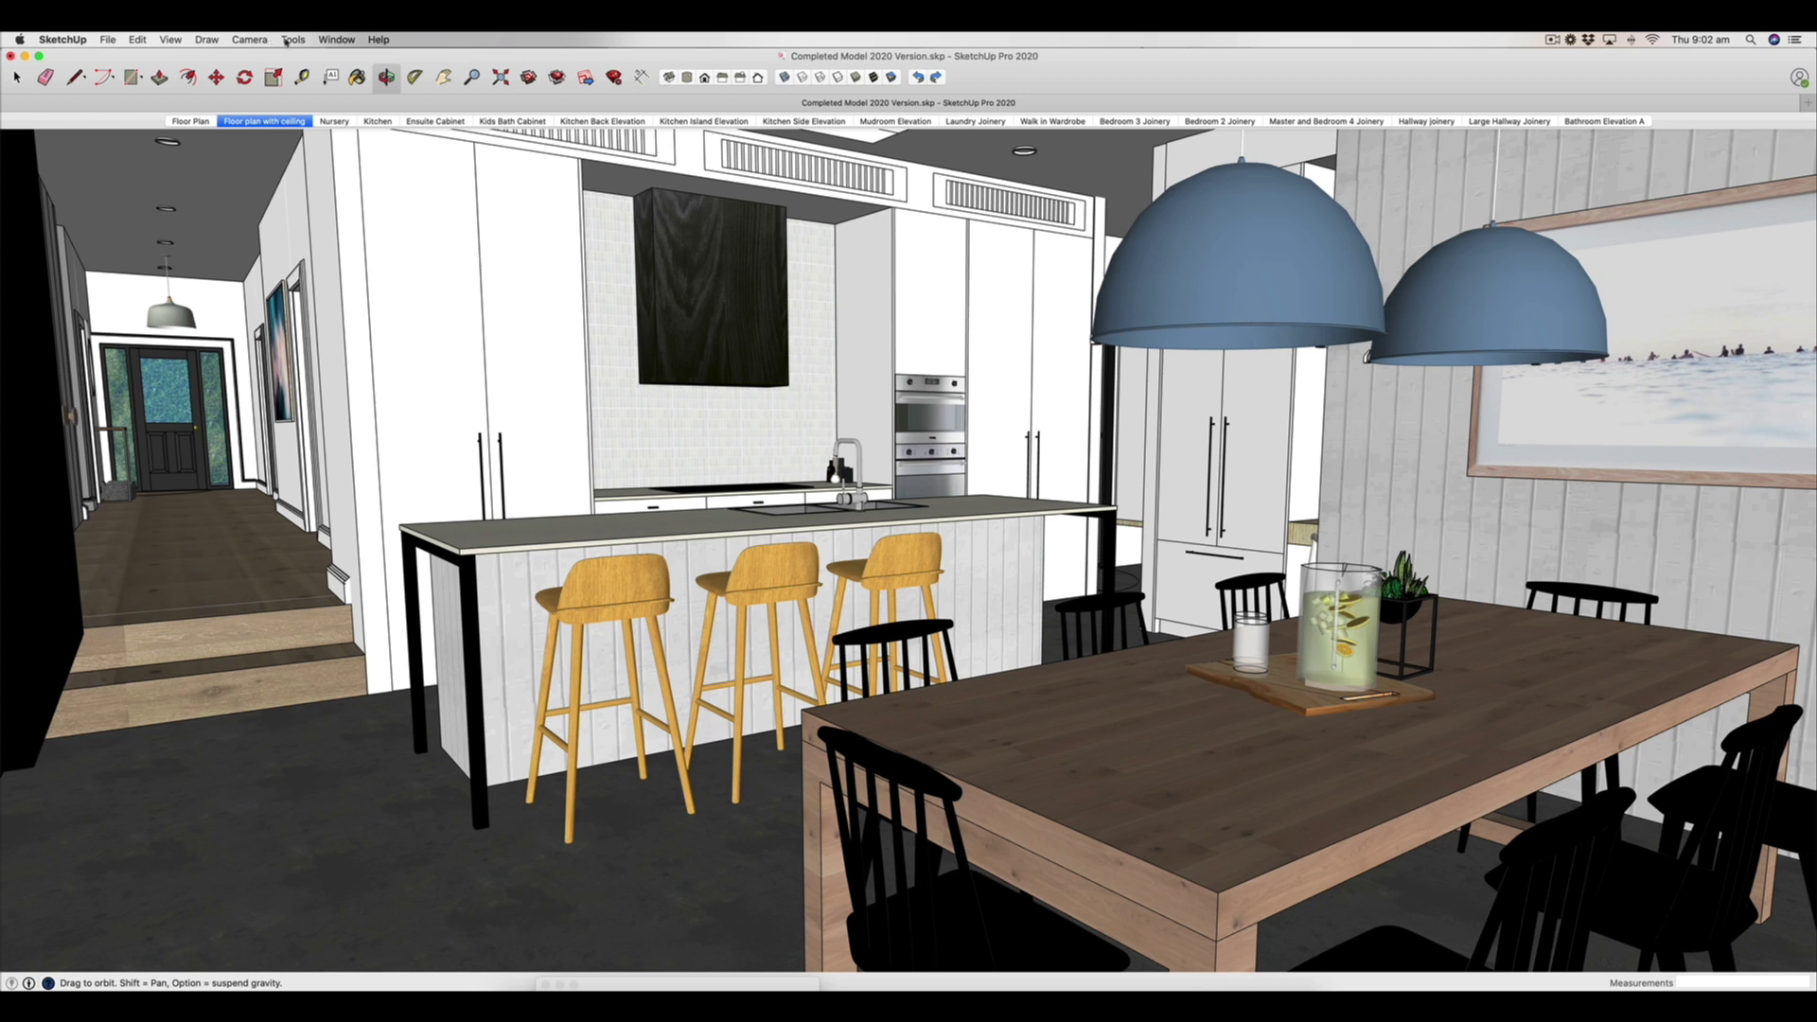
Open the Styles panel from Window, and add the Styles toolbar group after the standard views
{"action": "left_click", "coordinate": [335, 40]}
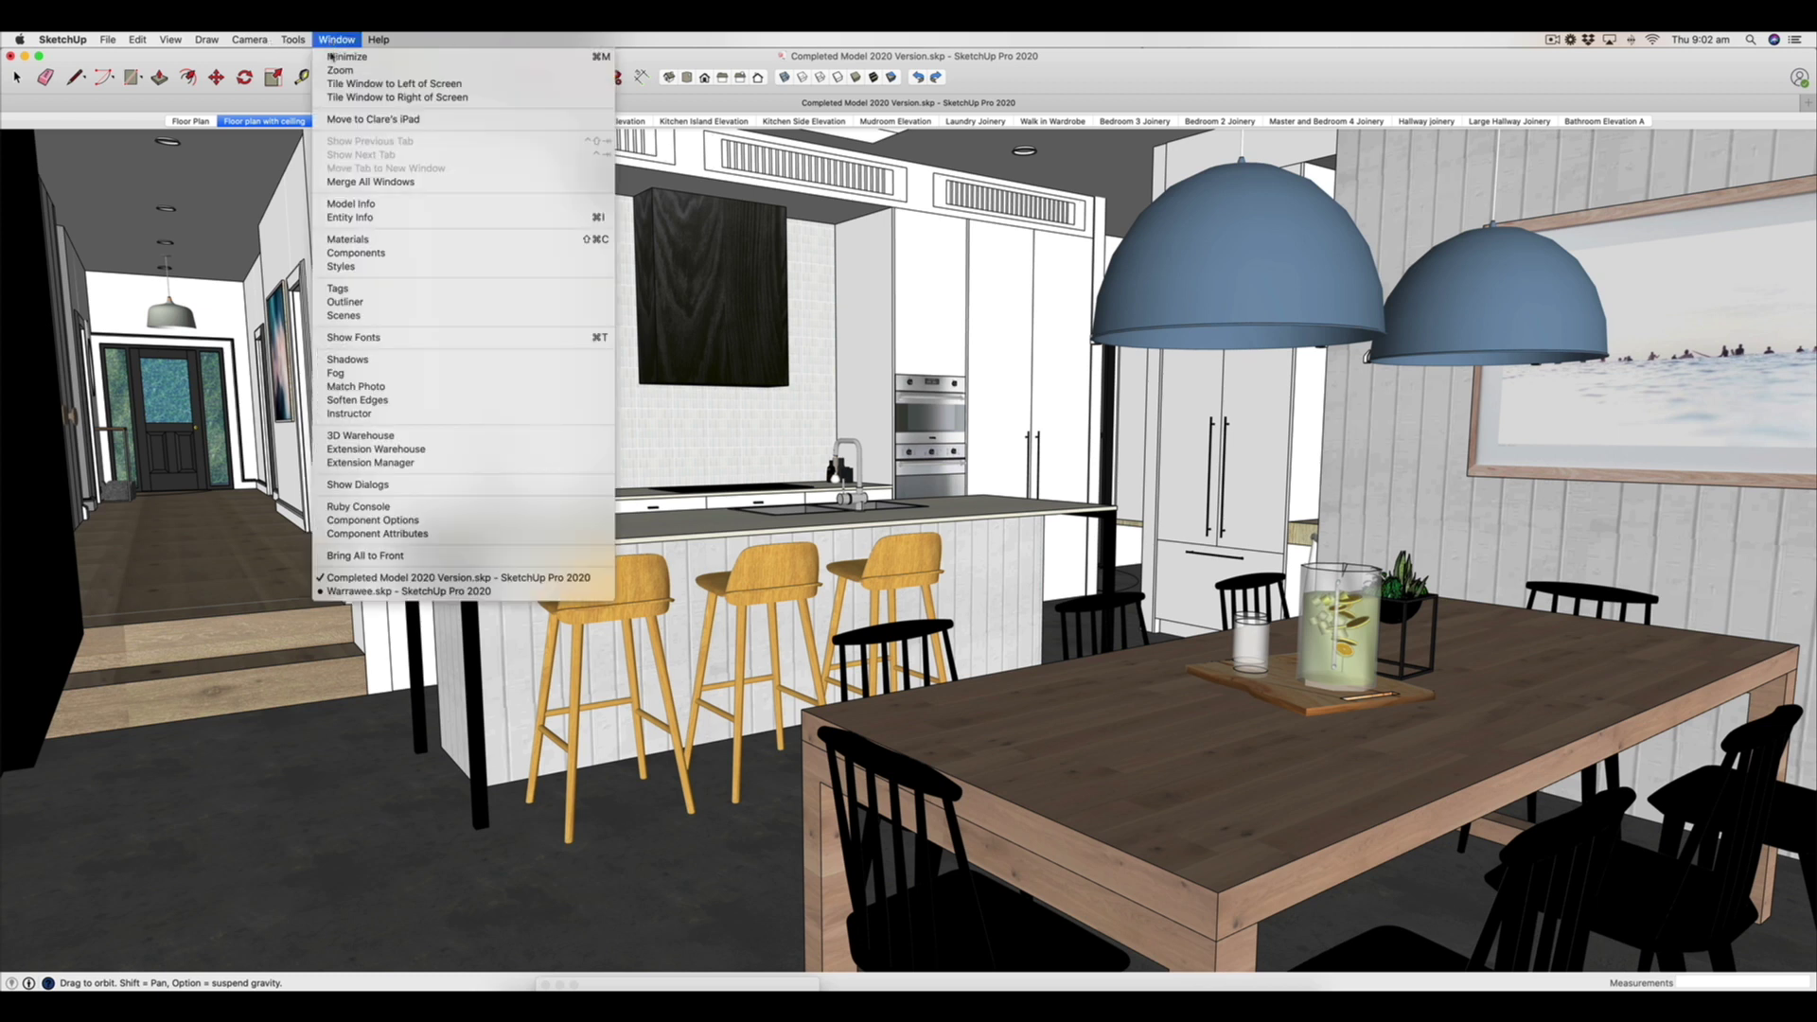
{"action": "left_click", "coordinate": [342, 268]}
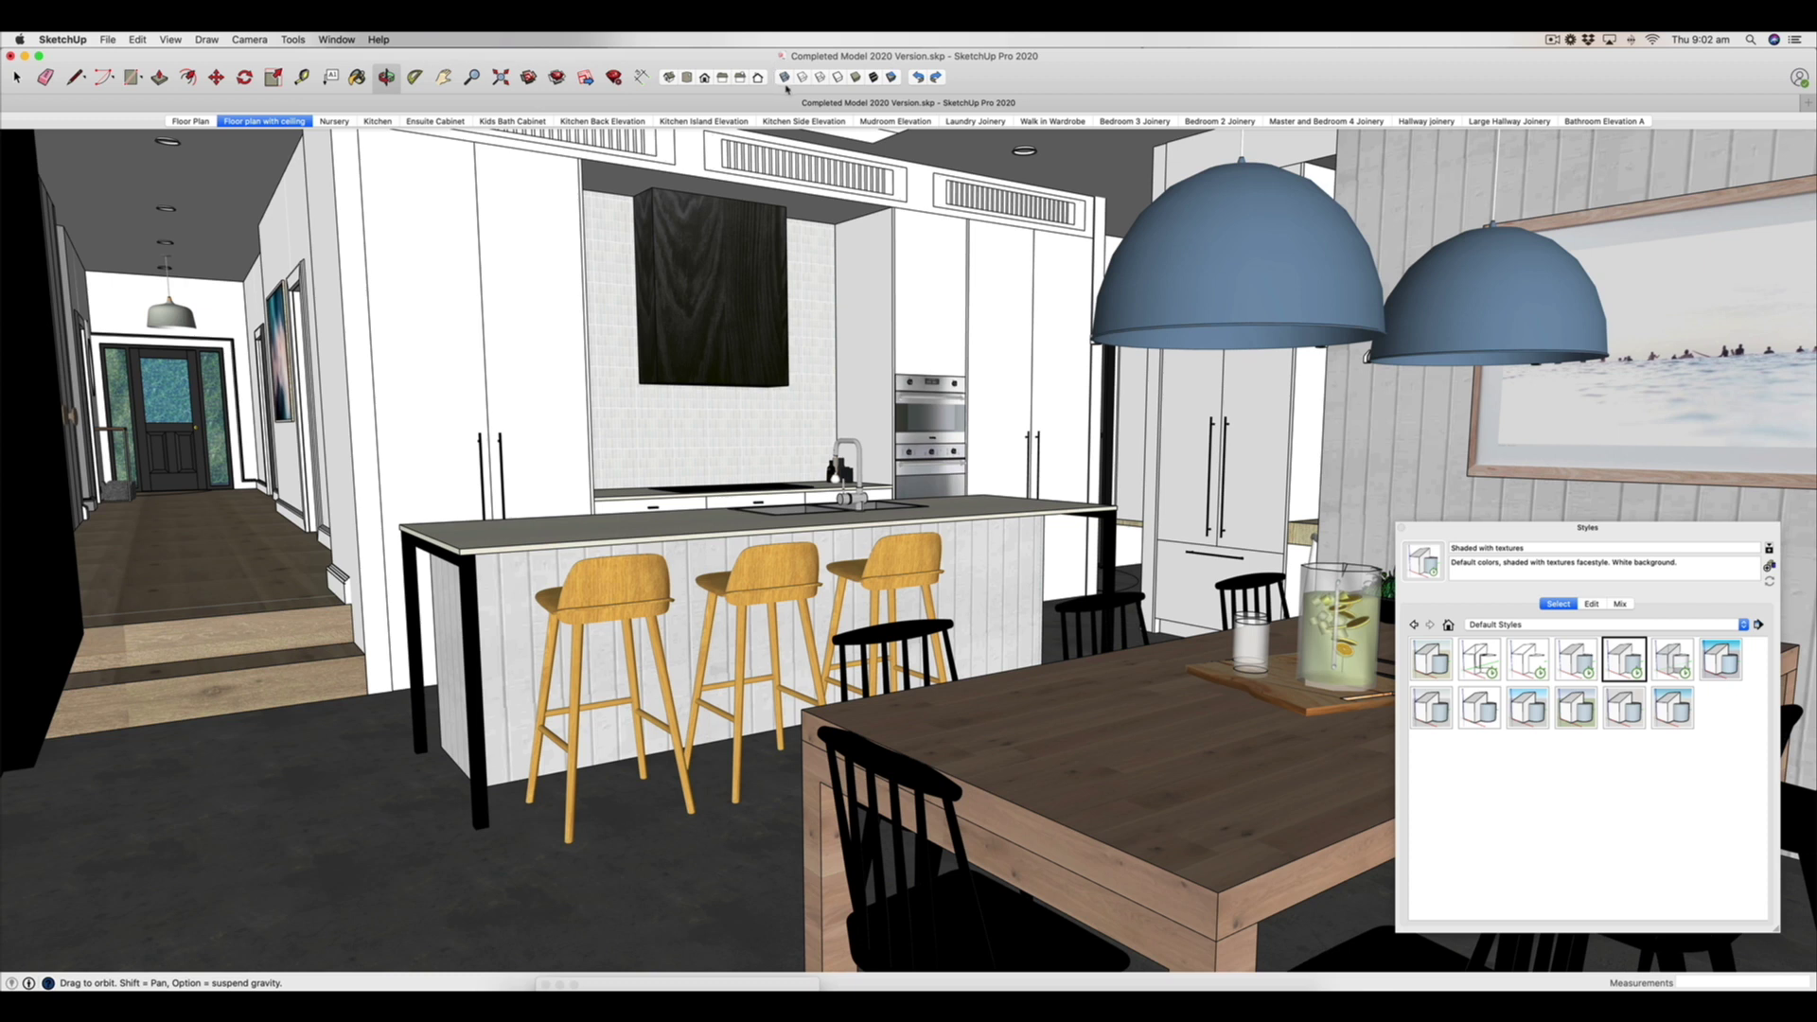
{"action": "left_click", "coordinate": [107, 38]}
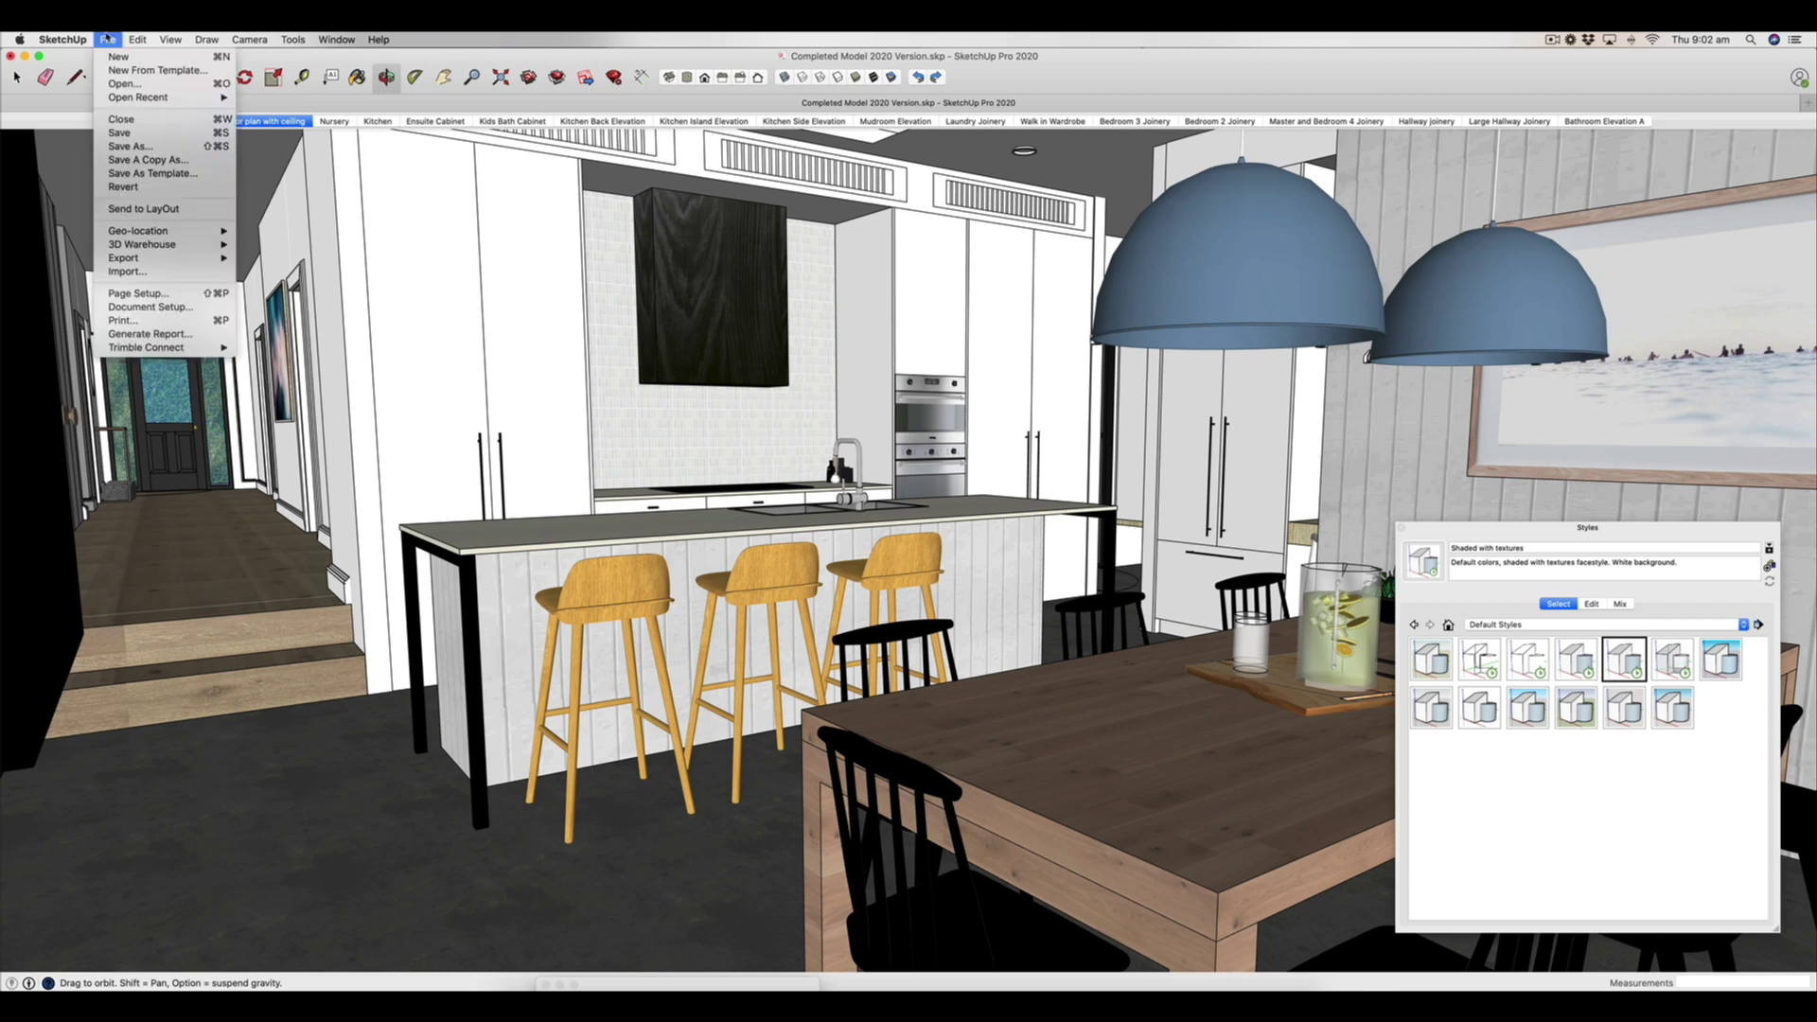
{"action": "mouse_move", "coordinate": [137, 39]}
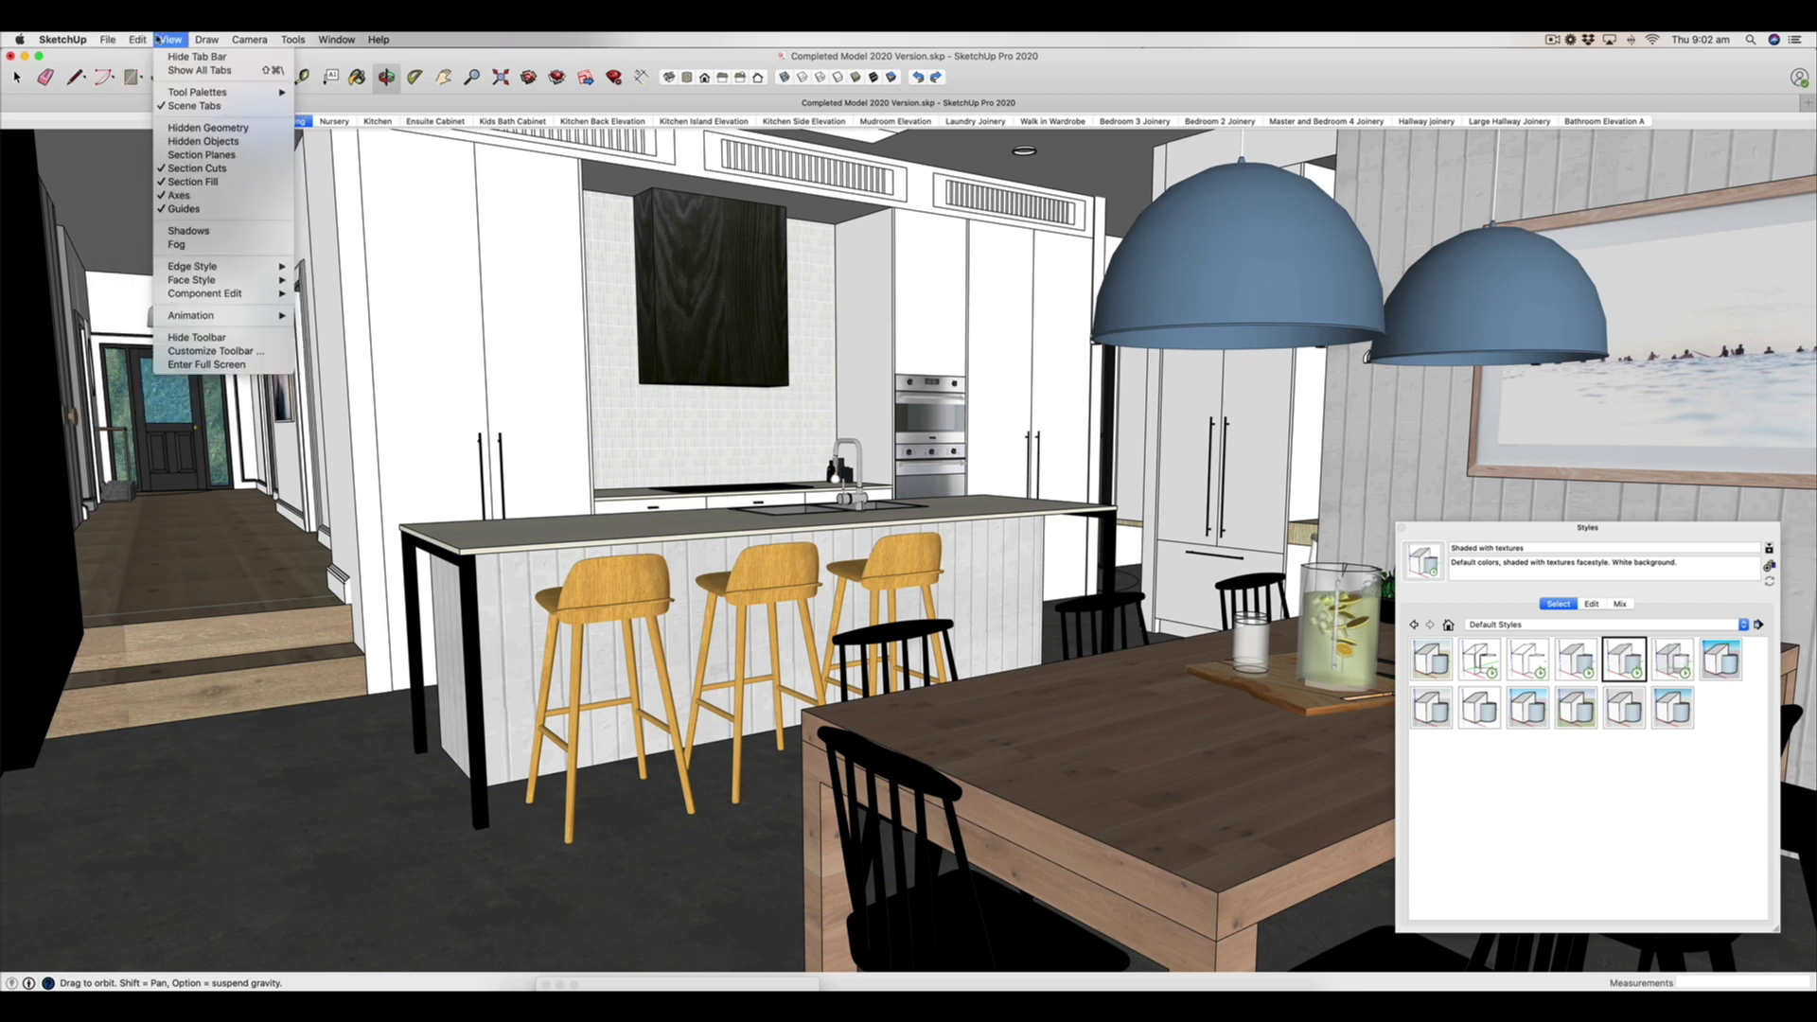
{"action": "left_click", "coordinate": [202, 351]}
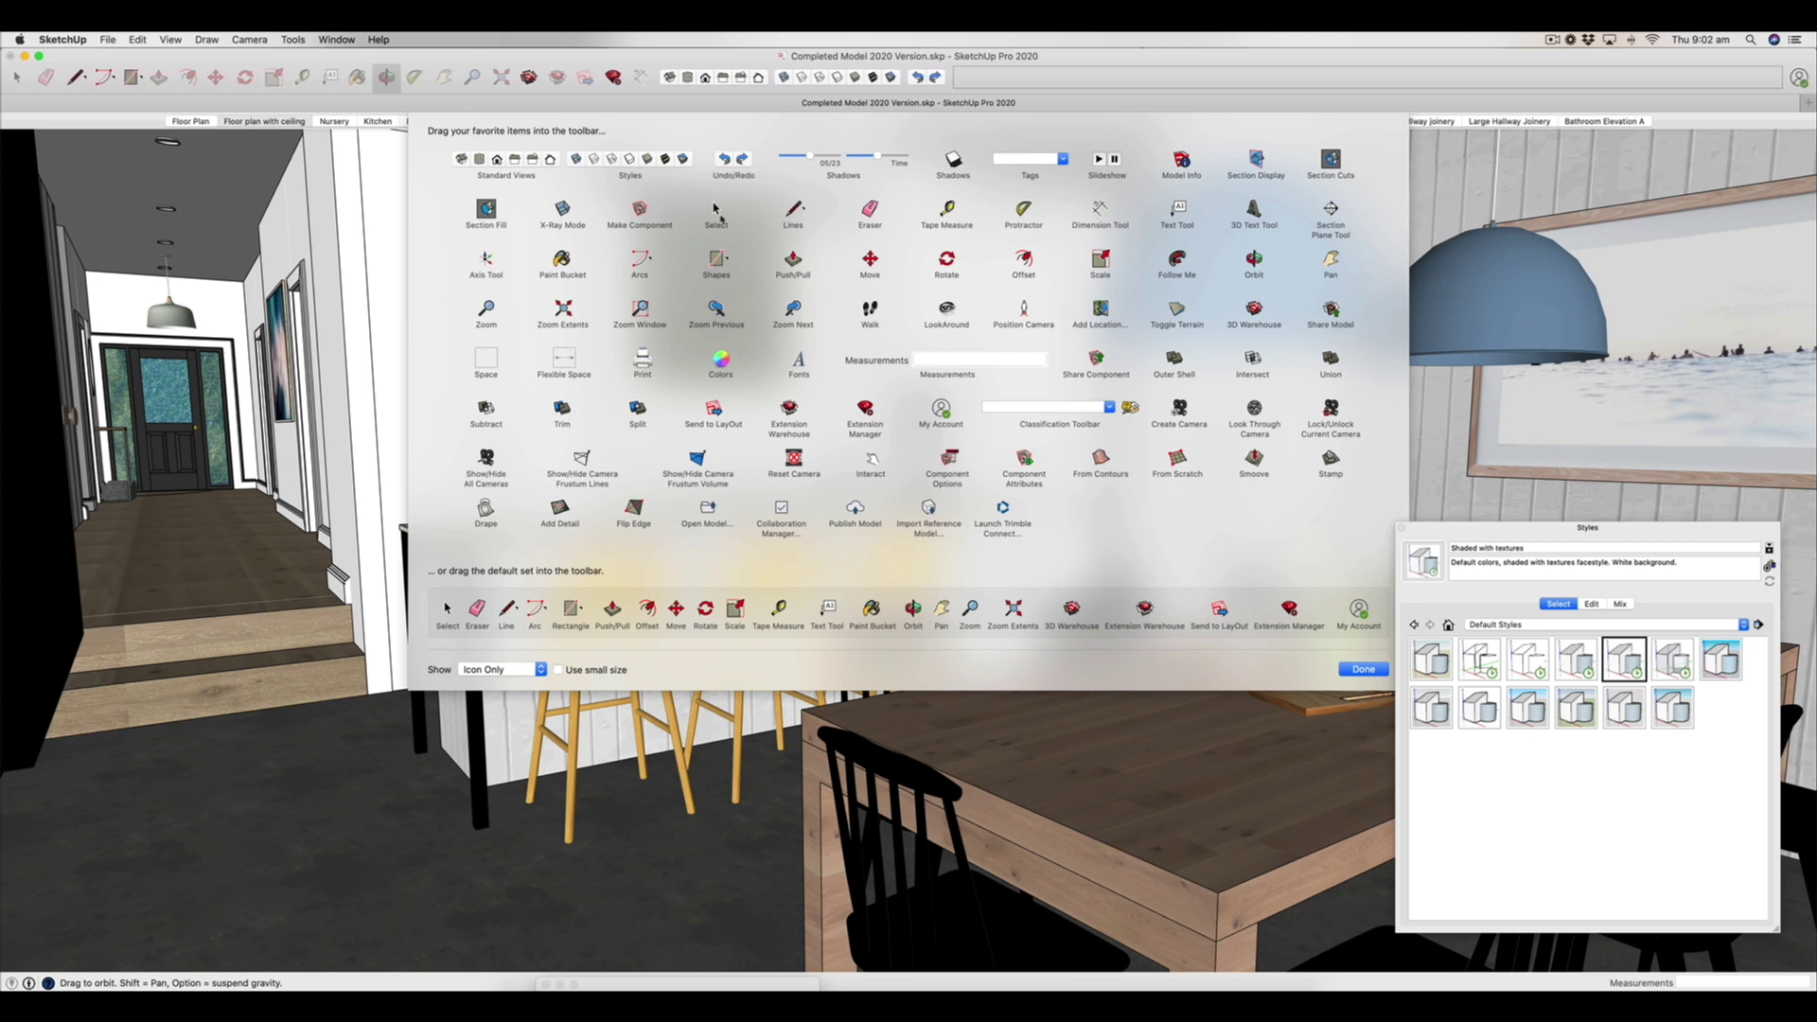
{"action": "left_click_drag", "start_coordinate": [625, 169], "coordinate": [757, 90]}
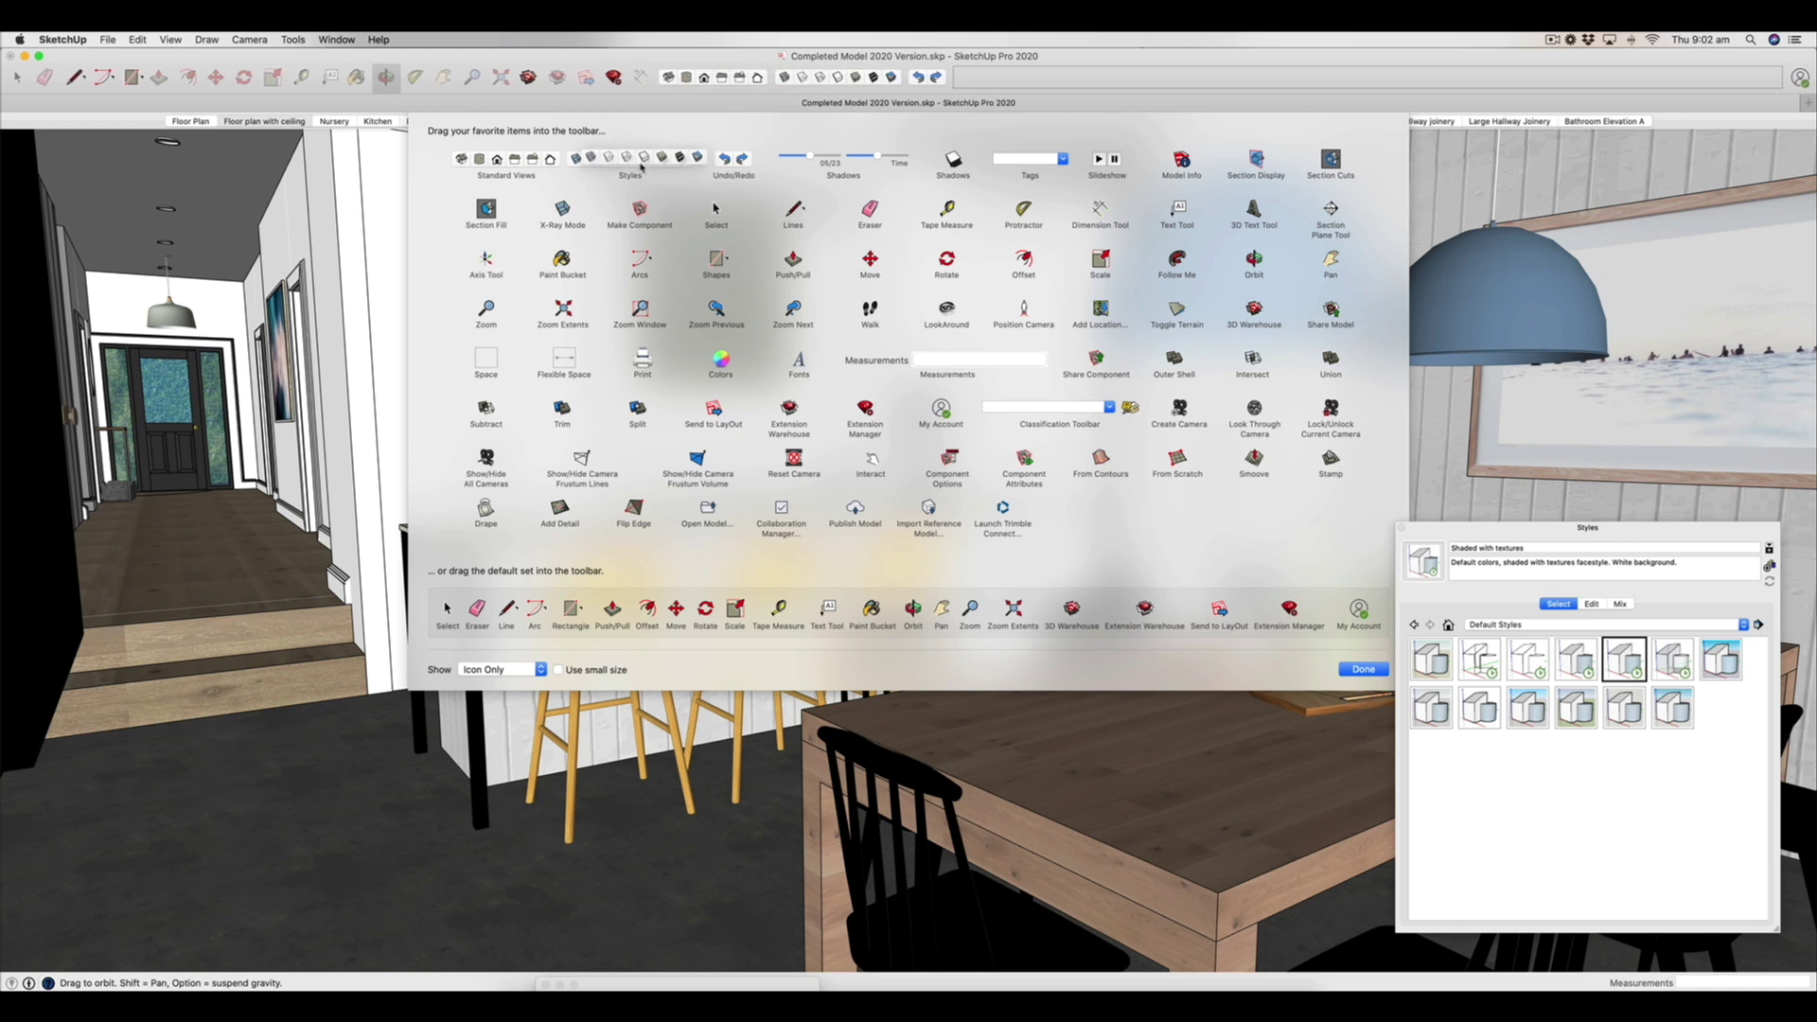
{"action": "left_click_drag", "start_coordinate": [629, 159], "coordinate": [581, 151]}
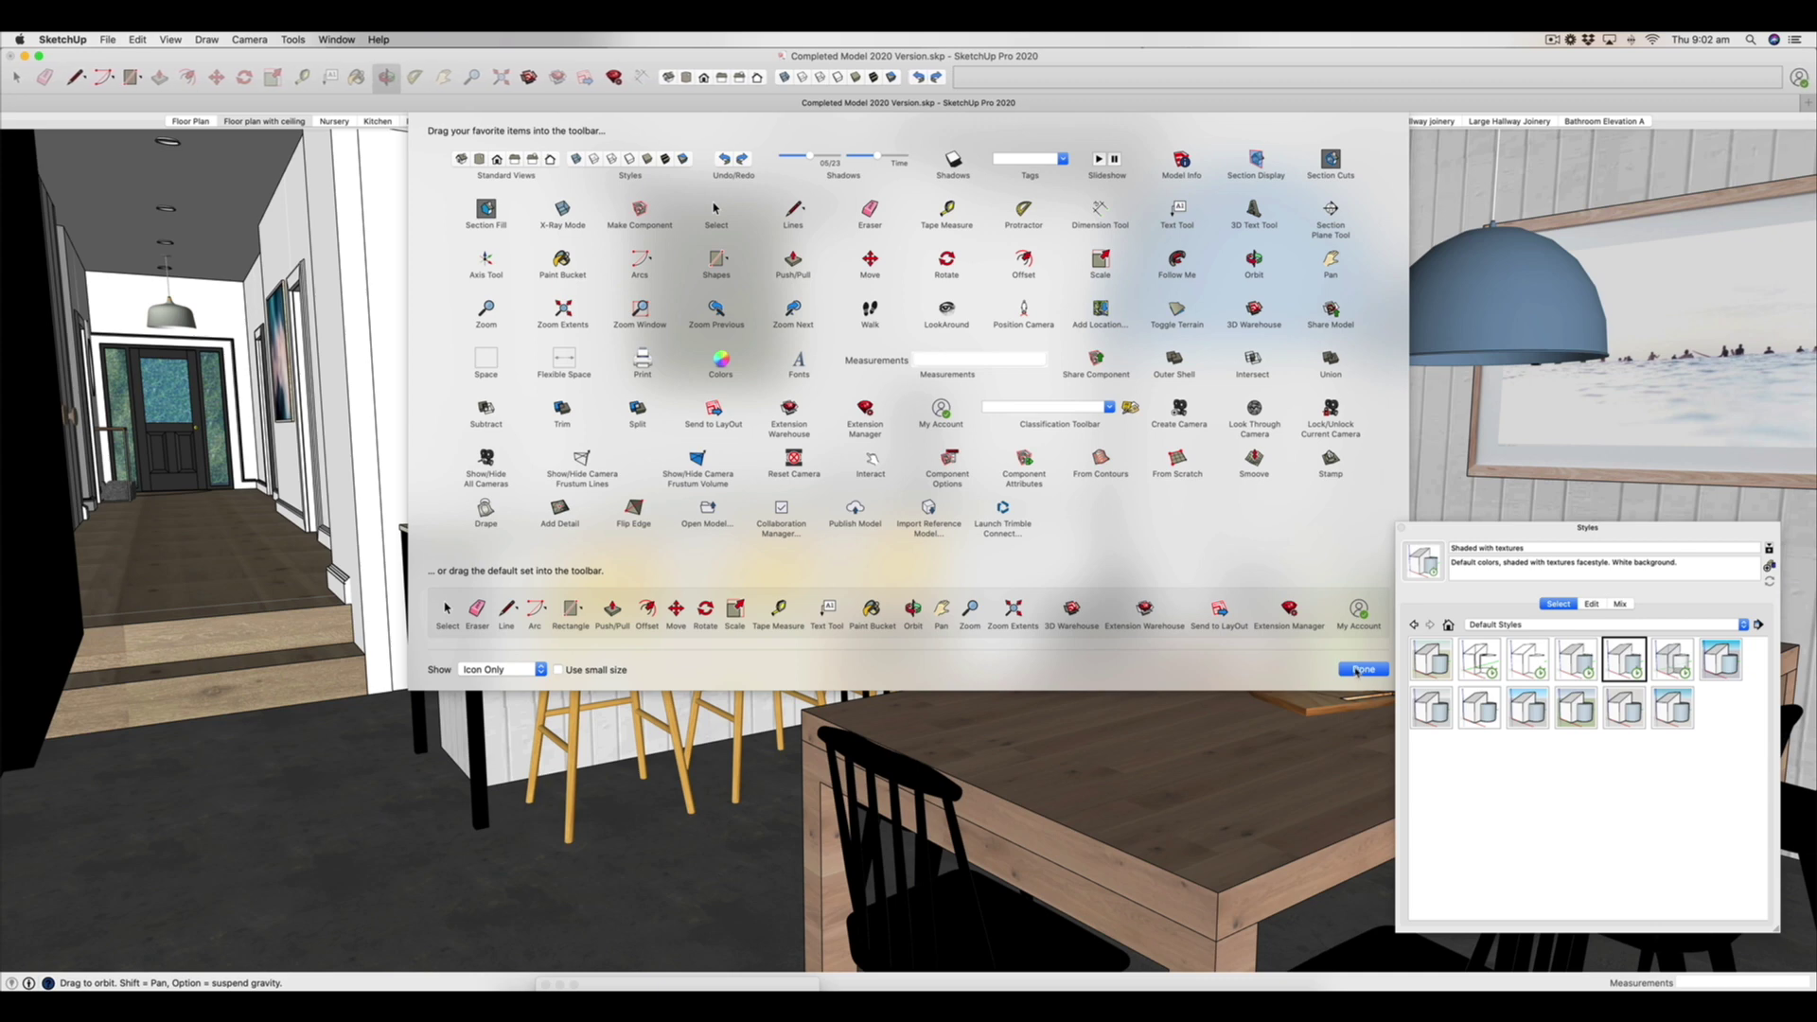
{"action": "left_click", "coordinate": [1363, 670]}
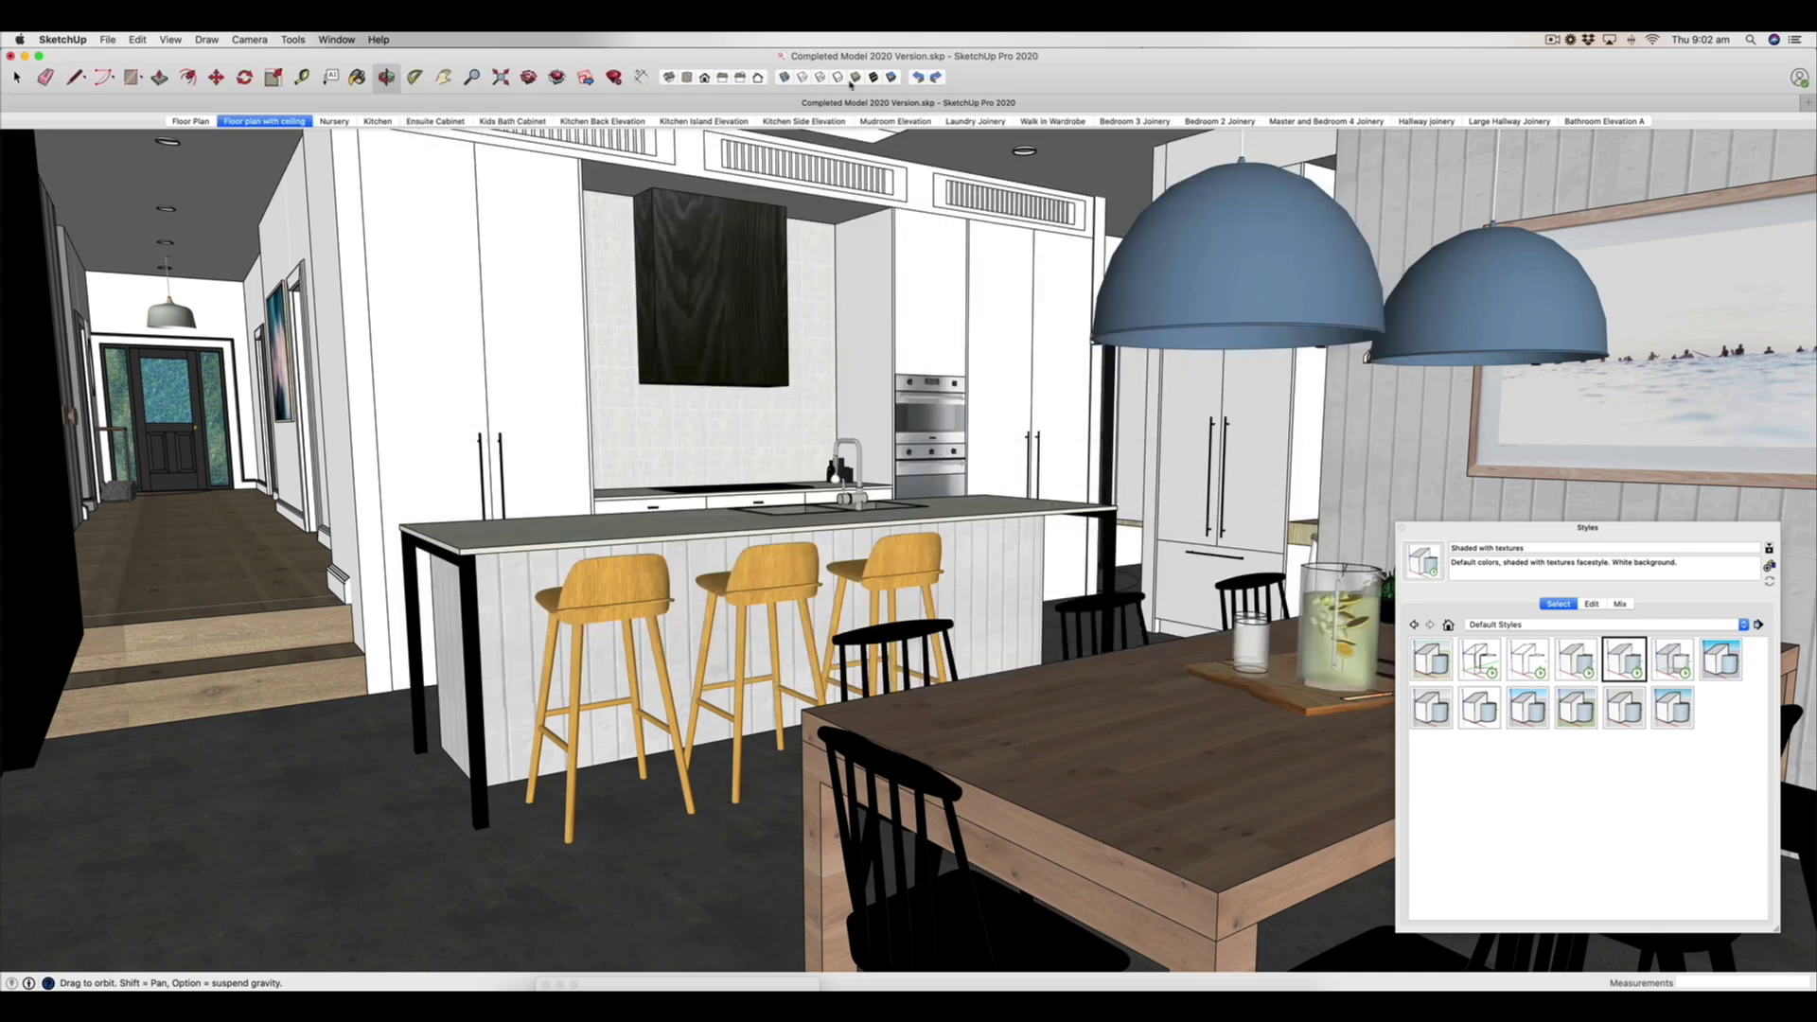
Browse the Color Sets and Straight Lines style collections, then turn on X-ray
{"action": "left_click", "coordinate": [1509, 624]}
{"action": "left_click", "coordinate": [1509, 615]}
{"action": "left_click", "coordinate": [1507, 624]}
{"action": "left_click", "coordinate": [1499, 671]}
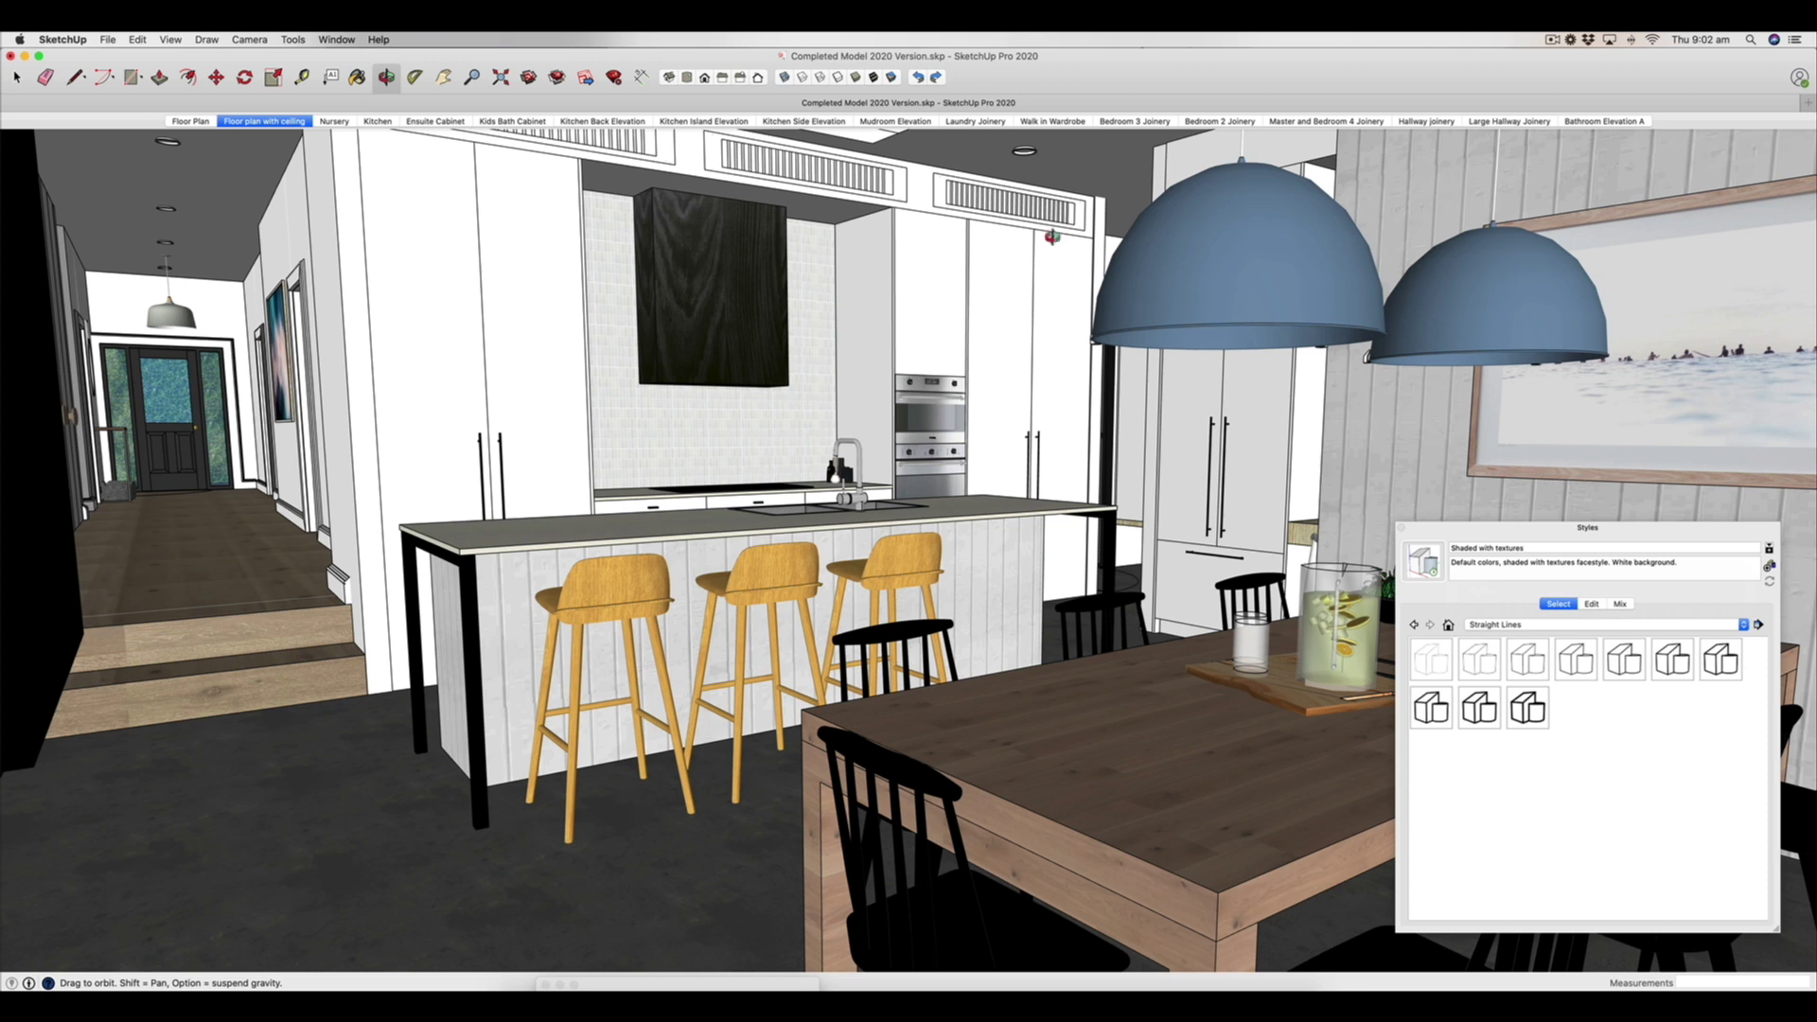
{"action": "left_click", "coordinate": [799, 81]}
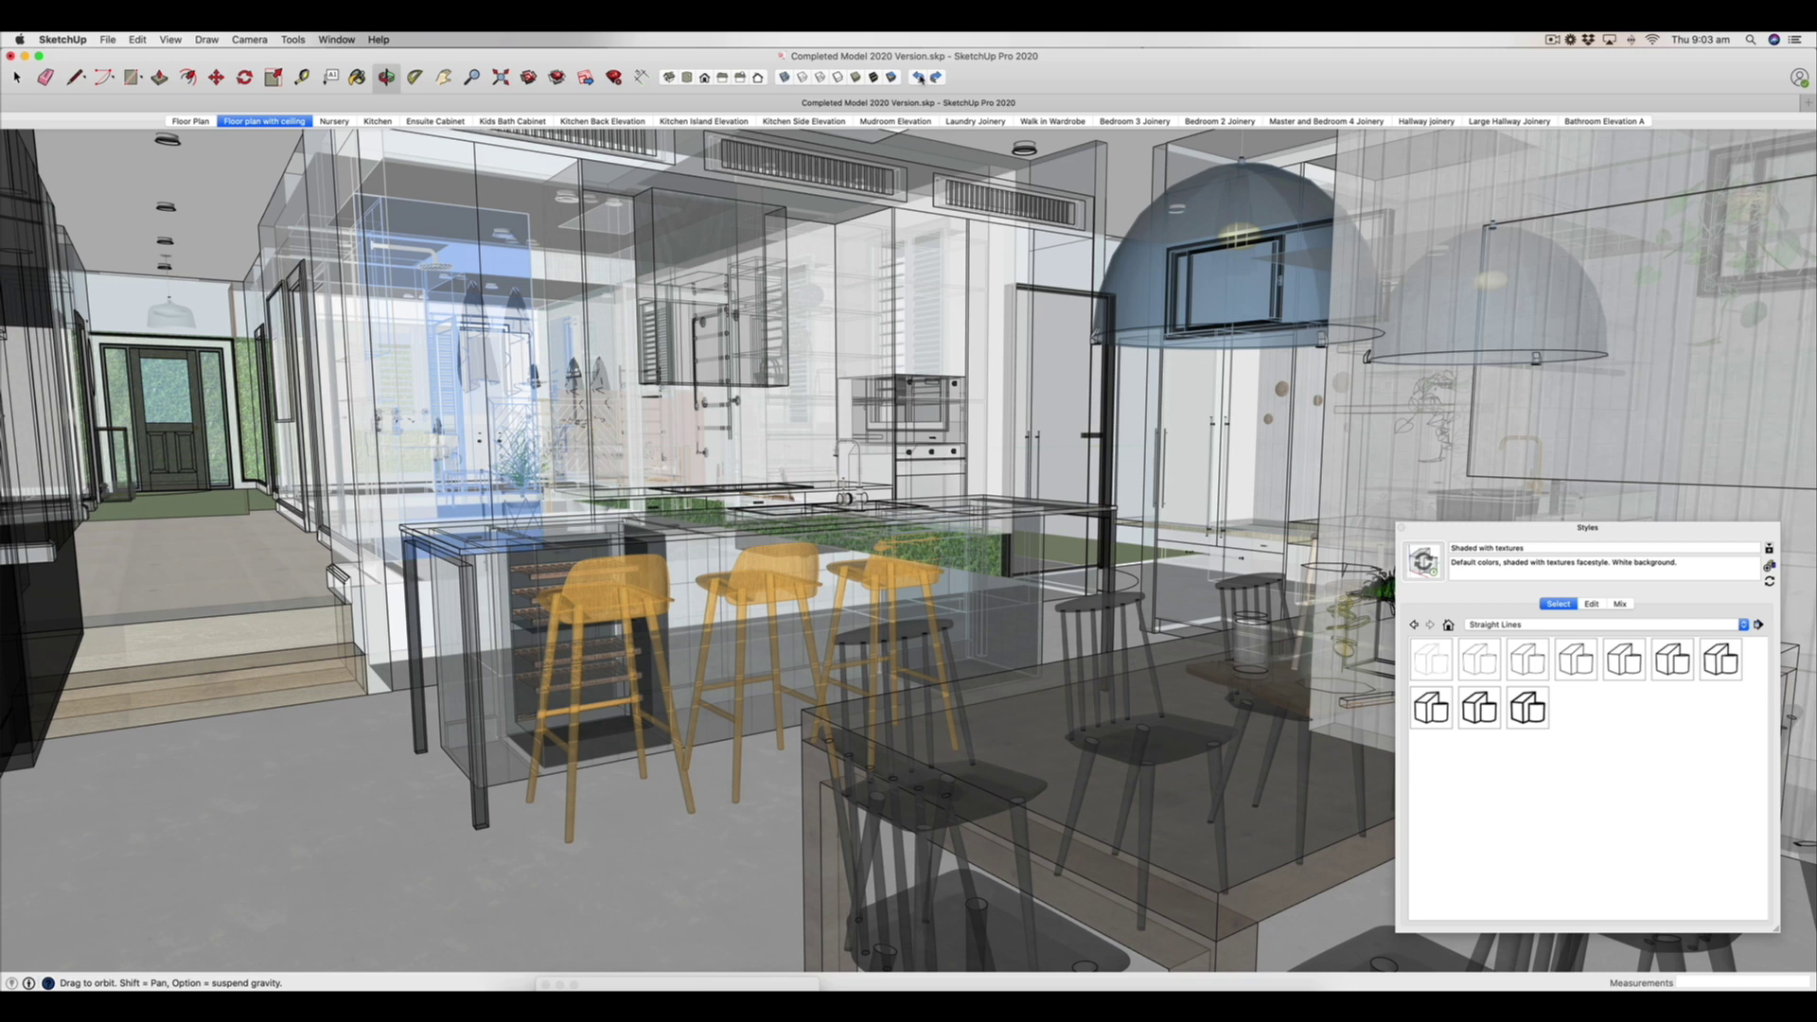
Try Wireframe, return to Shaded With Textures, and toggle X-ray on with X and off again
{"action": "left_click", "coordinate": [820, 78]}
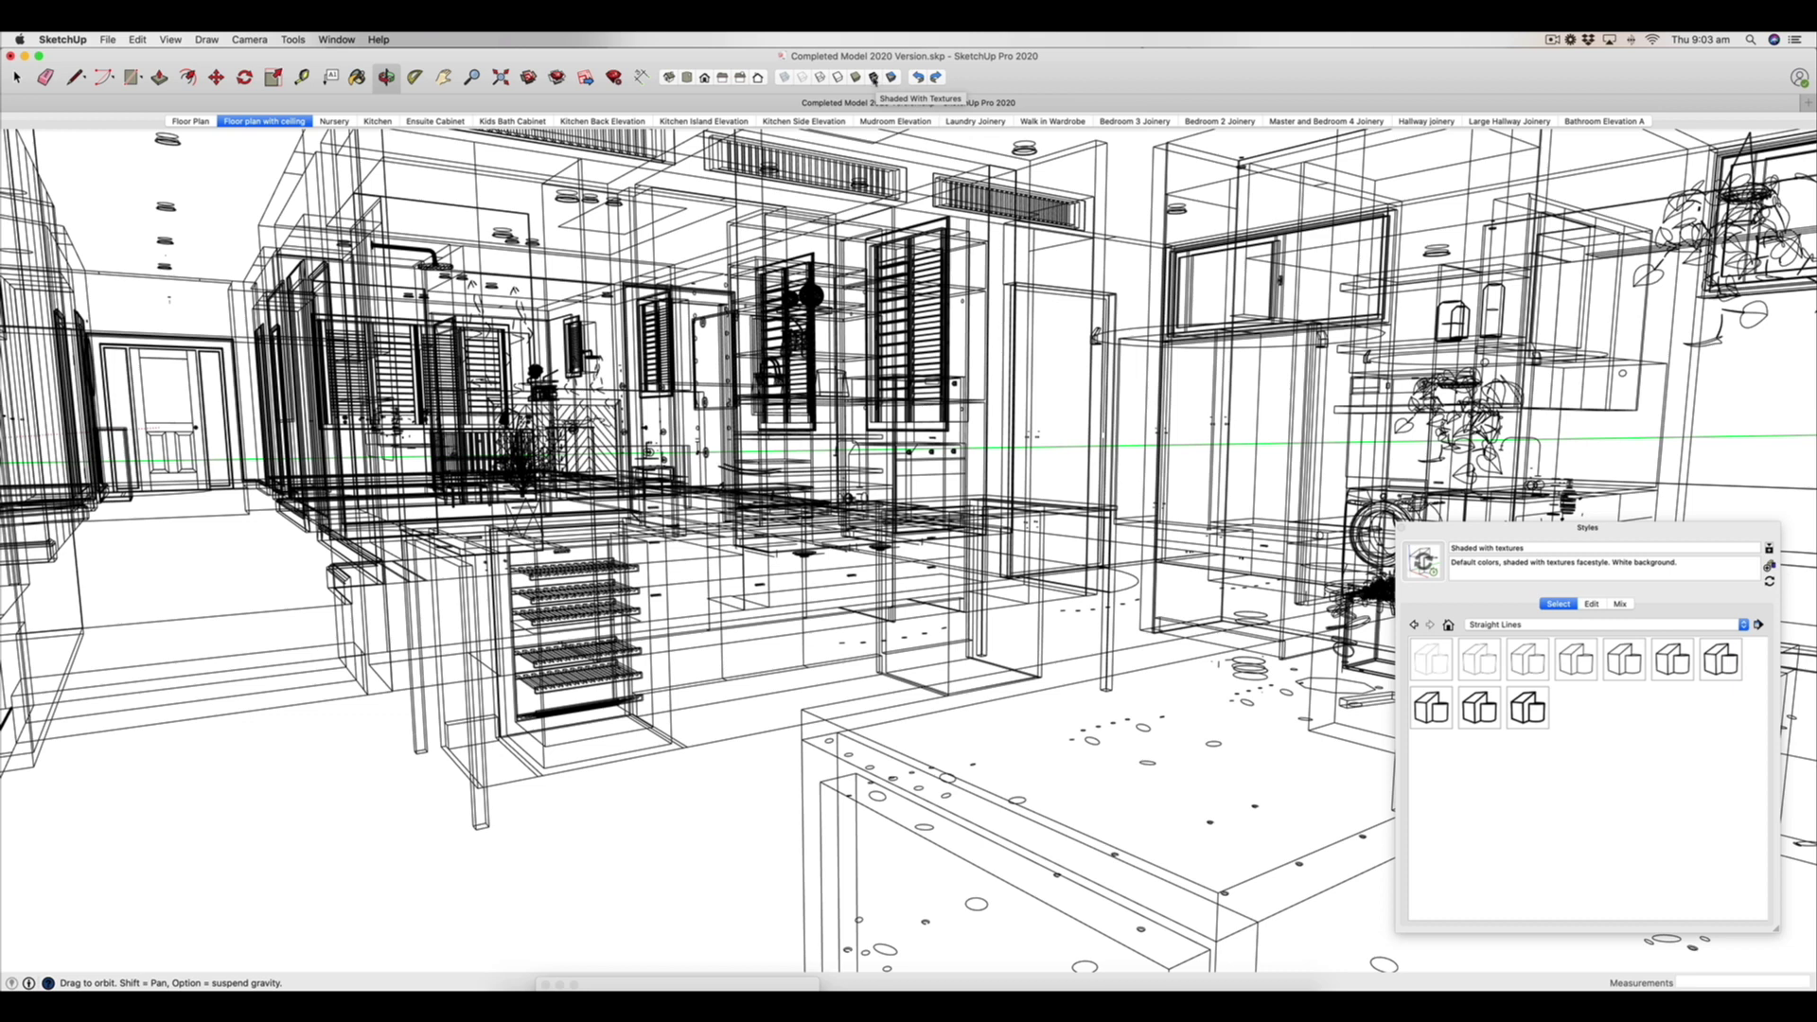
{"action": "left_click", "coordinate": [872, 78]}
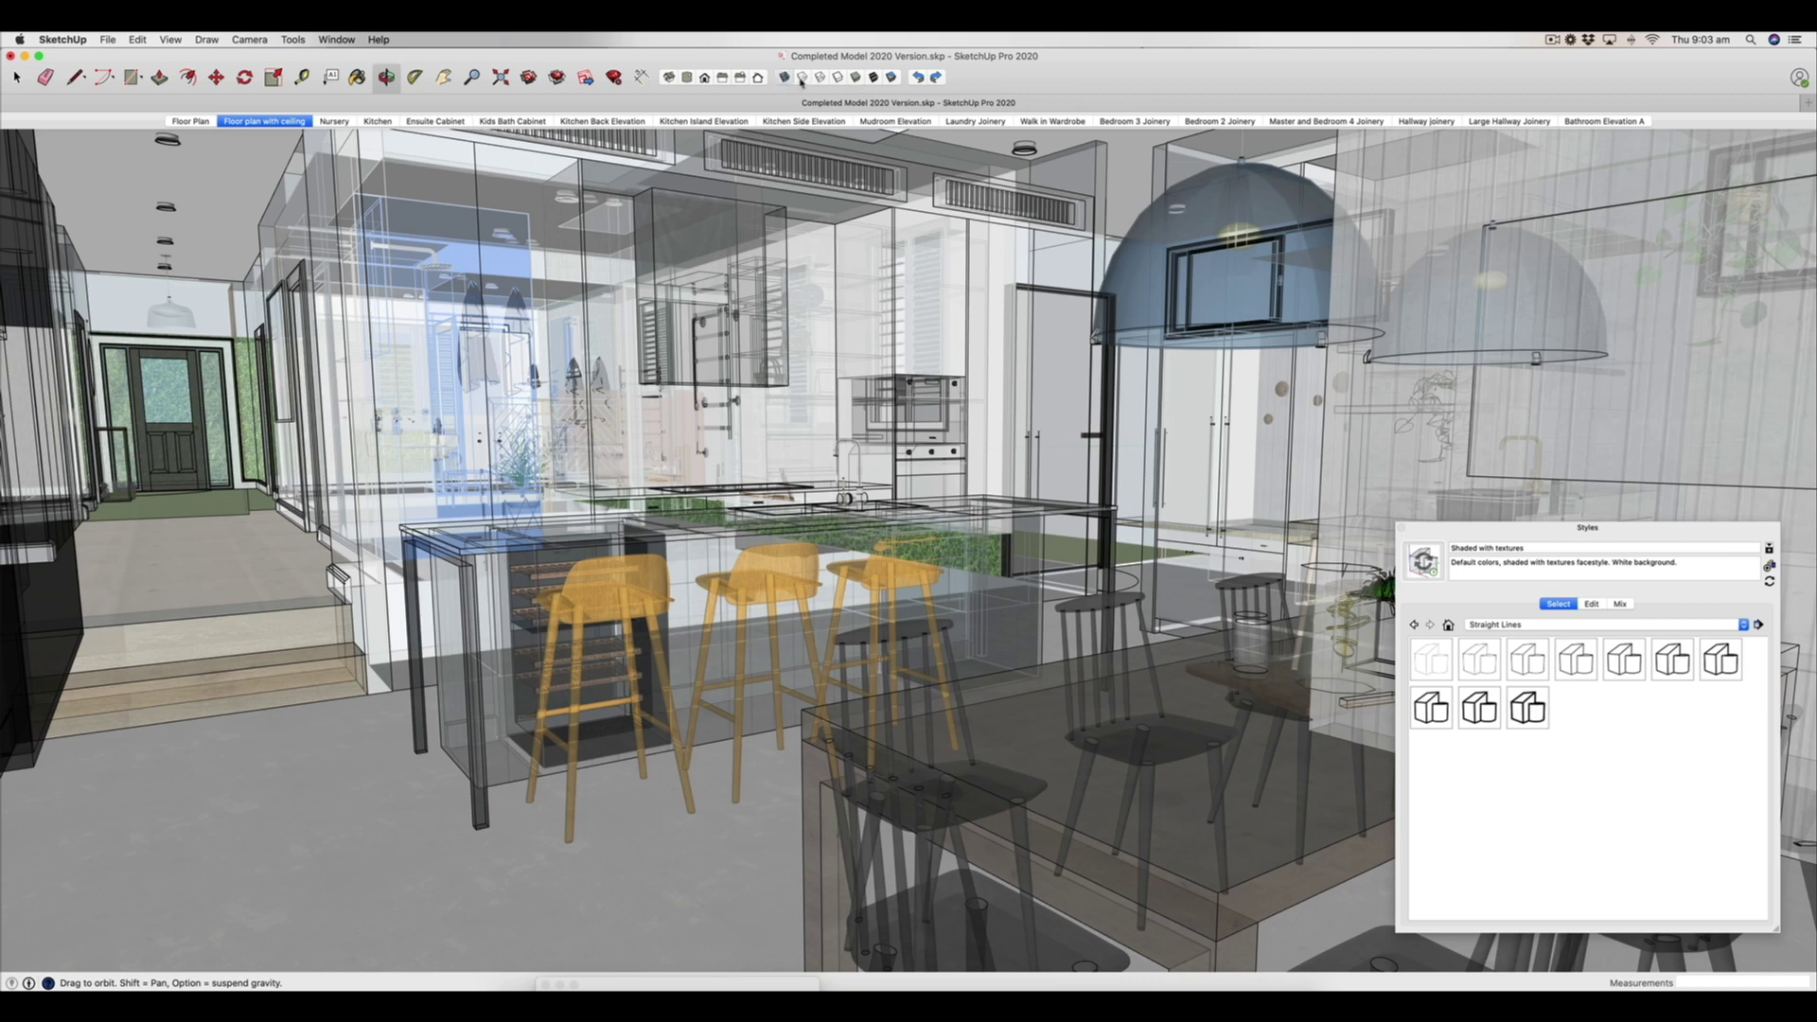
{"action": "left_click", "coordinate": [787, 82]}
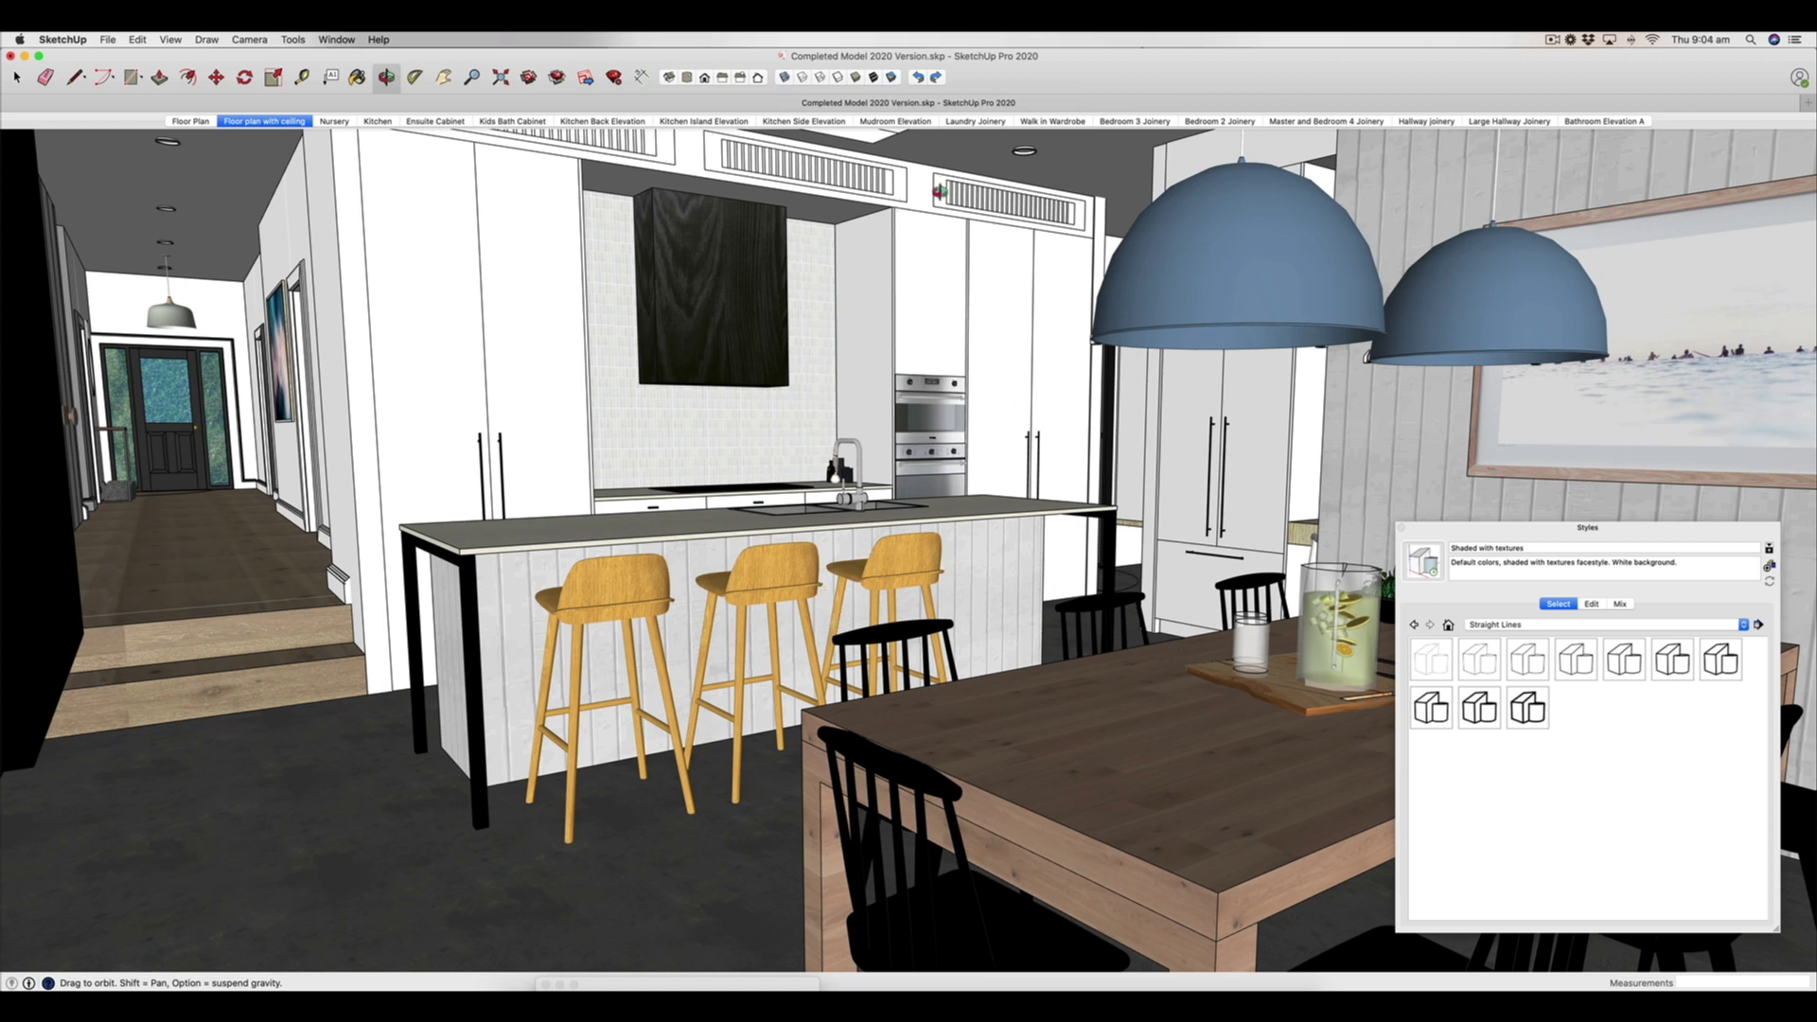
{"action": "left_click", "coordinate": [874, 80]}
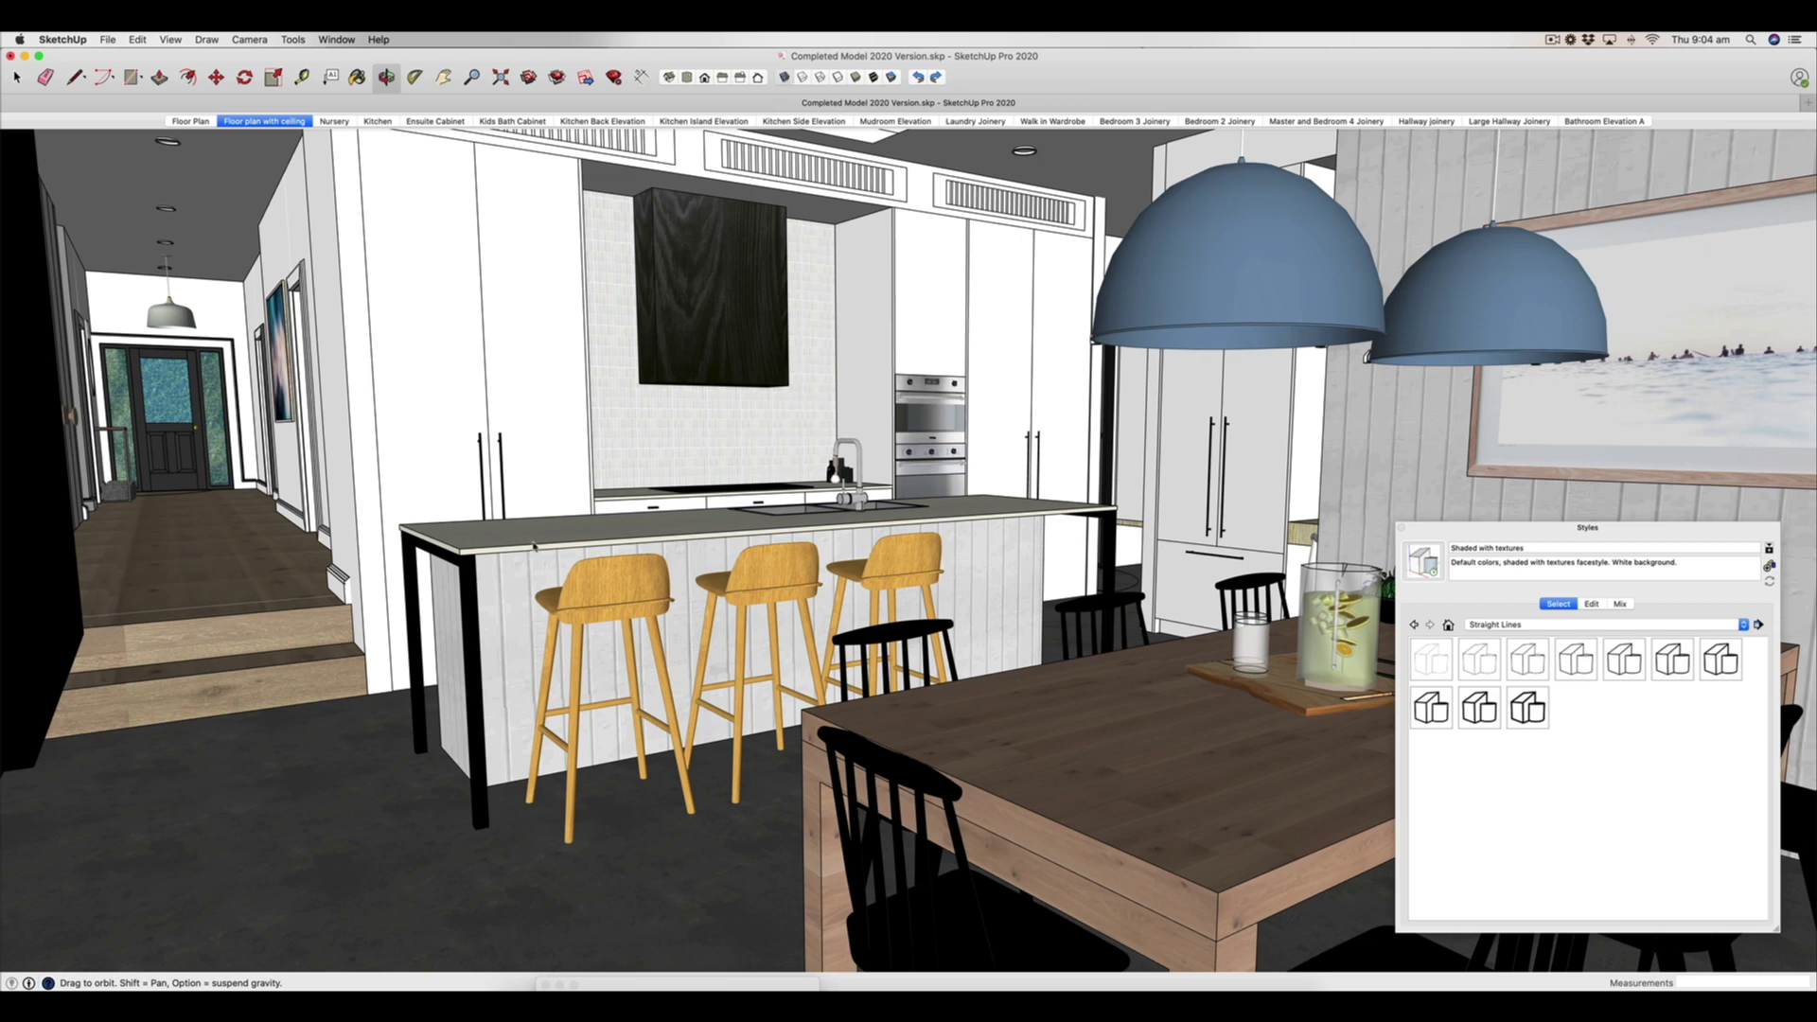
{"action": "key", "text": "x"}
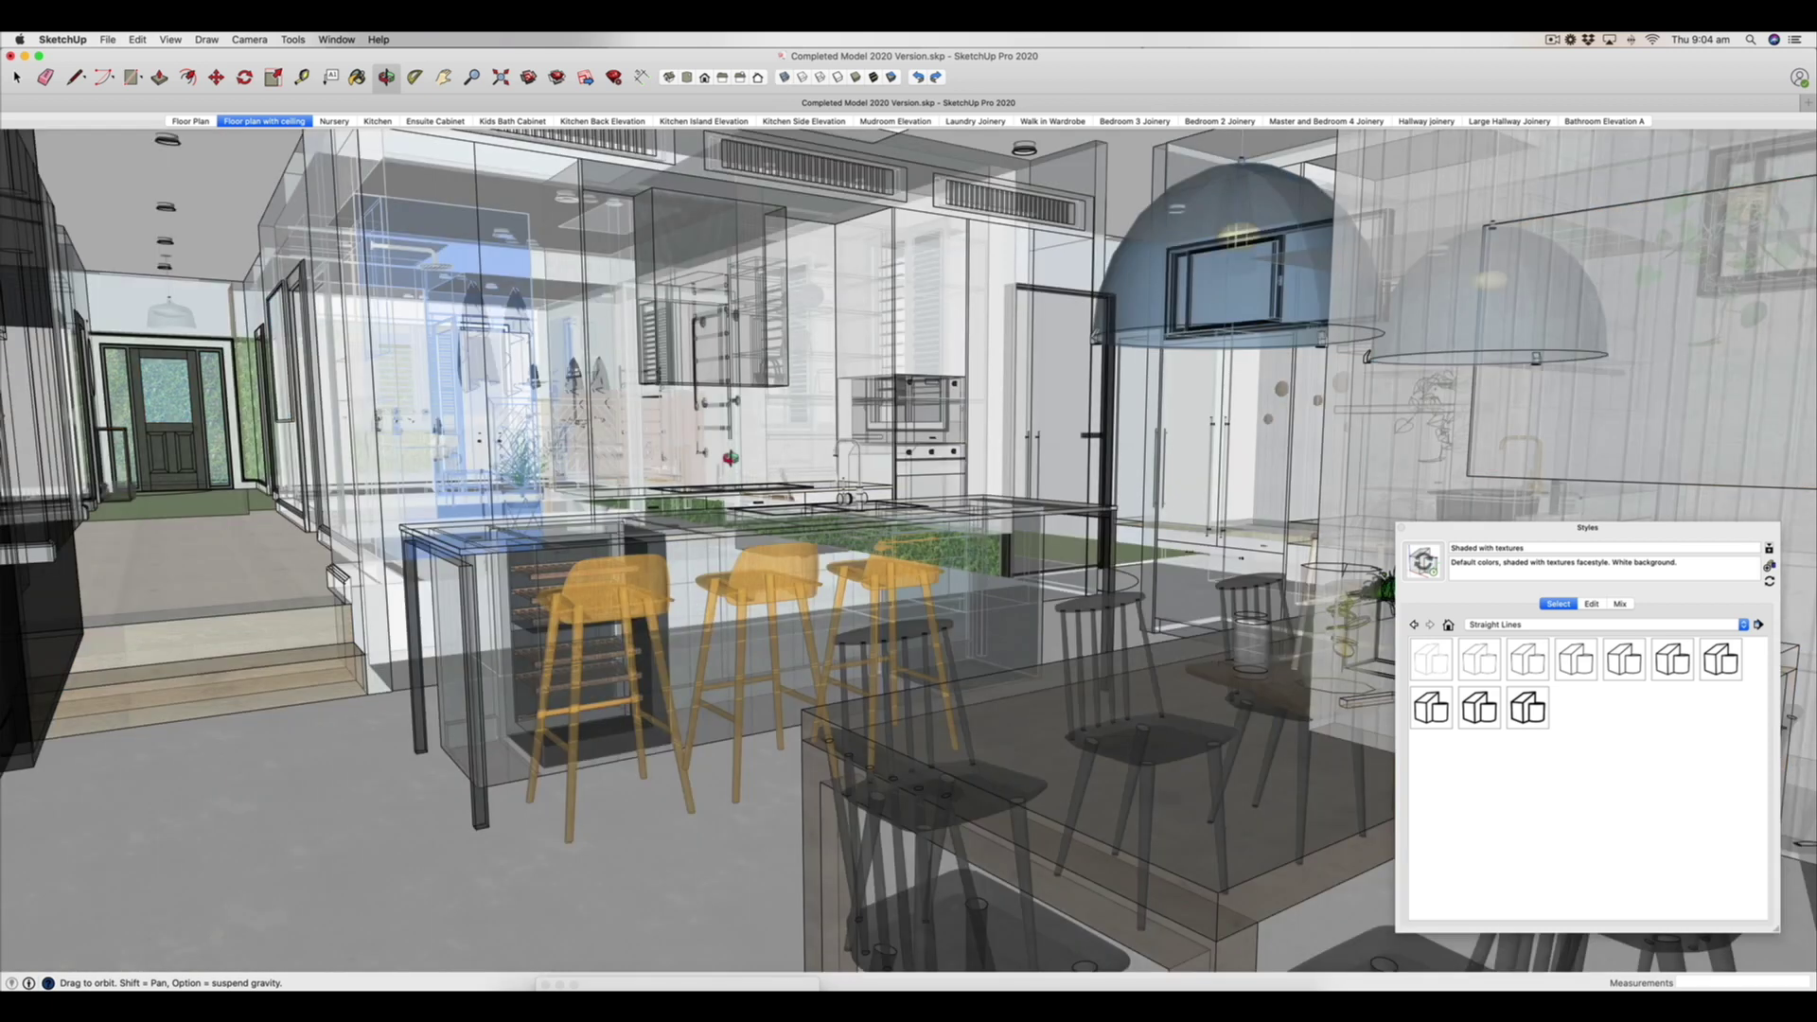
{"action": "left_click", "coordinate": [784, 78]}
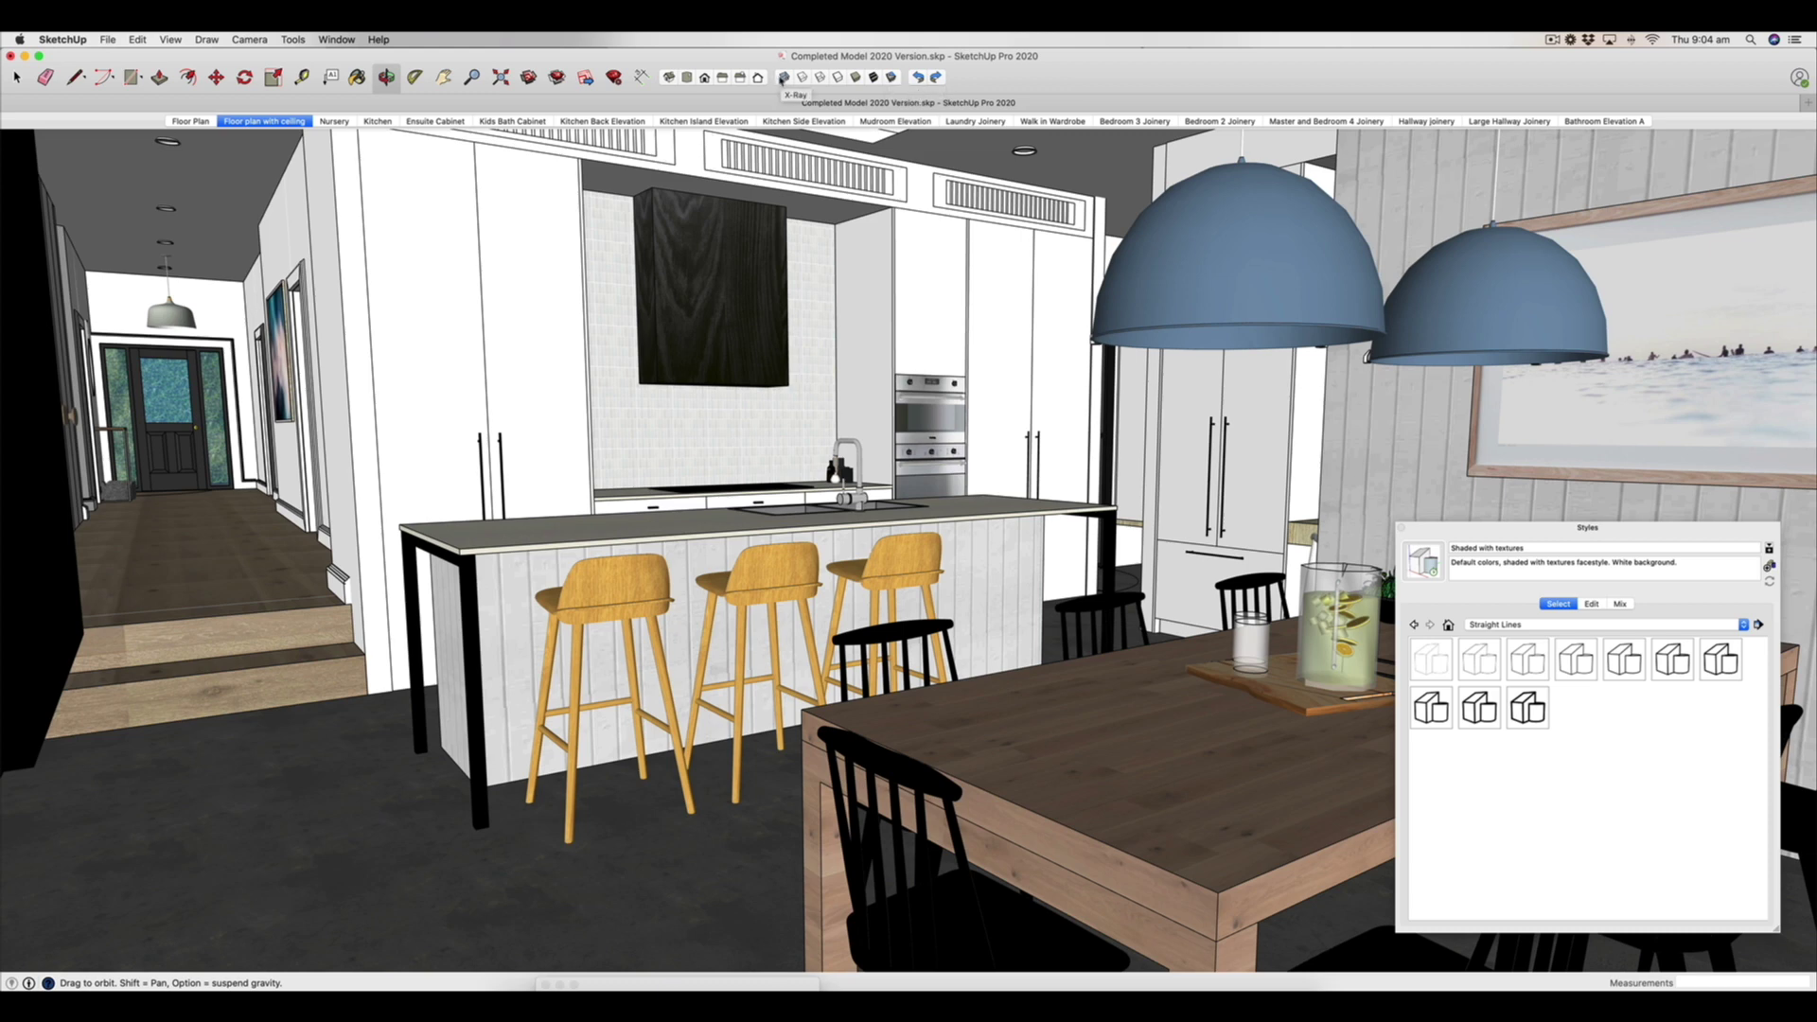
Turn on X-ray and zoom in to a level view of the kitchen island
{"action": "left_click", "coordinate": [783, 78]}
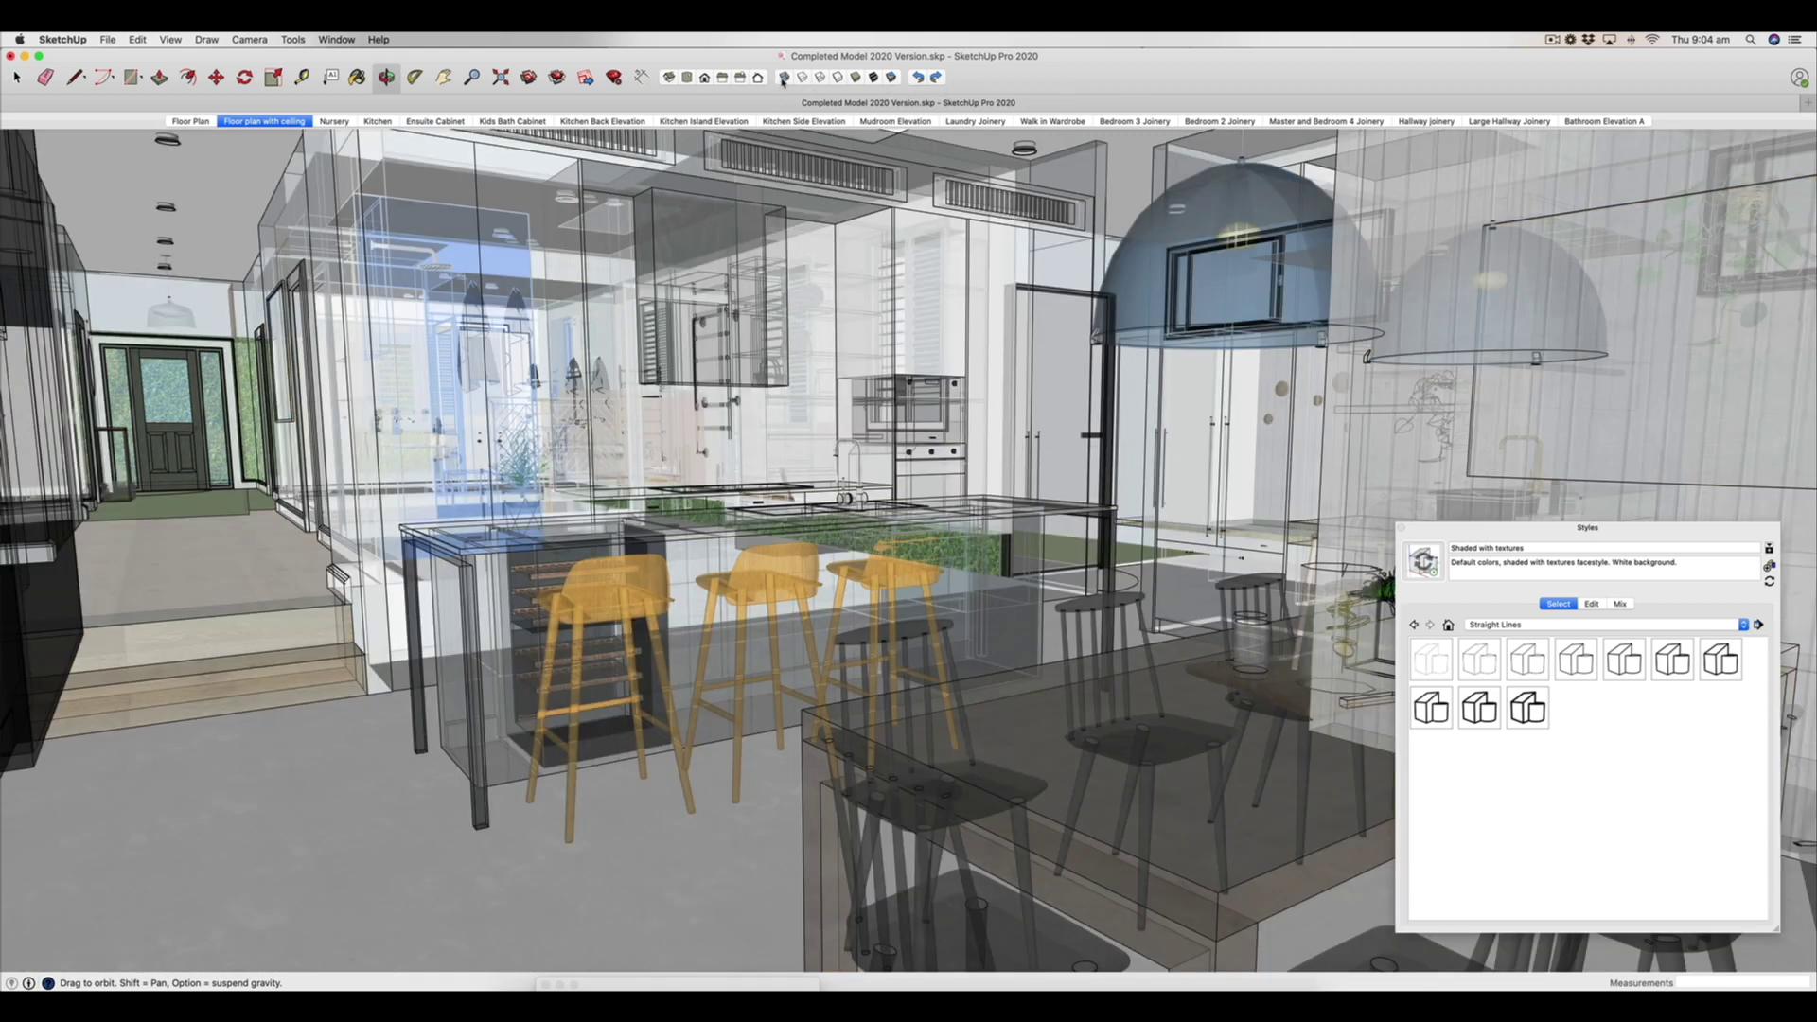
{"action": "scroll", "coordinate": [909, 549], "scroll_direction": "up", "scroll_amount": 5}
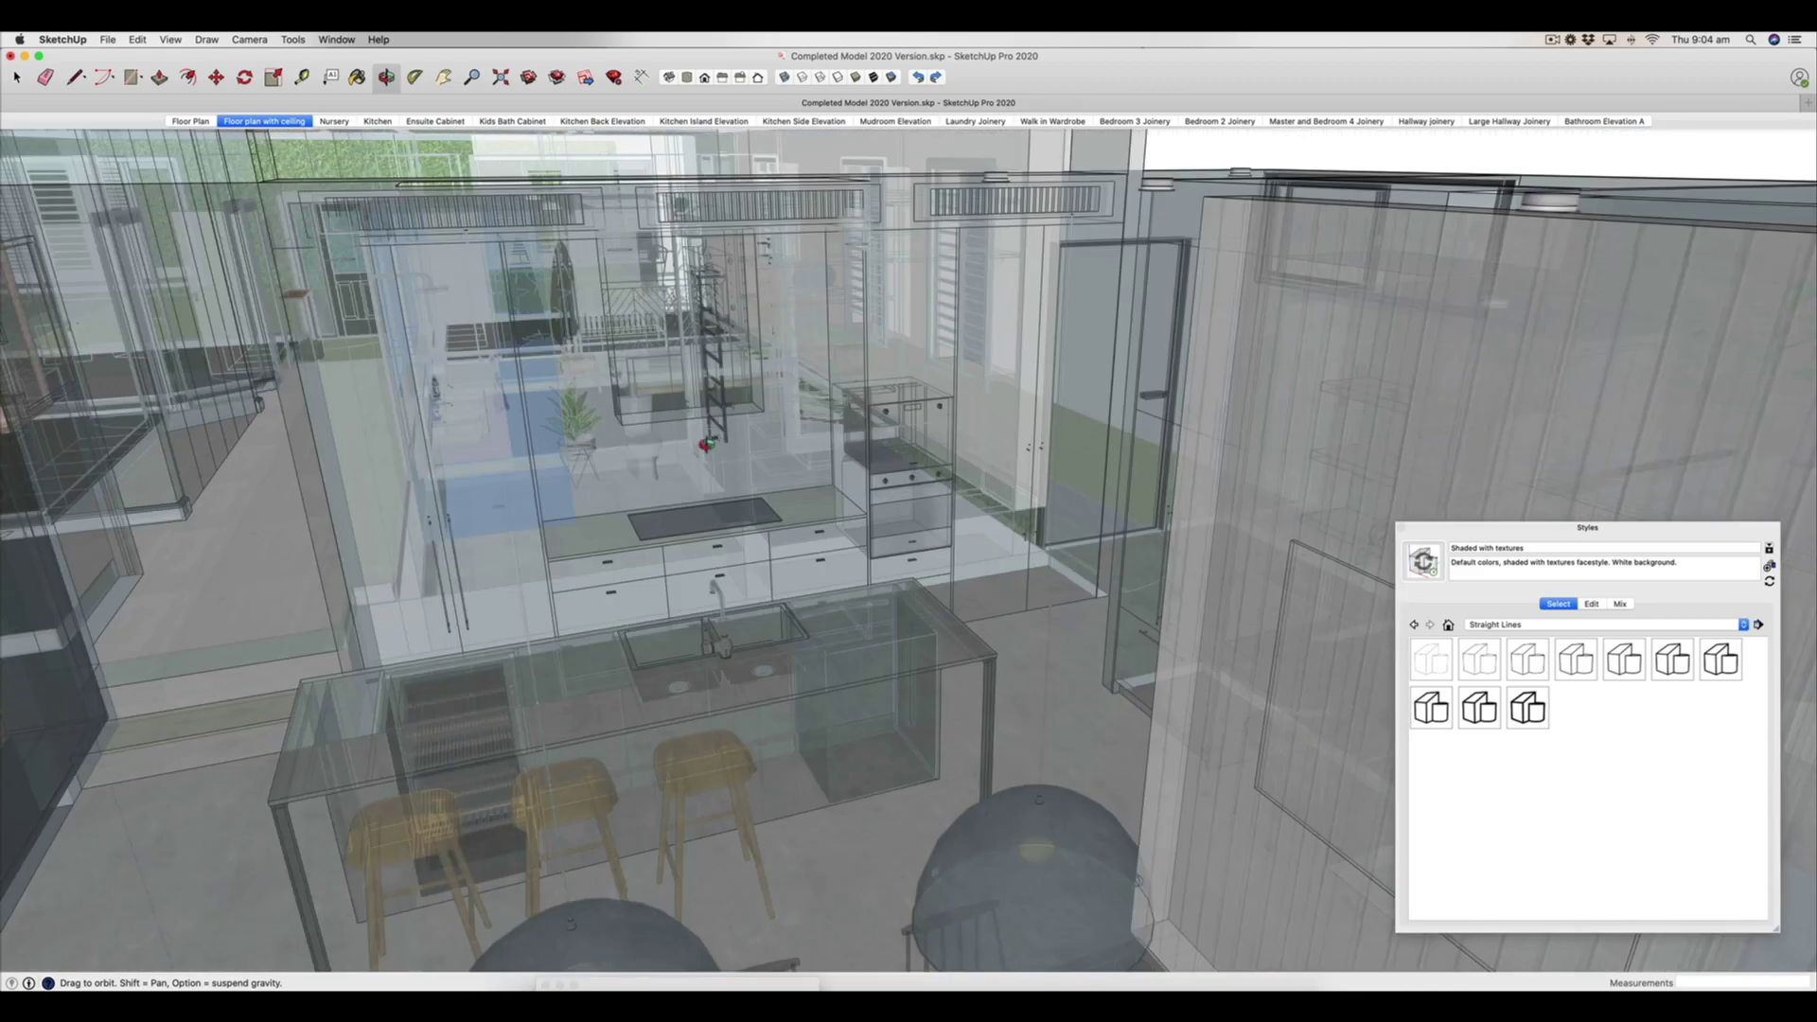
{"action": "left_click_drag", "start_coordinate": [707, 444], "coordinate": [668, 414]}
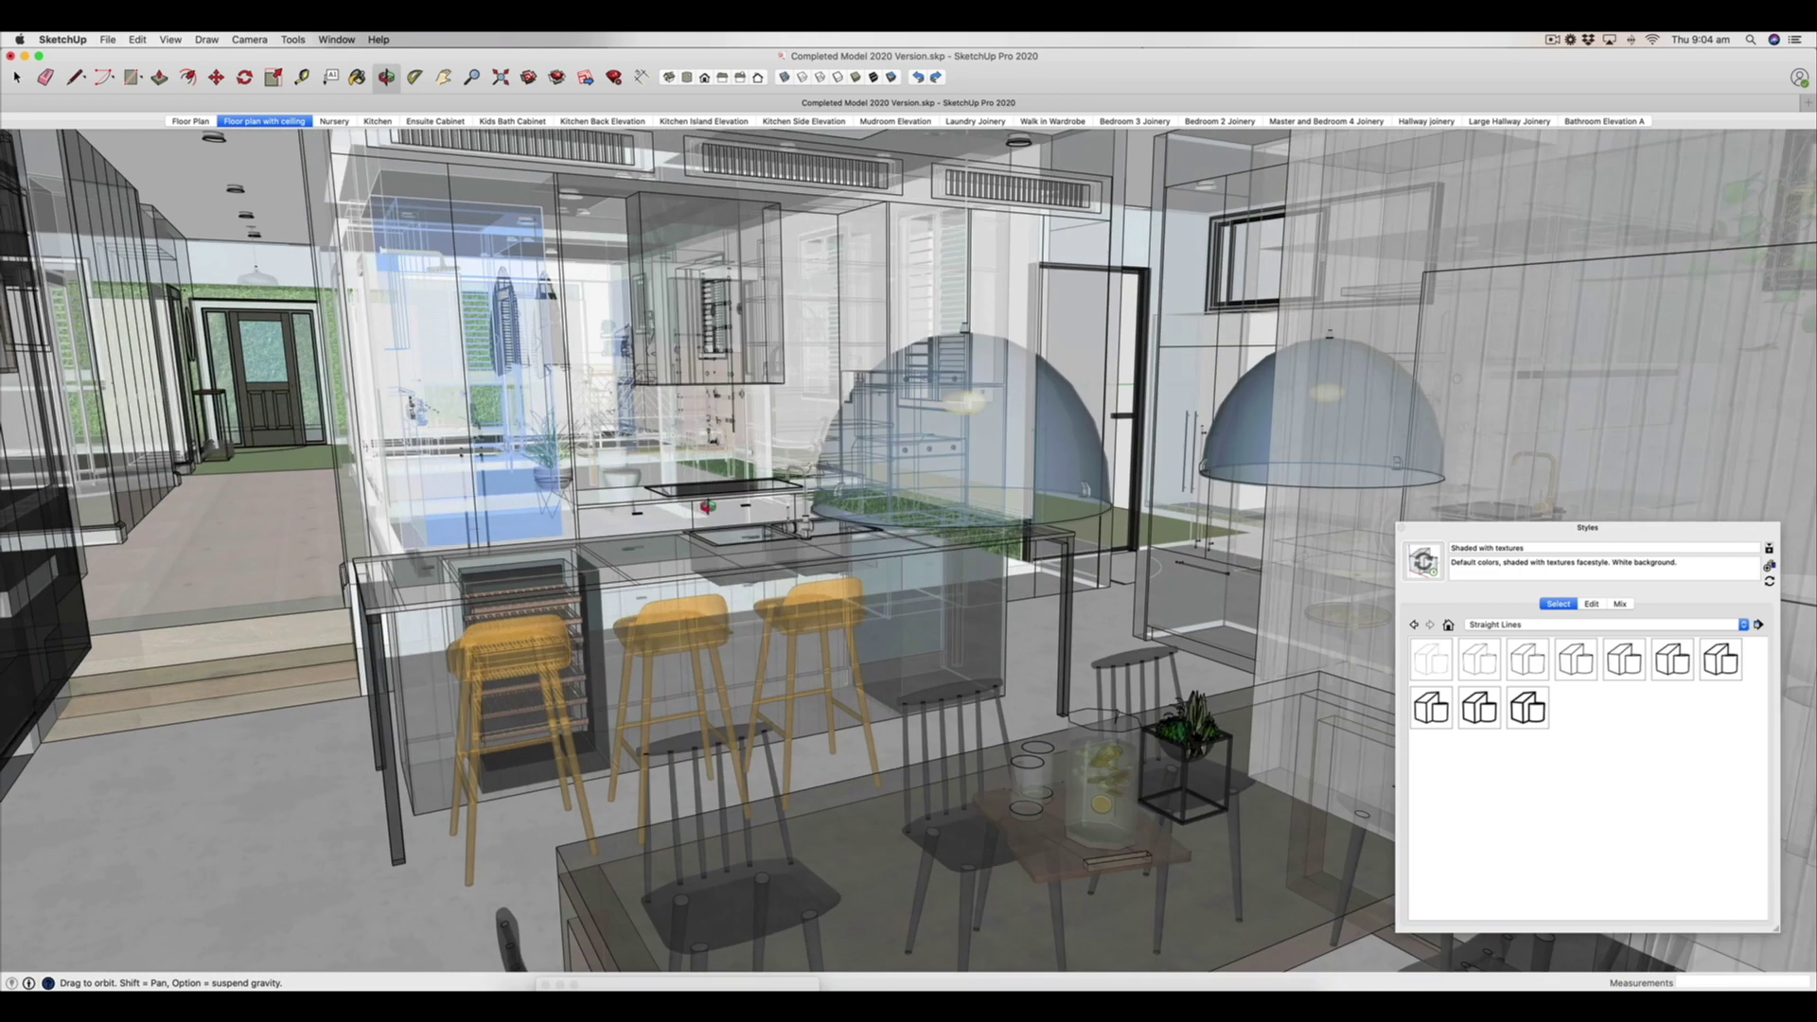
{"action": "scroll", "coordinate": [734, 508], "scroll_direction": "up", "scroll_amount": 3}
{"action": "scroll", "coordinate": [734, 508], "scroll_direction": "up", "scroll_amount": 2}
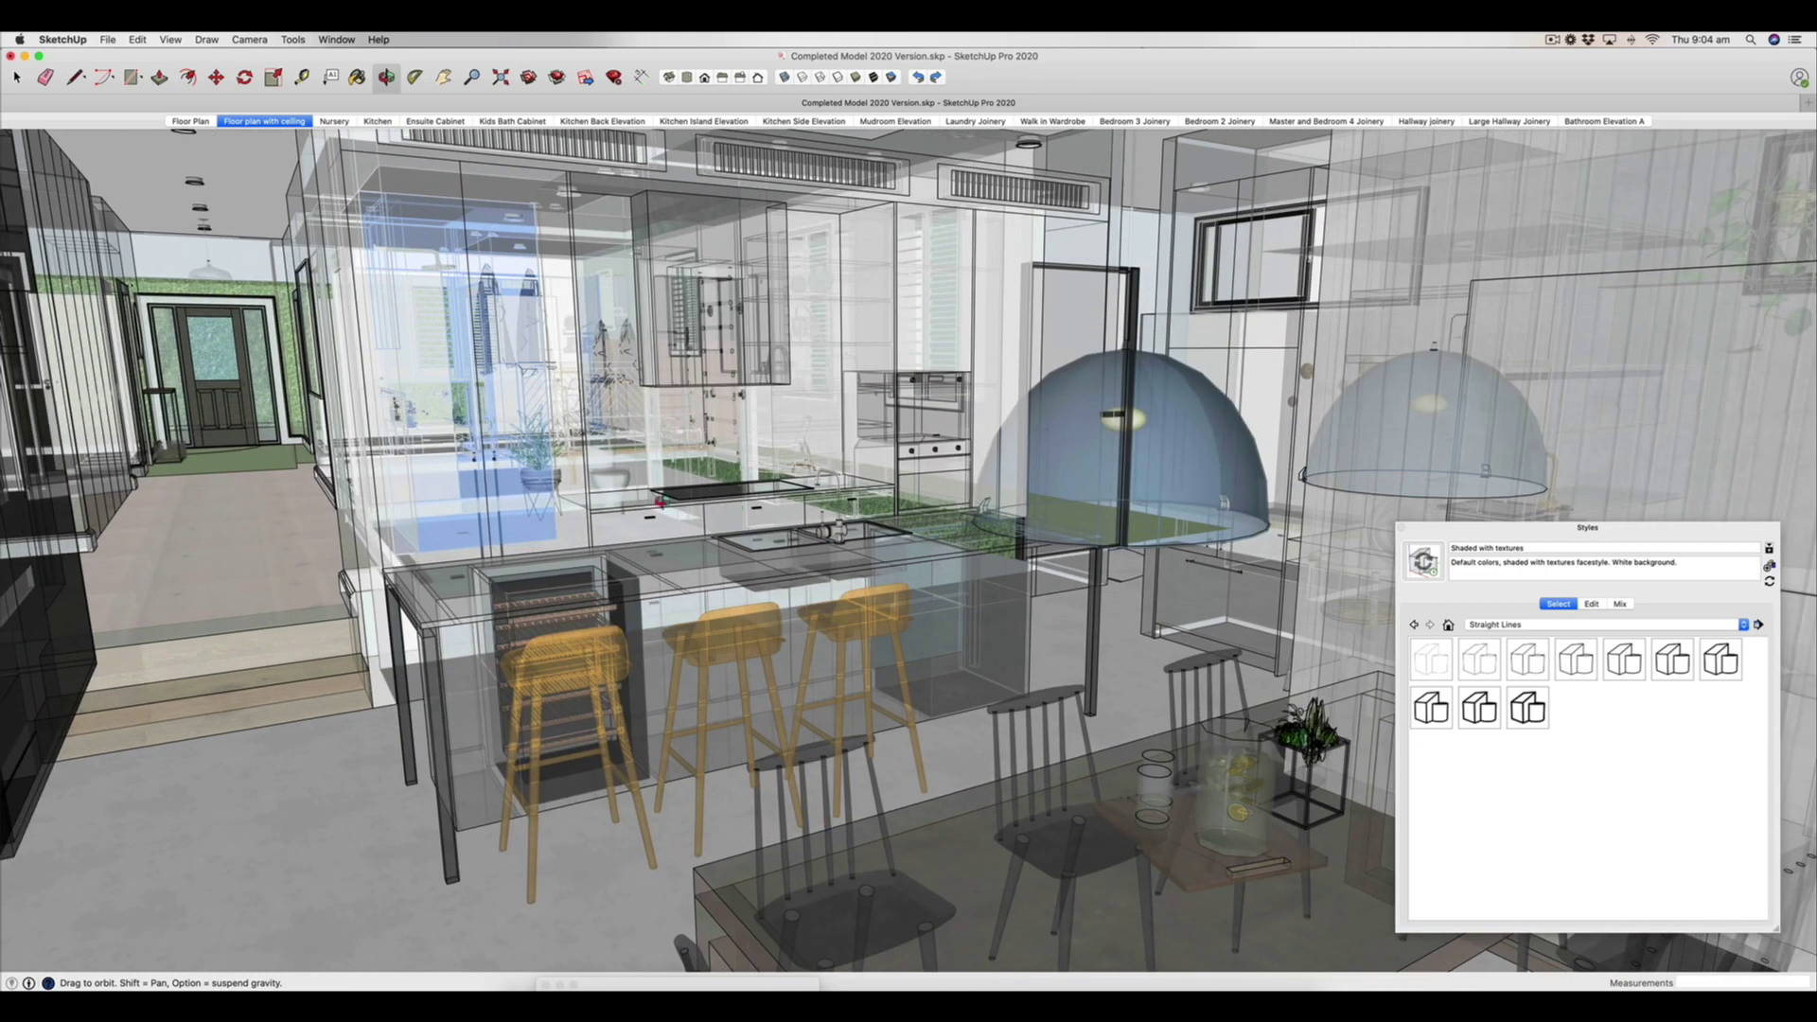
{"action": "scroll", "coordinate": [620, 498], "scroll_direction": "up", "scroll_amount": 2}
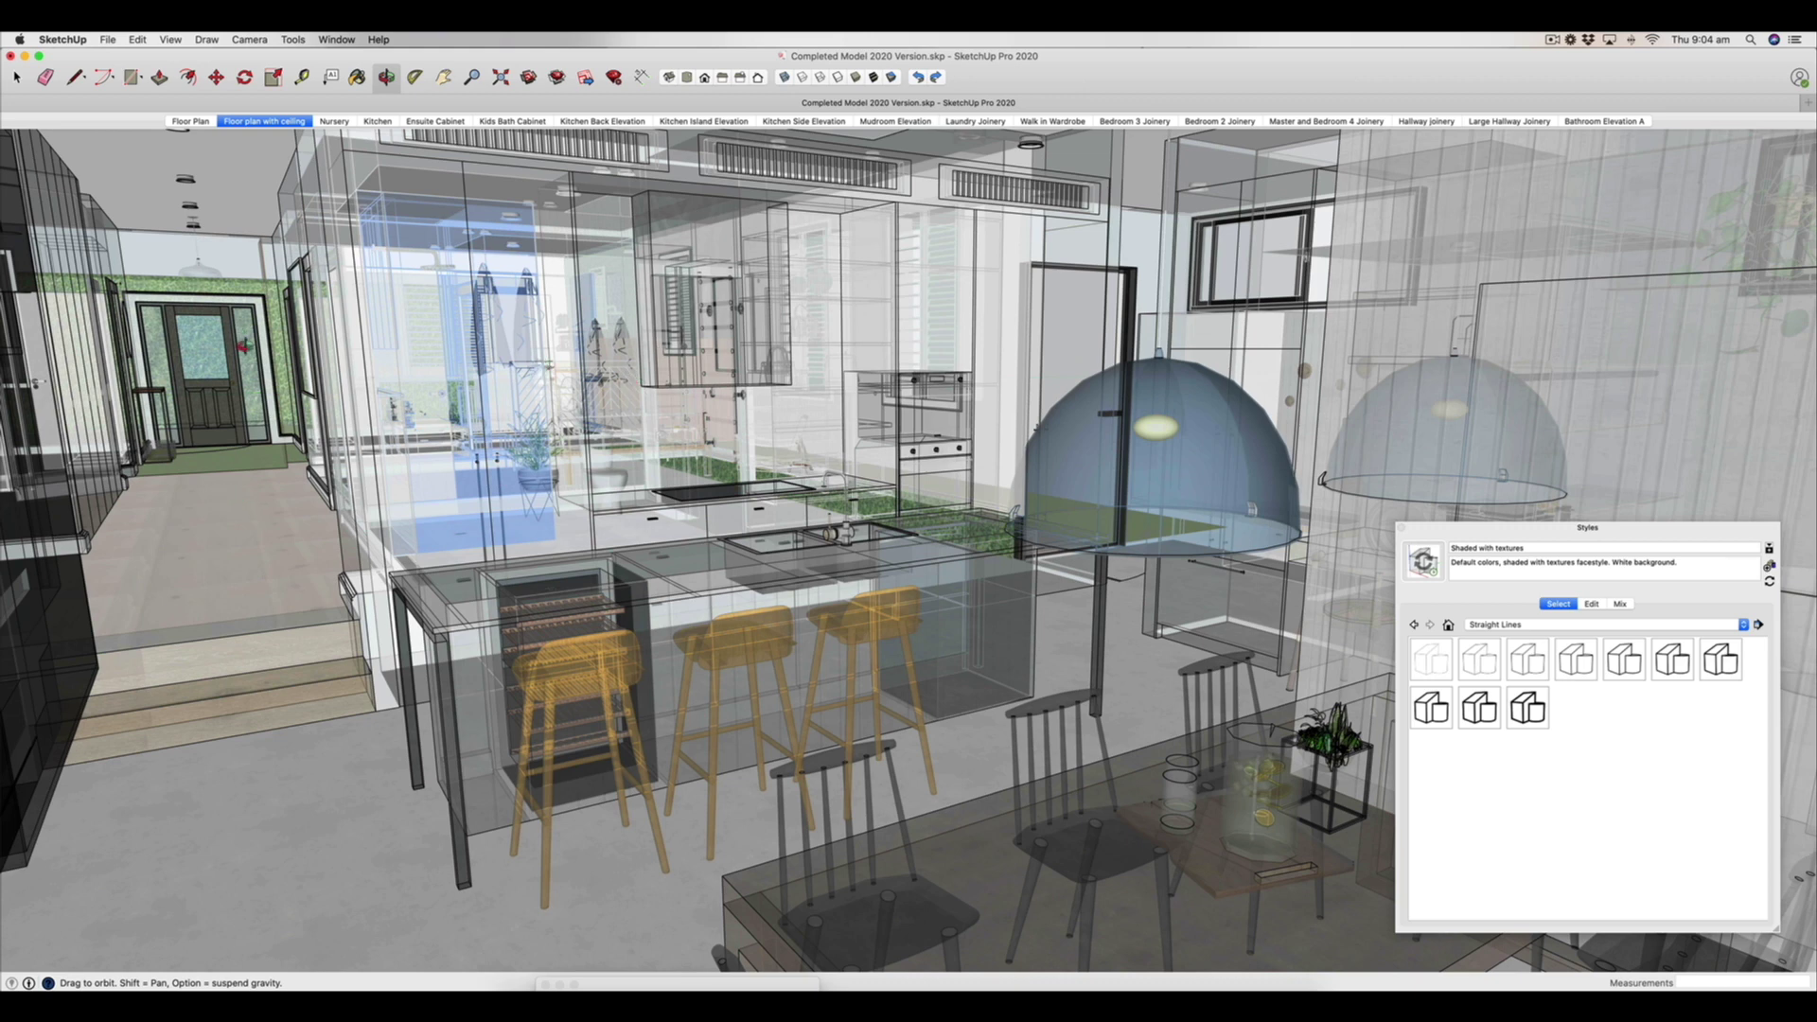
Show Back Edges, turn X-ray off, then try Wireframe, Hidden Line and Shaded face styles
{"action": "left_click", "coordinate": [804, 81]}
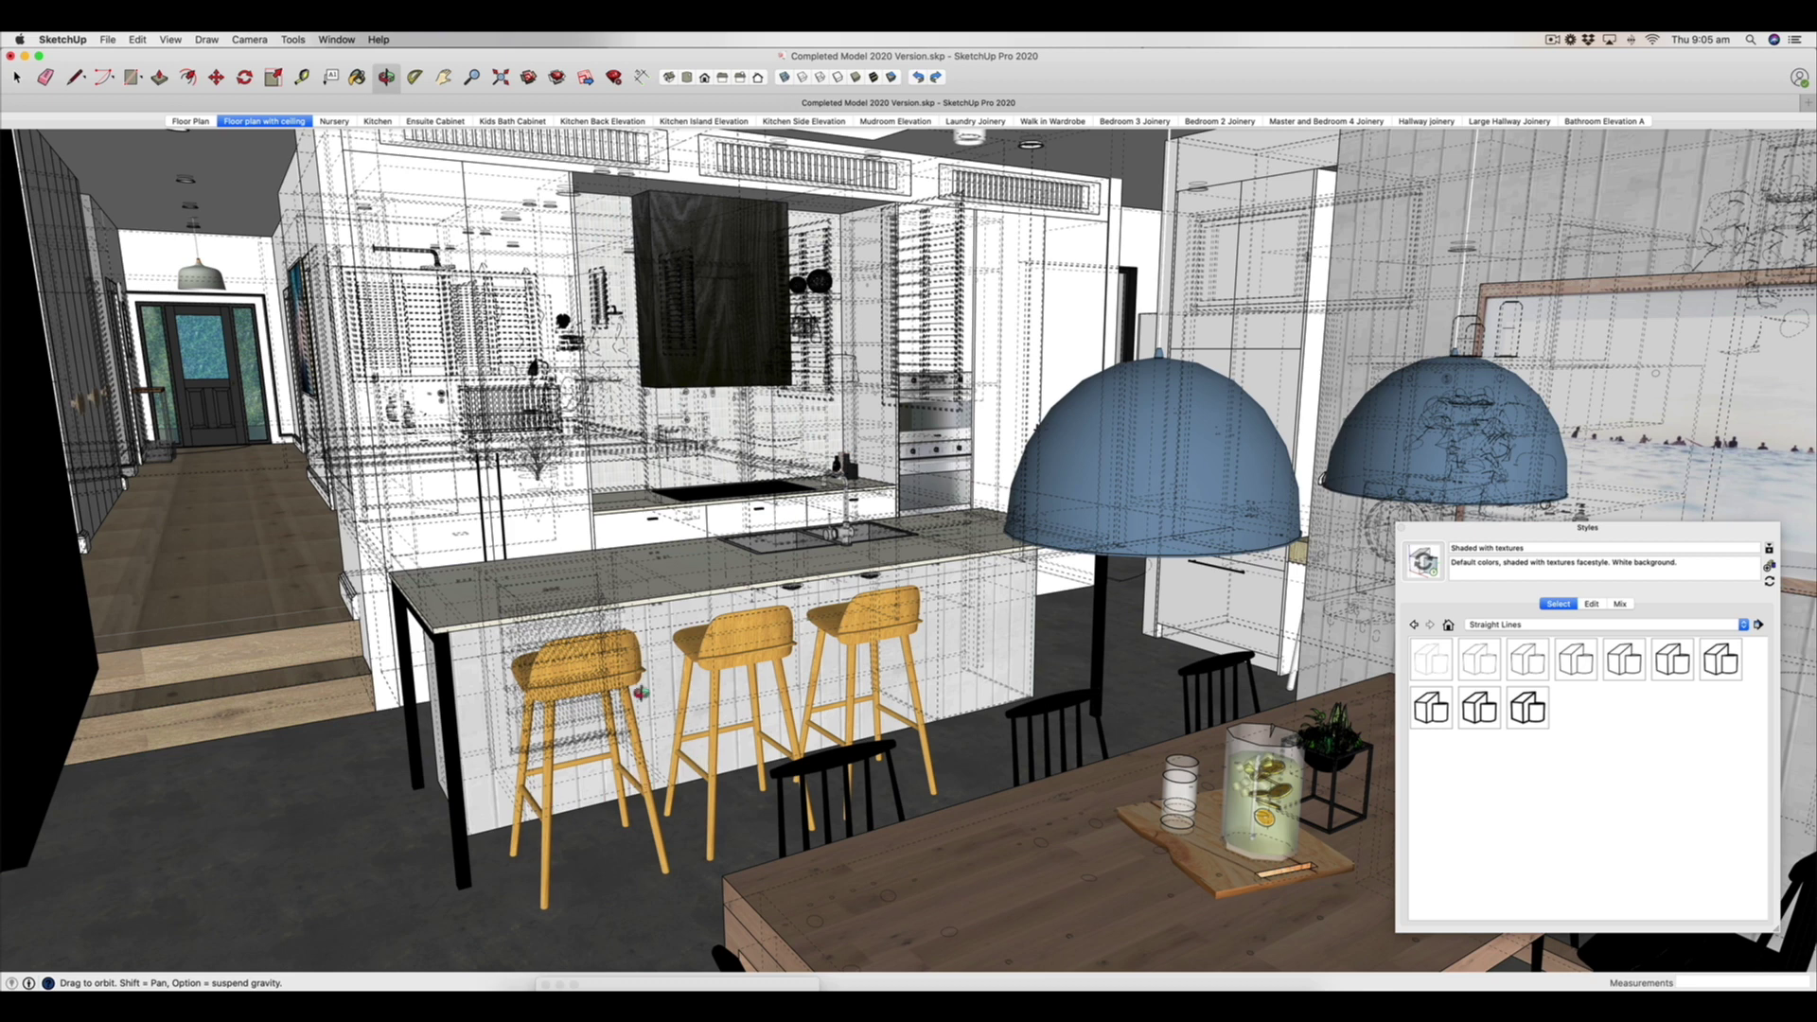
{"action": "left_click", "coordinate": [785, 78]}
{"action": "left_click", "coordinate": [820, 78]}
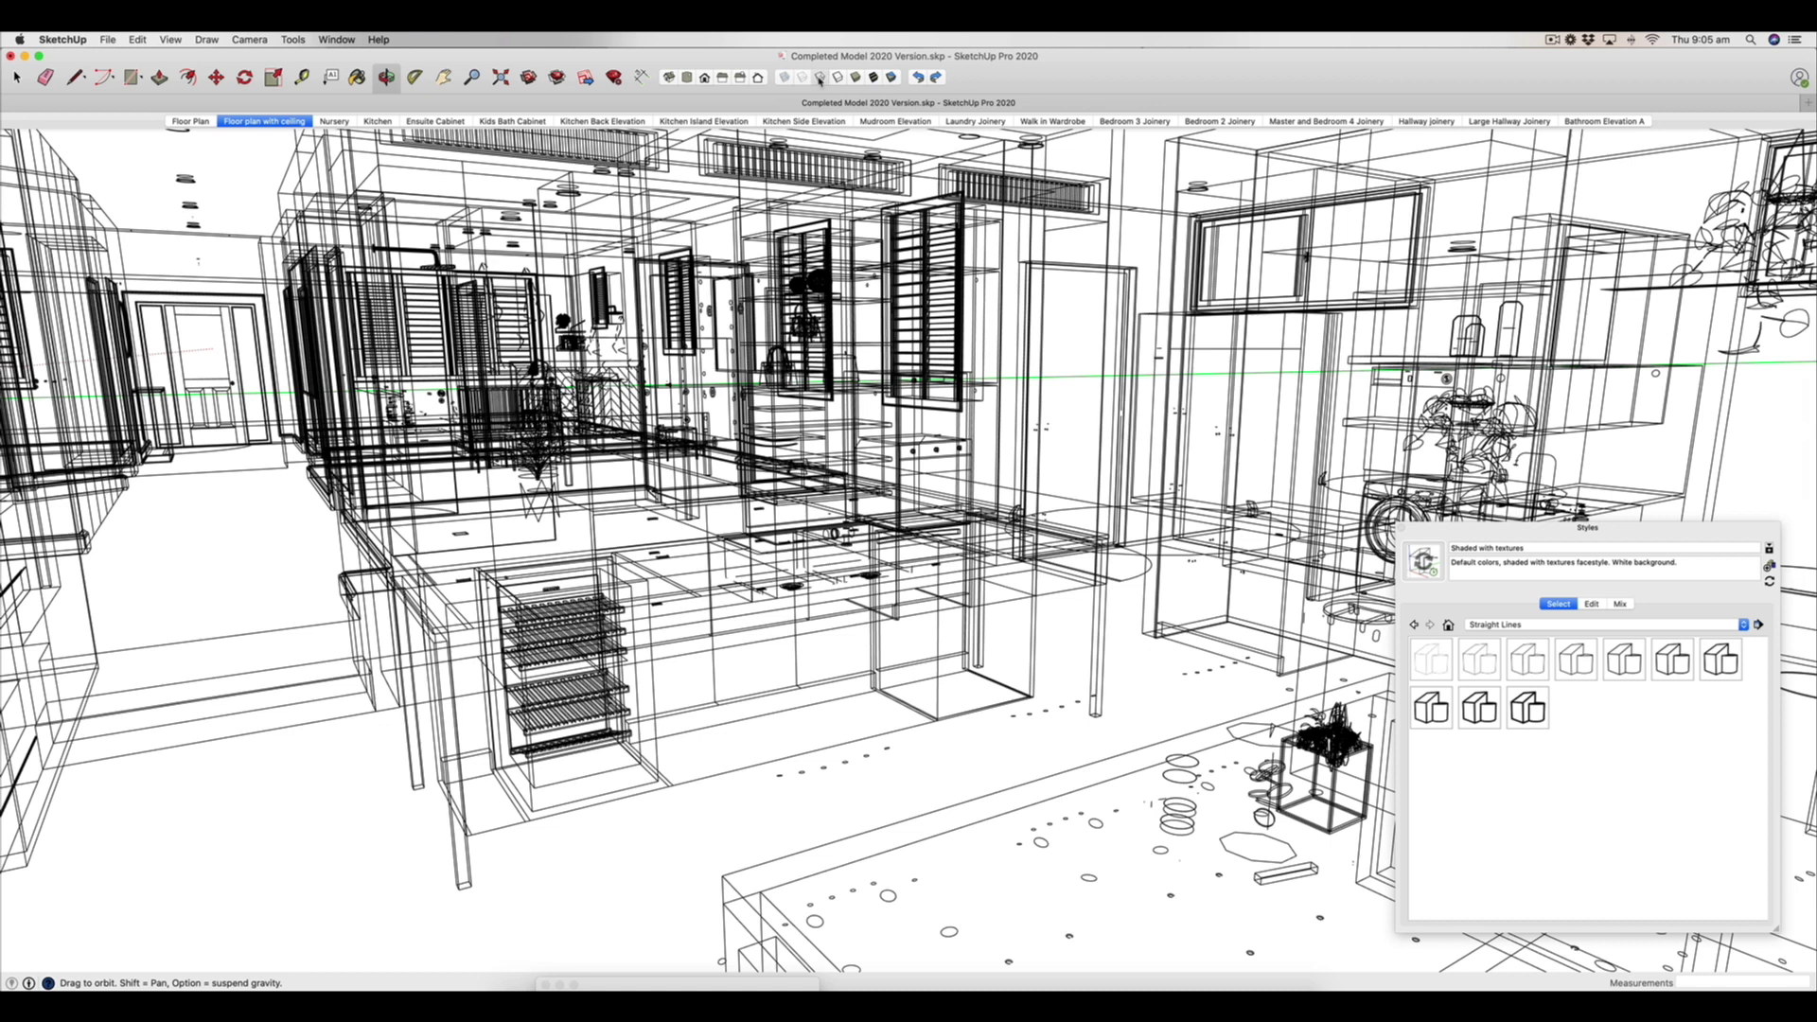
{"action": "left_click", "coordinate": [838, 80]}
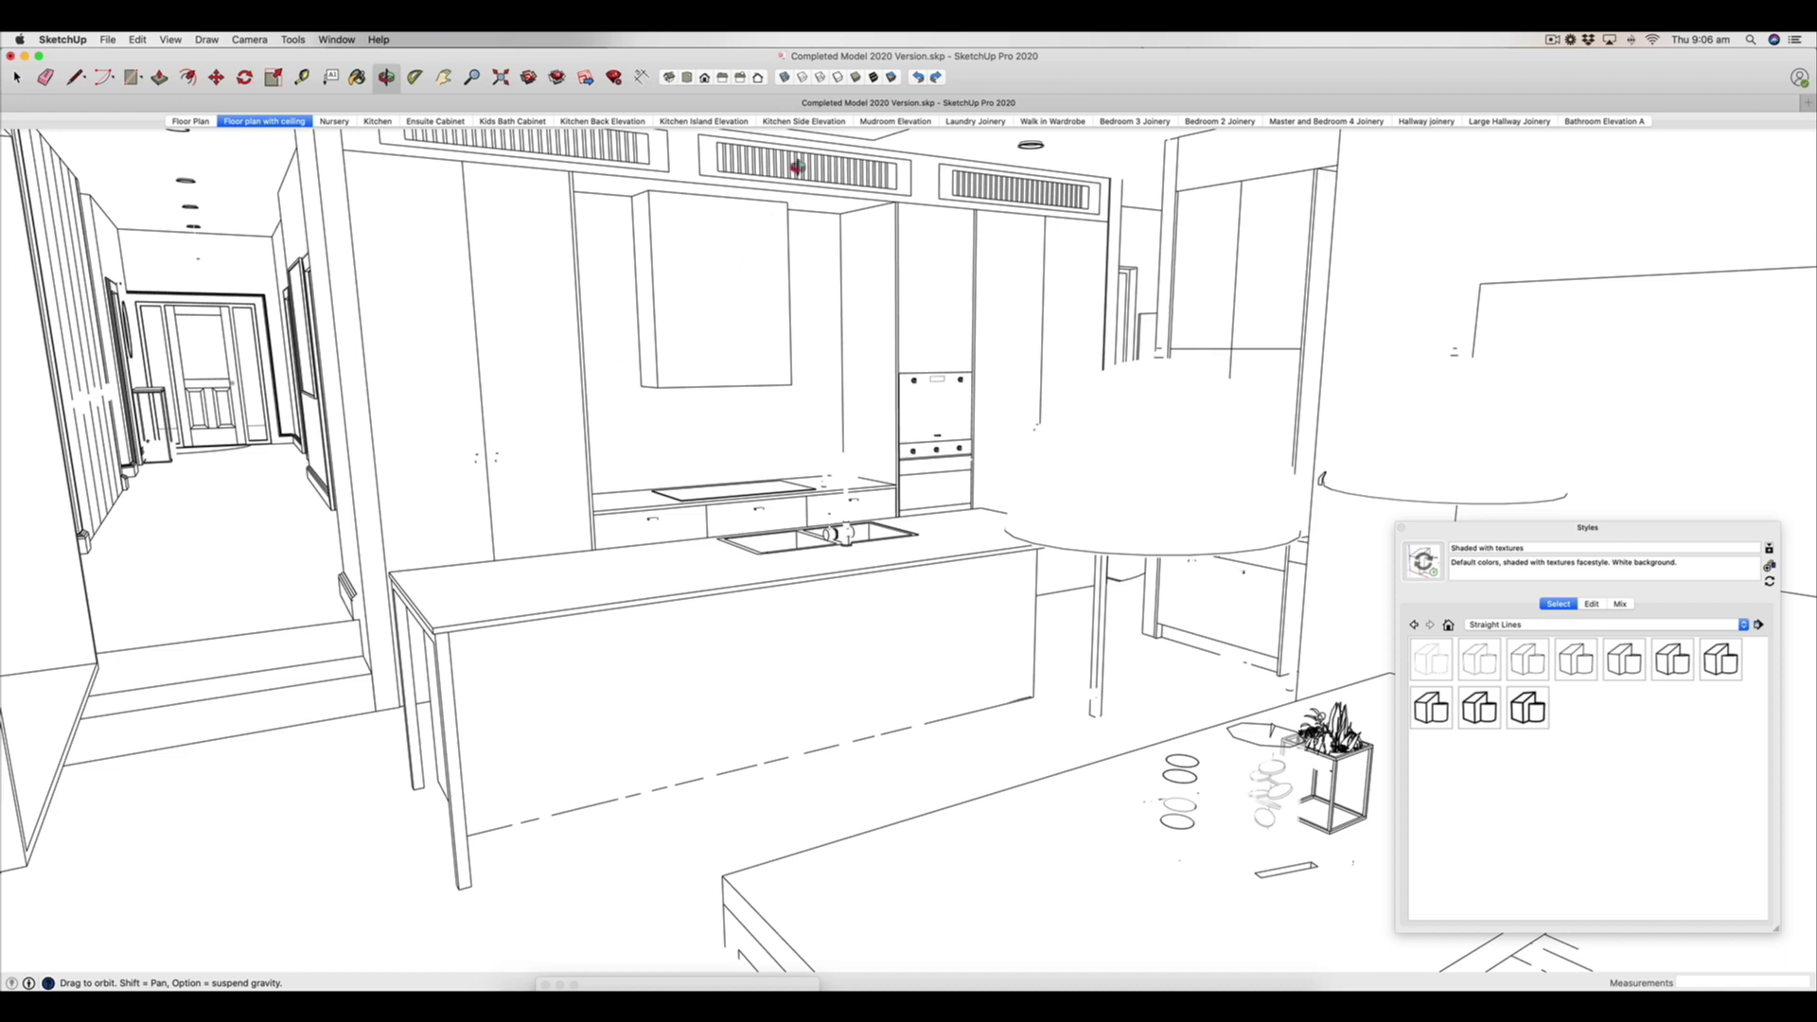
{"action": "left_click", "coordinate": [856, 79]}
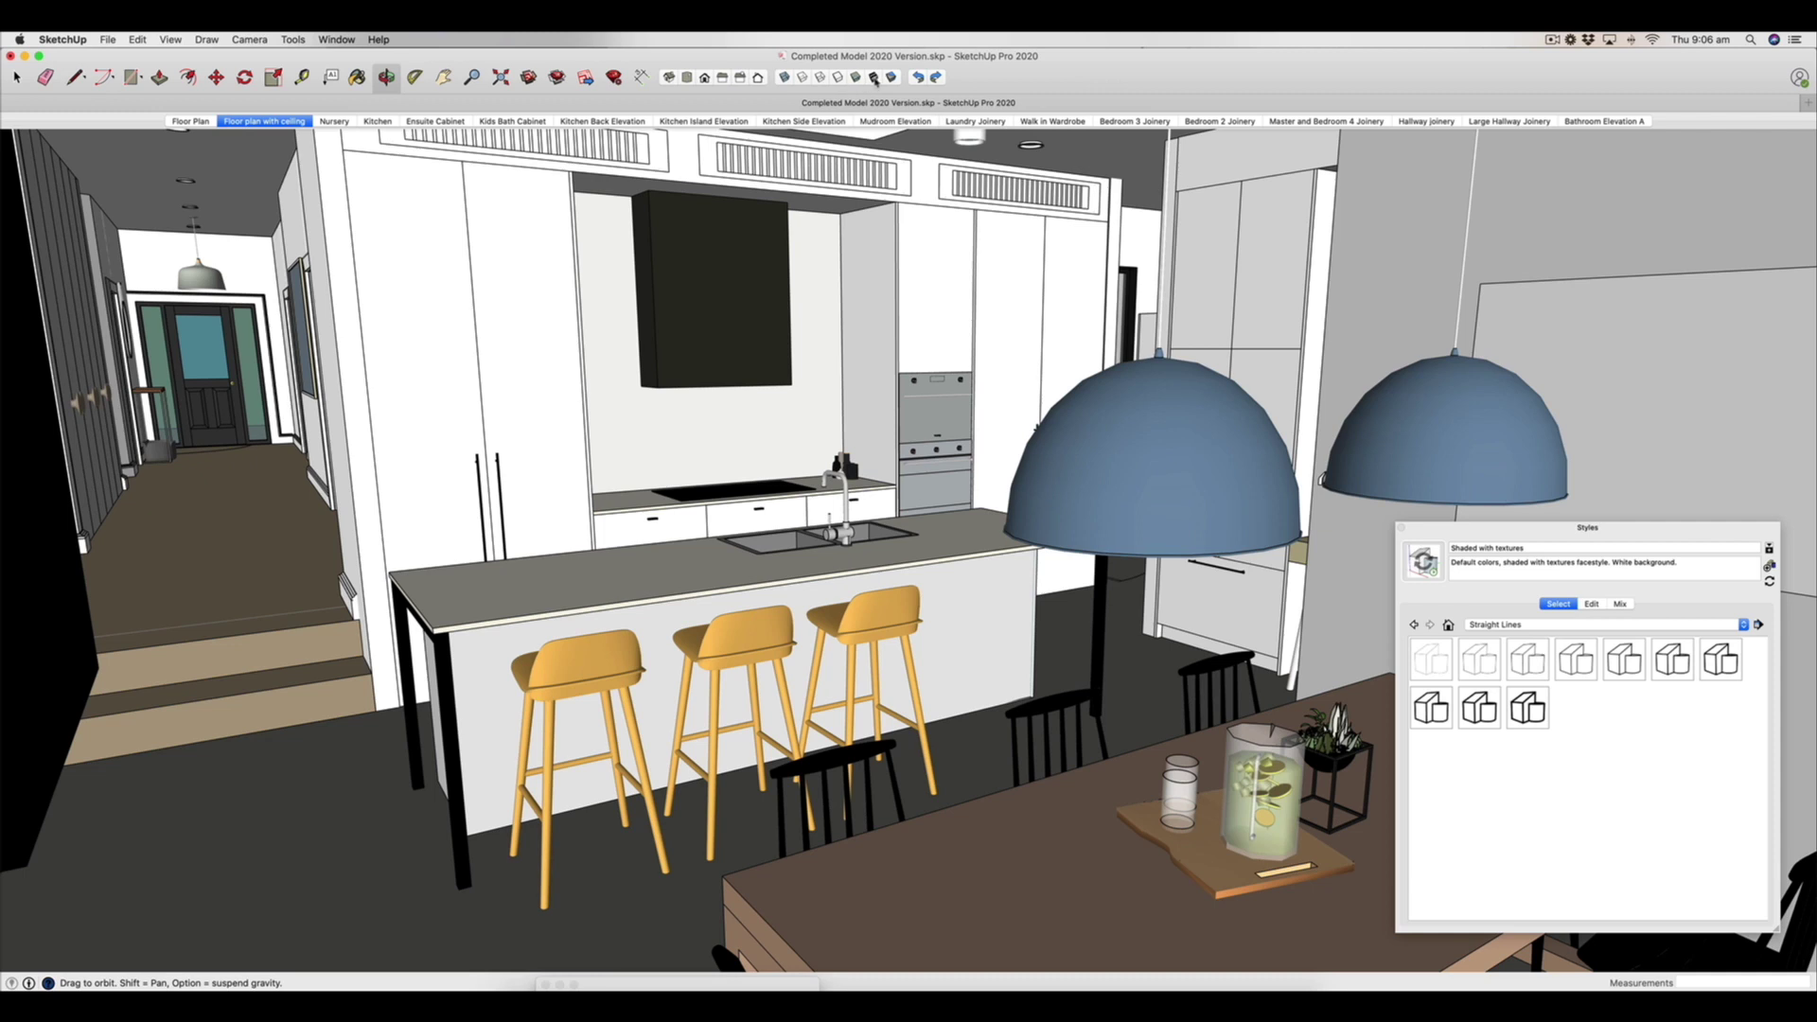
Compare plain Shaded with Shaded with Textures, ending textured, and orbit closer to the island
{"action": "left_click", "coordinate": [872, 78]}
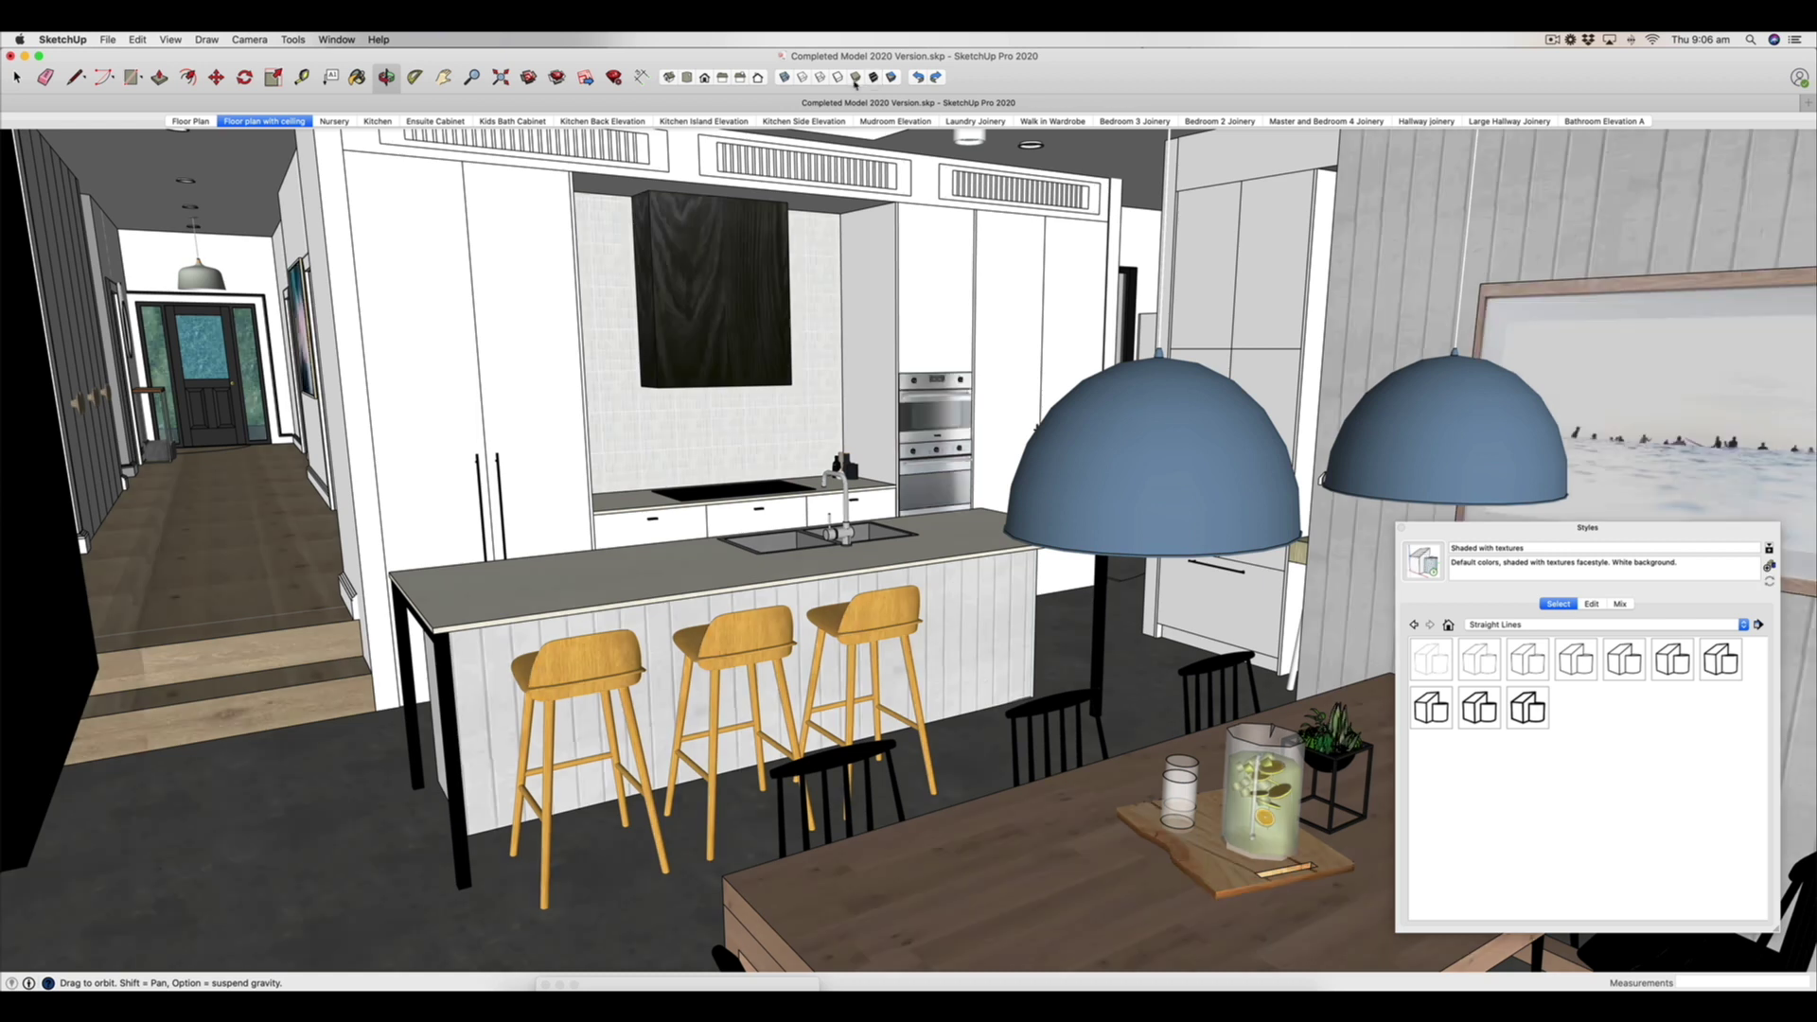
{"action": "left_click", "coordinate": [856, 77]}
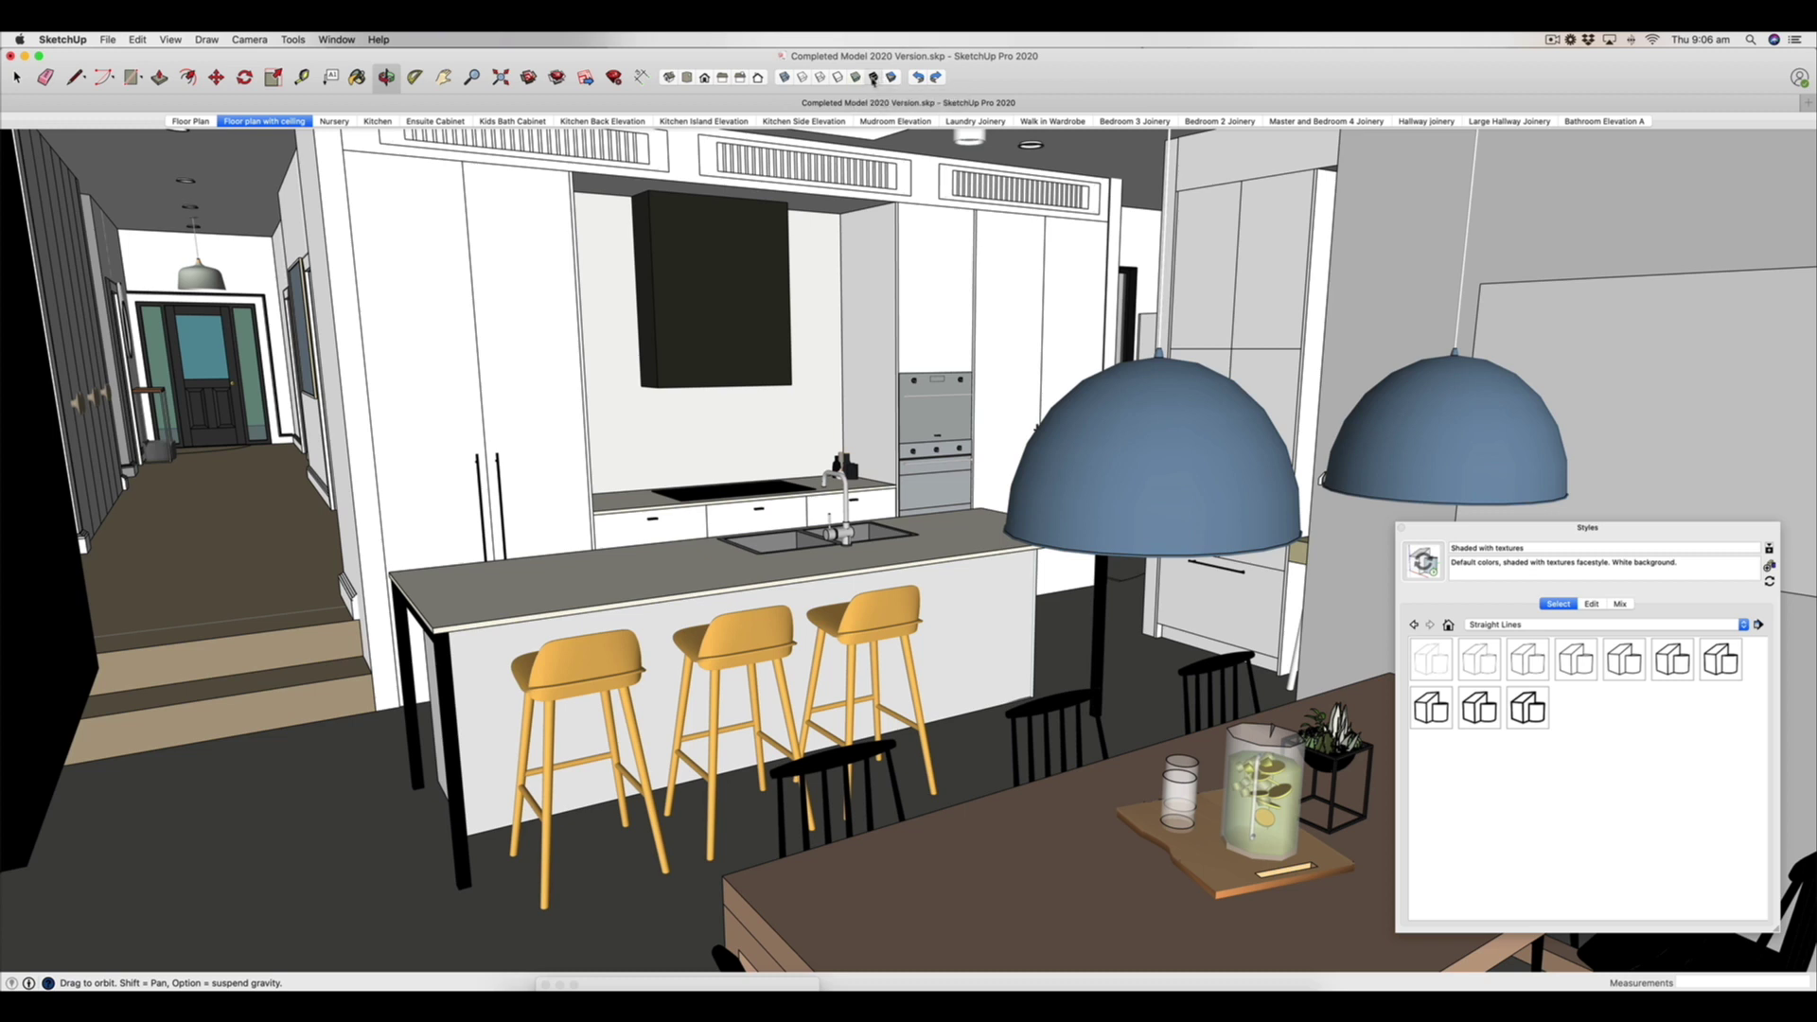
{"action": "left_click", "coordinate": [873, 80]}
{"action": "mouse_move", "coordinate": [758, 628]}
{"action": "left_mouse_down"}
{"action": "mouse_move", "coordinate": [649, 602]}
{"action": "mouse_move", "coordinate": [751, 611]}
{"action": "left_mouse_up"}
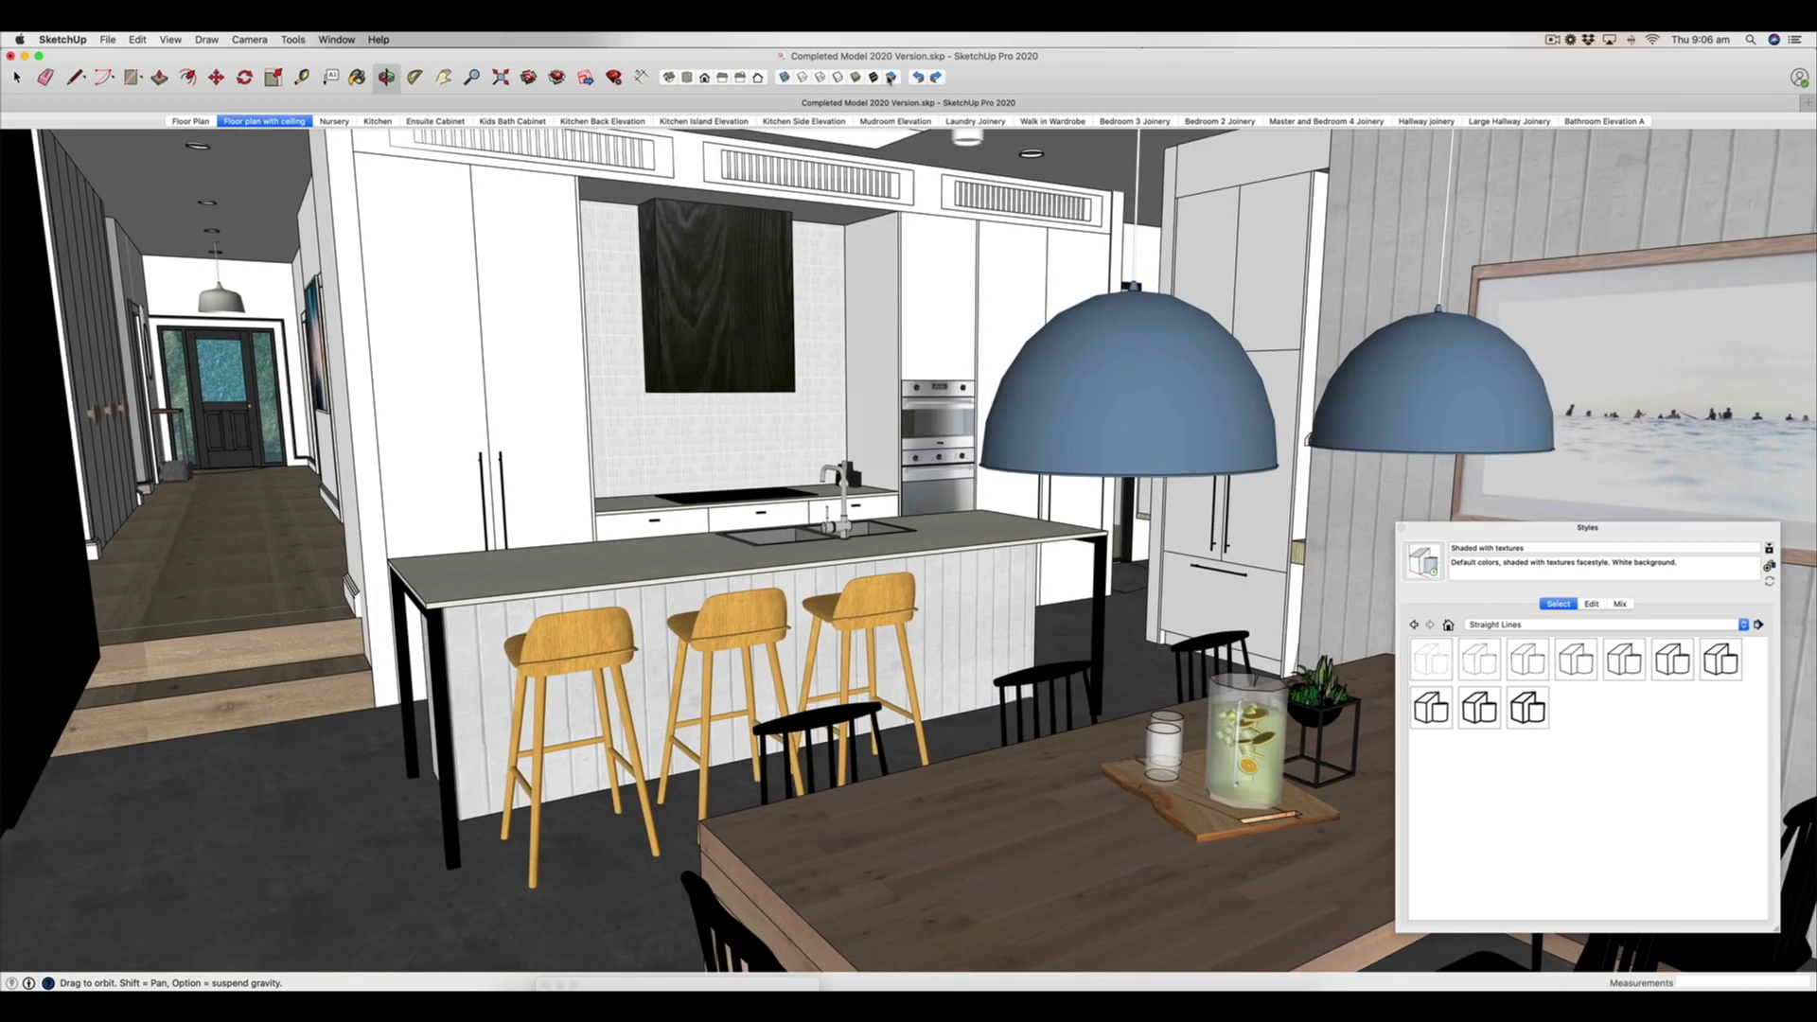
{"action": "left_click", "coordinate": [891, 79]}
Try Wide Marker, Pencil, Graph Paper and Stain Edges styles, settling on Hand Drafted with Mask
{"action": "left_click", "coordinate": [1521, 628]}
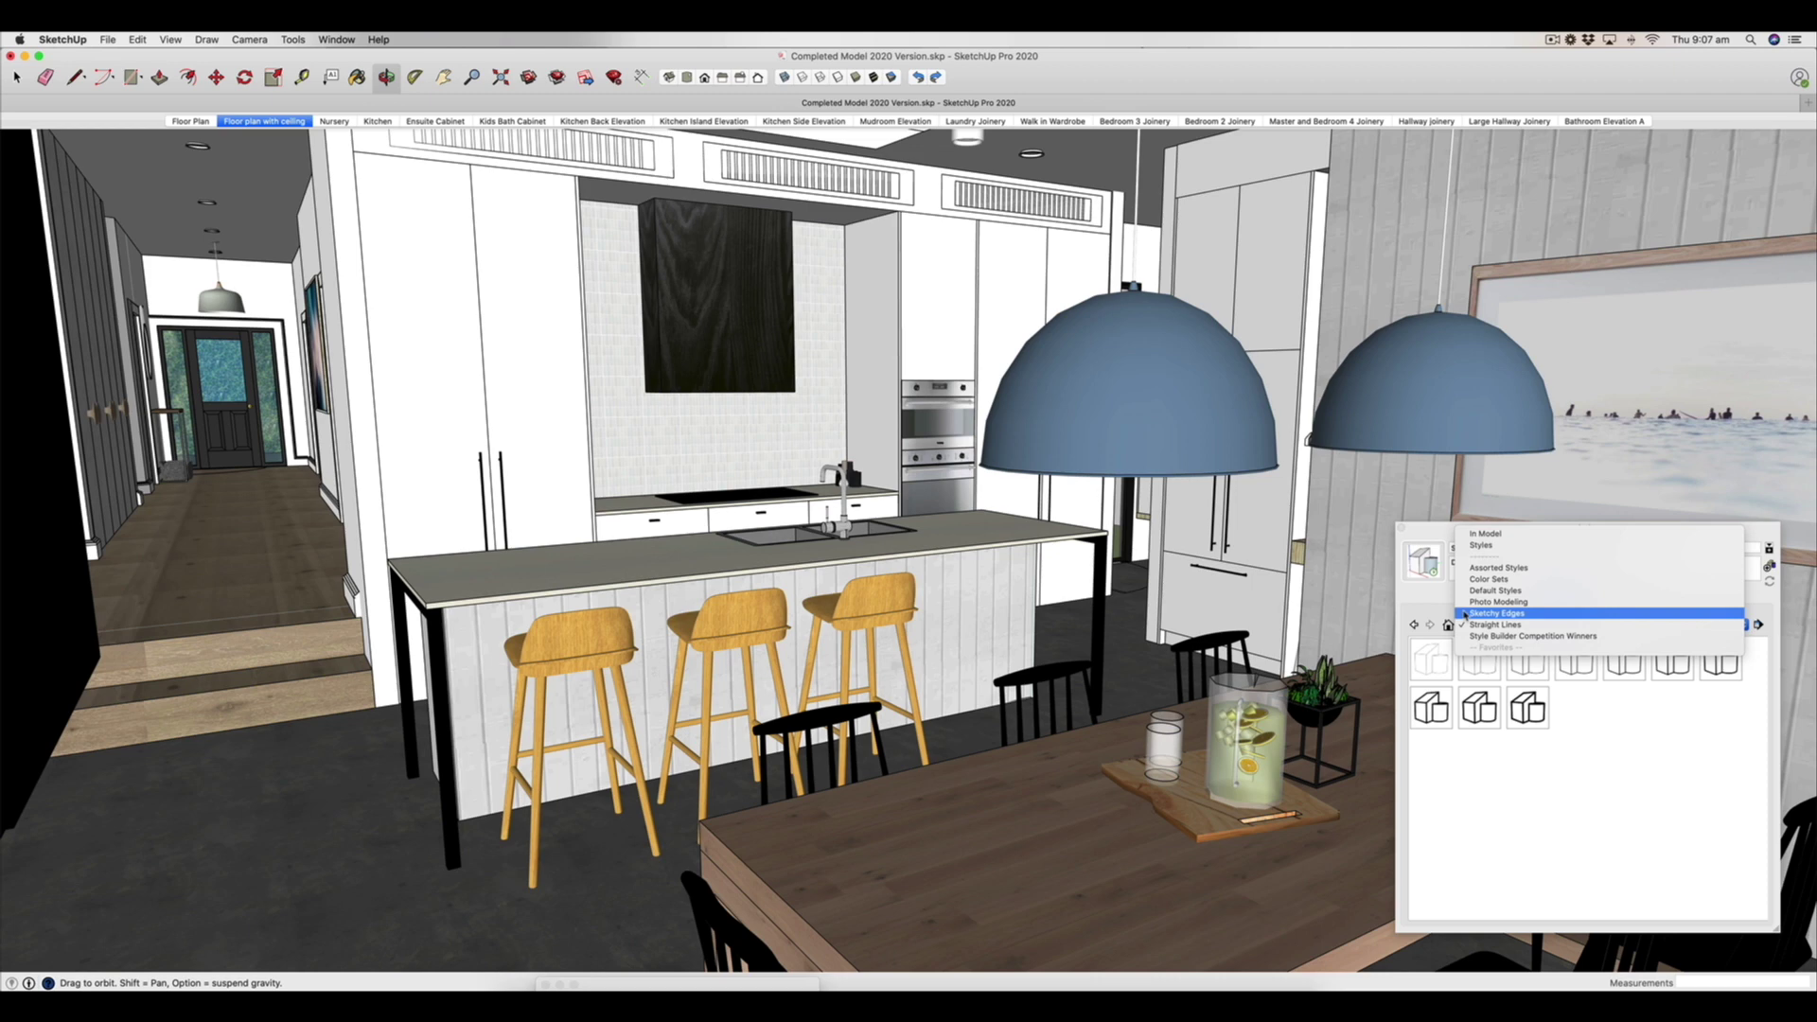
{"action": "left_click", "coordinate": [1501, 637]}
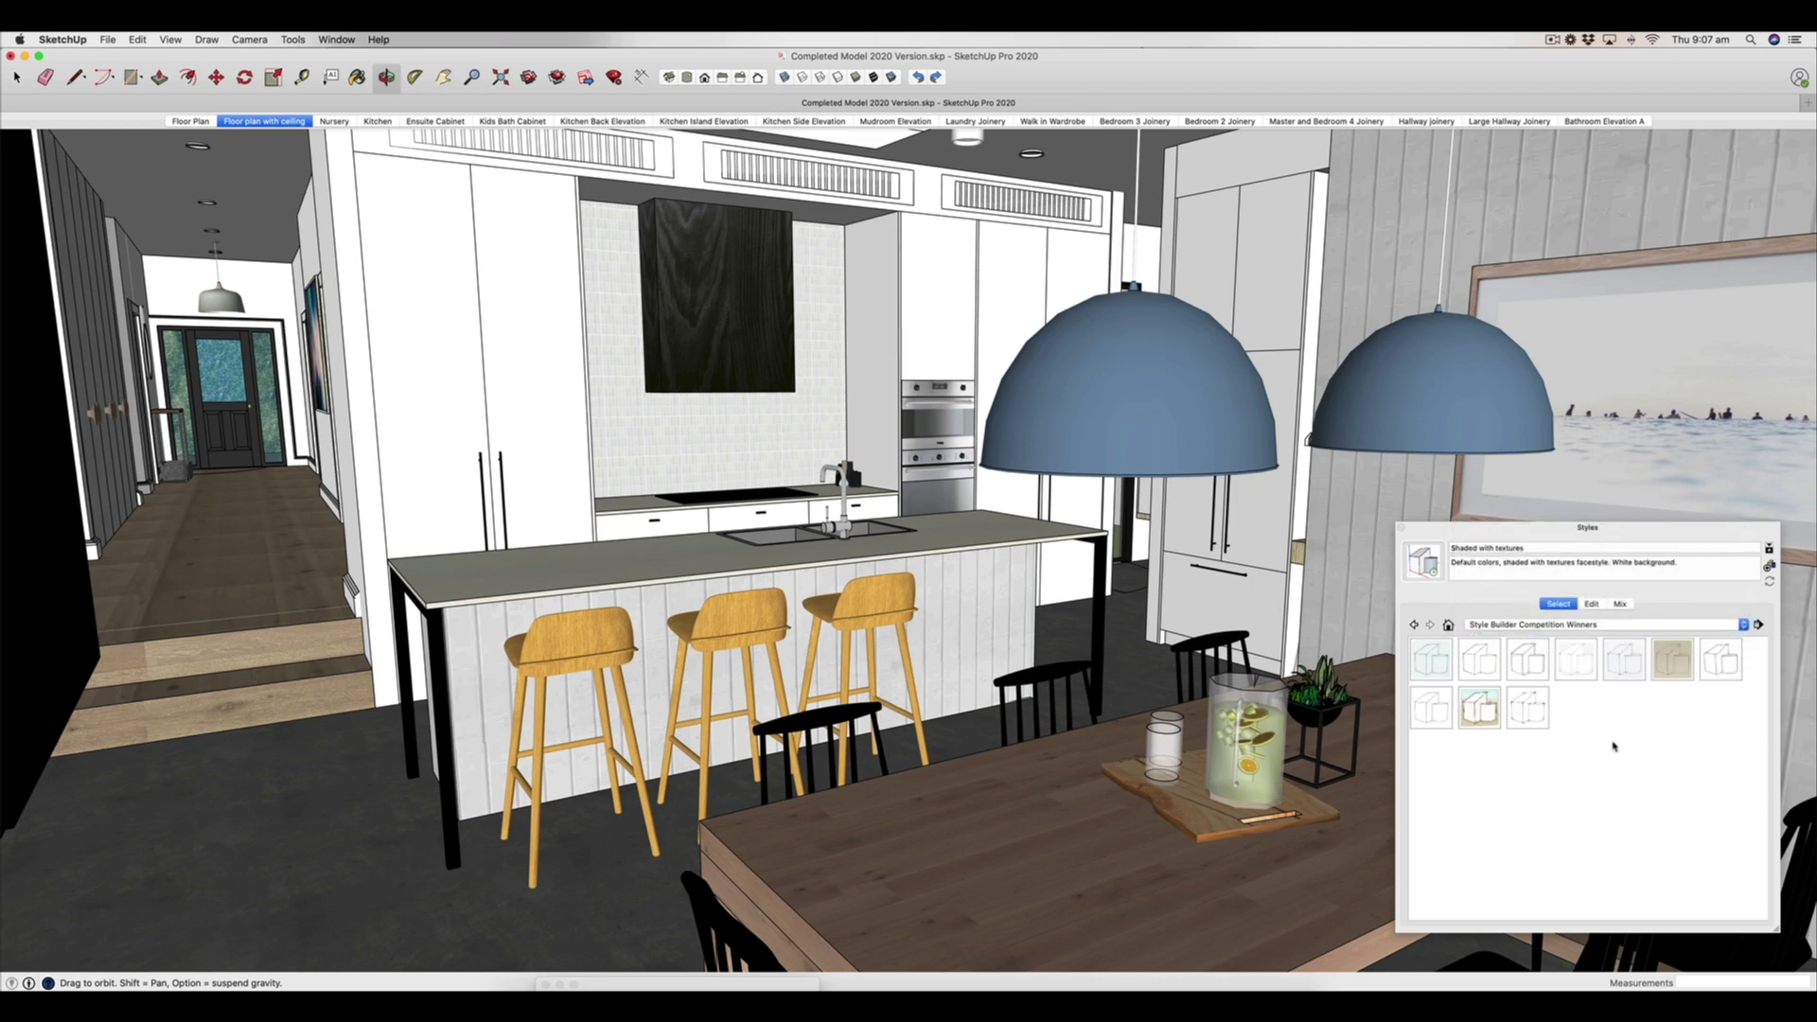
{"action": "left_click", "coordinate": [1528, 660]}
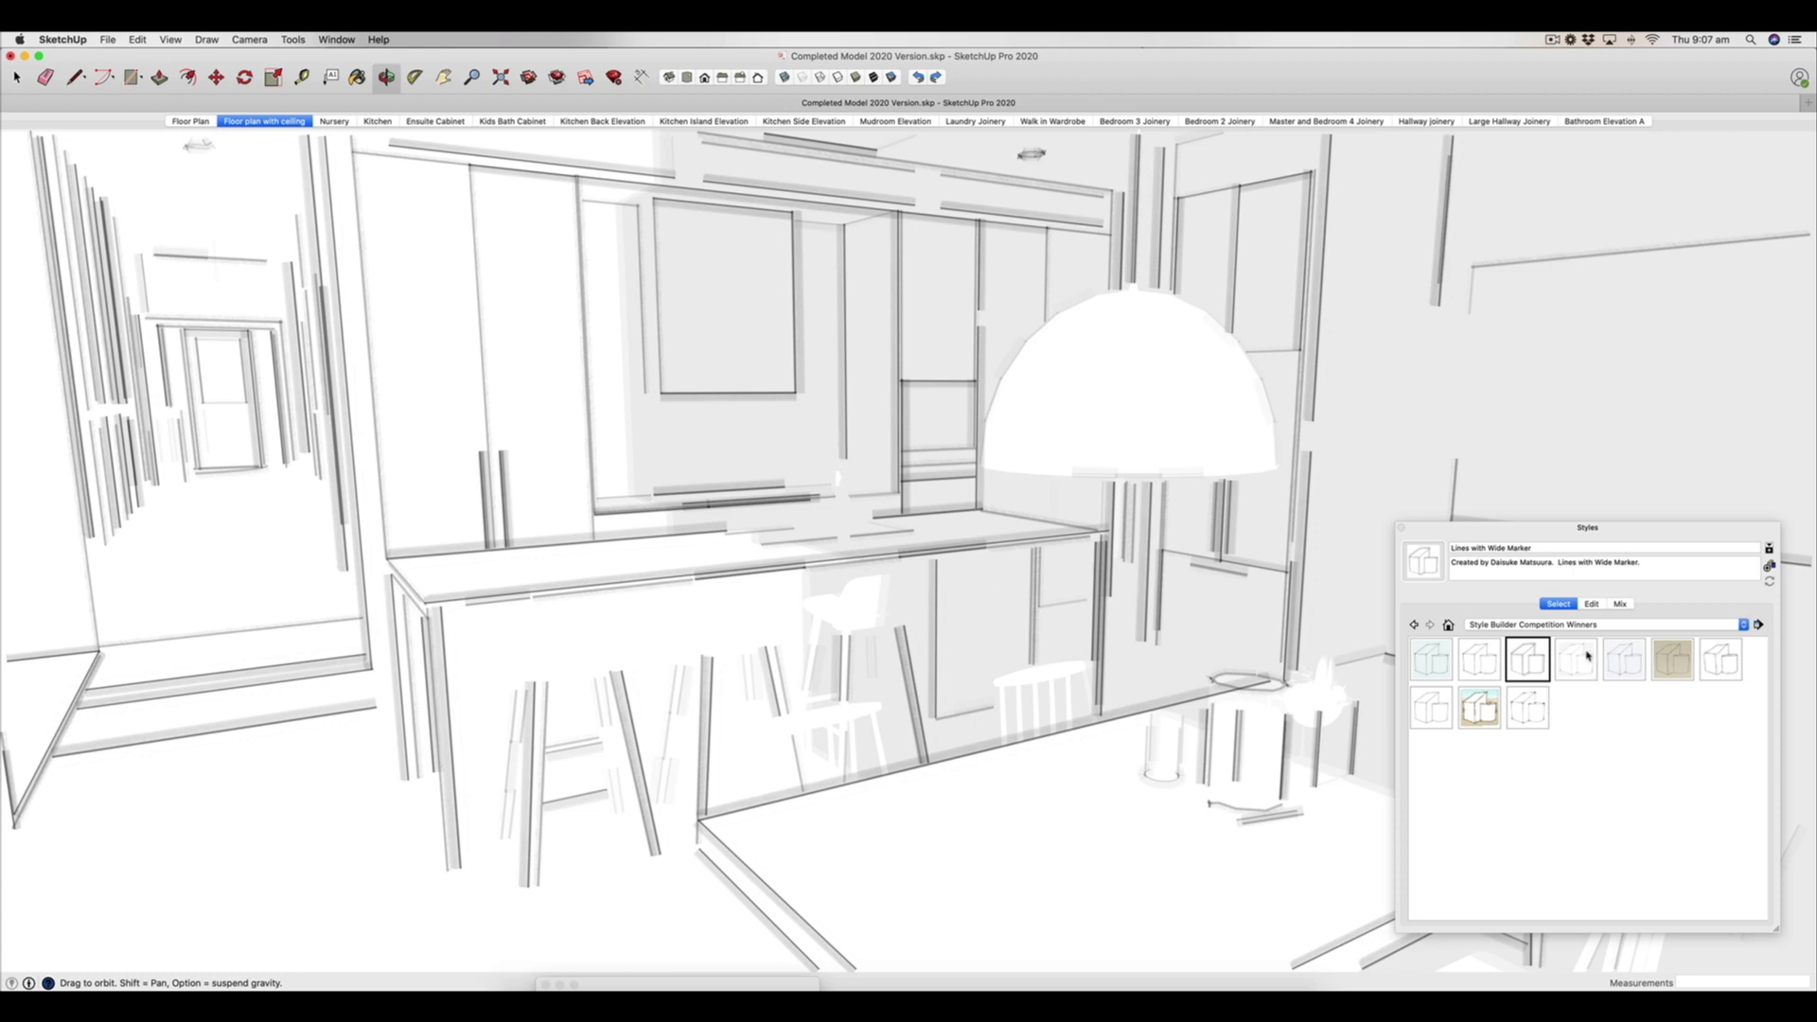
{"action": "left_click", "coordinate": [1576, 659]}
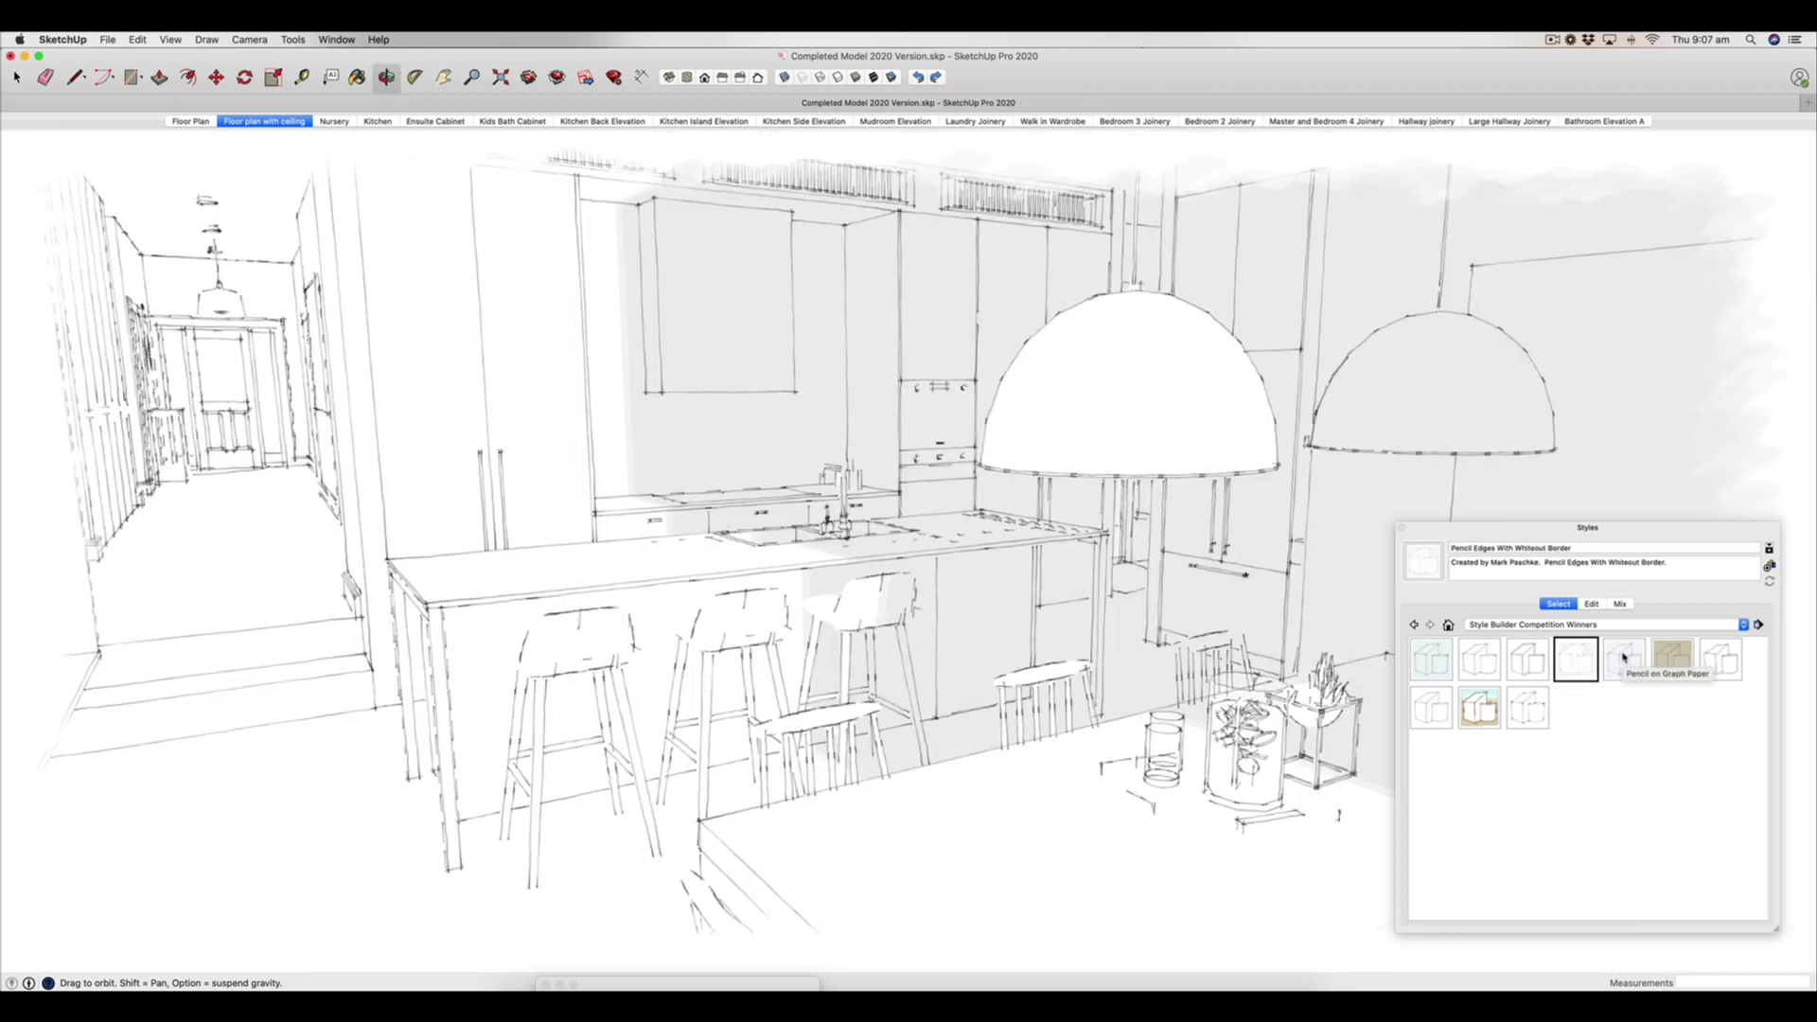
{"action": "left_click", "coordinate": [1628, 658]}
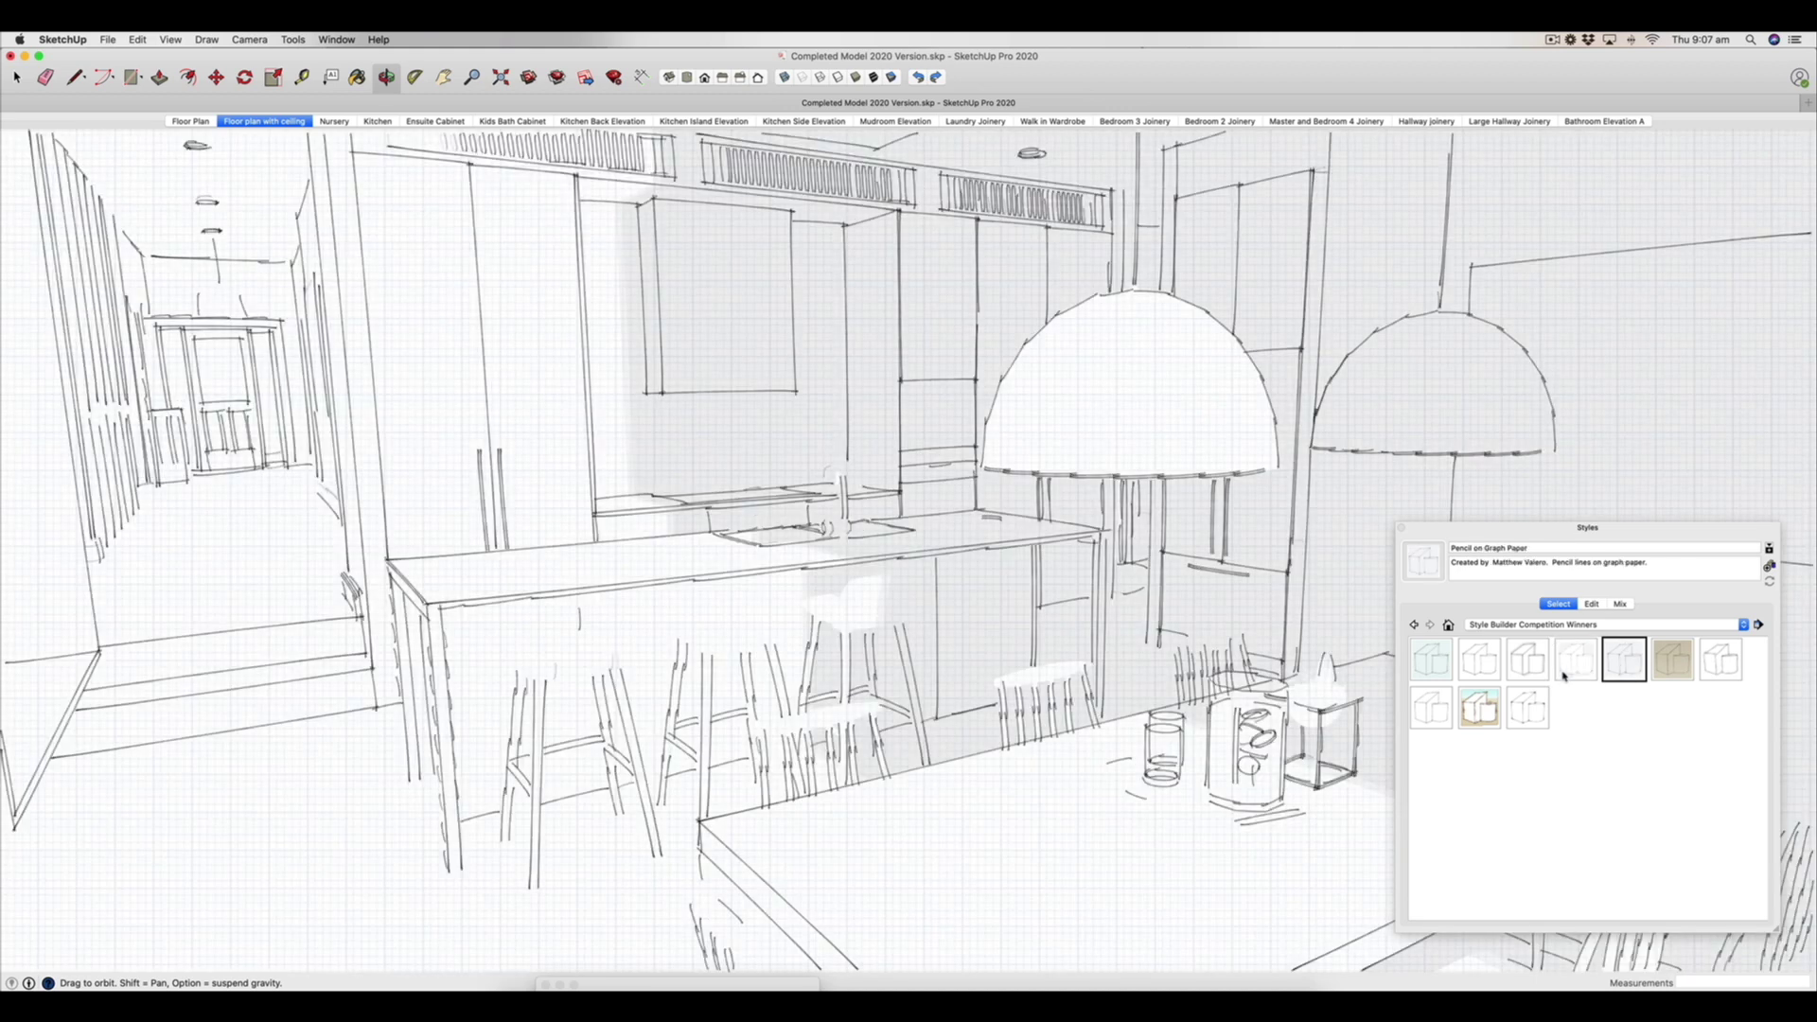
{"action": "left_click", "coordinate": [1666, 662]}
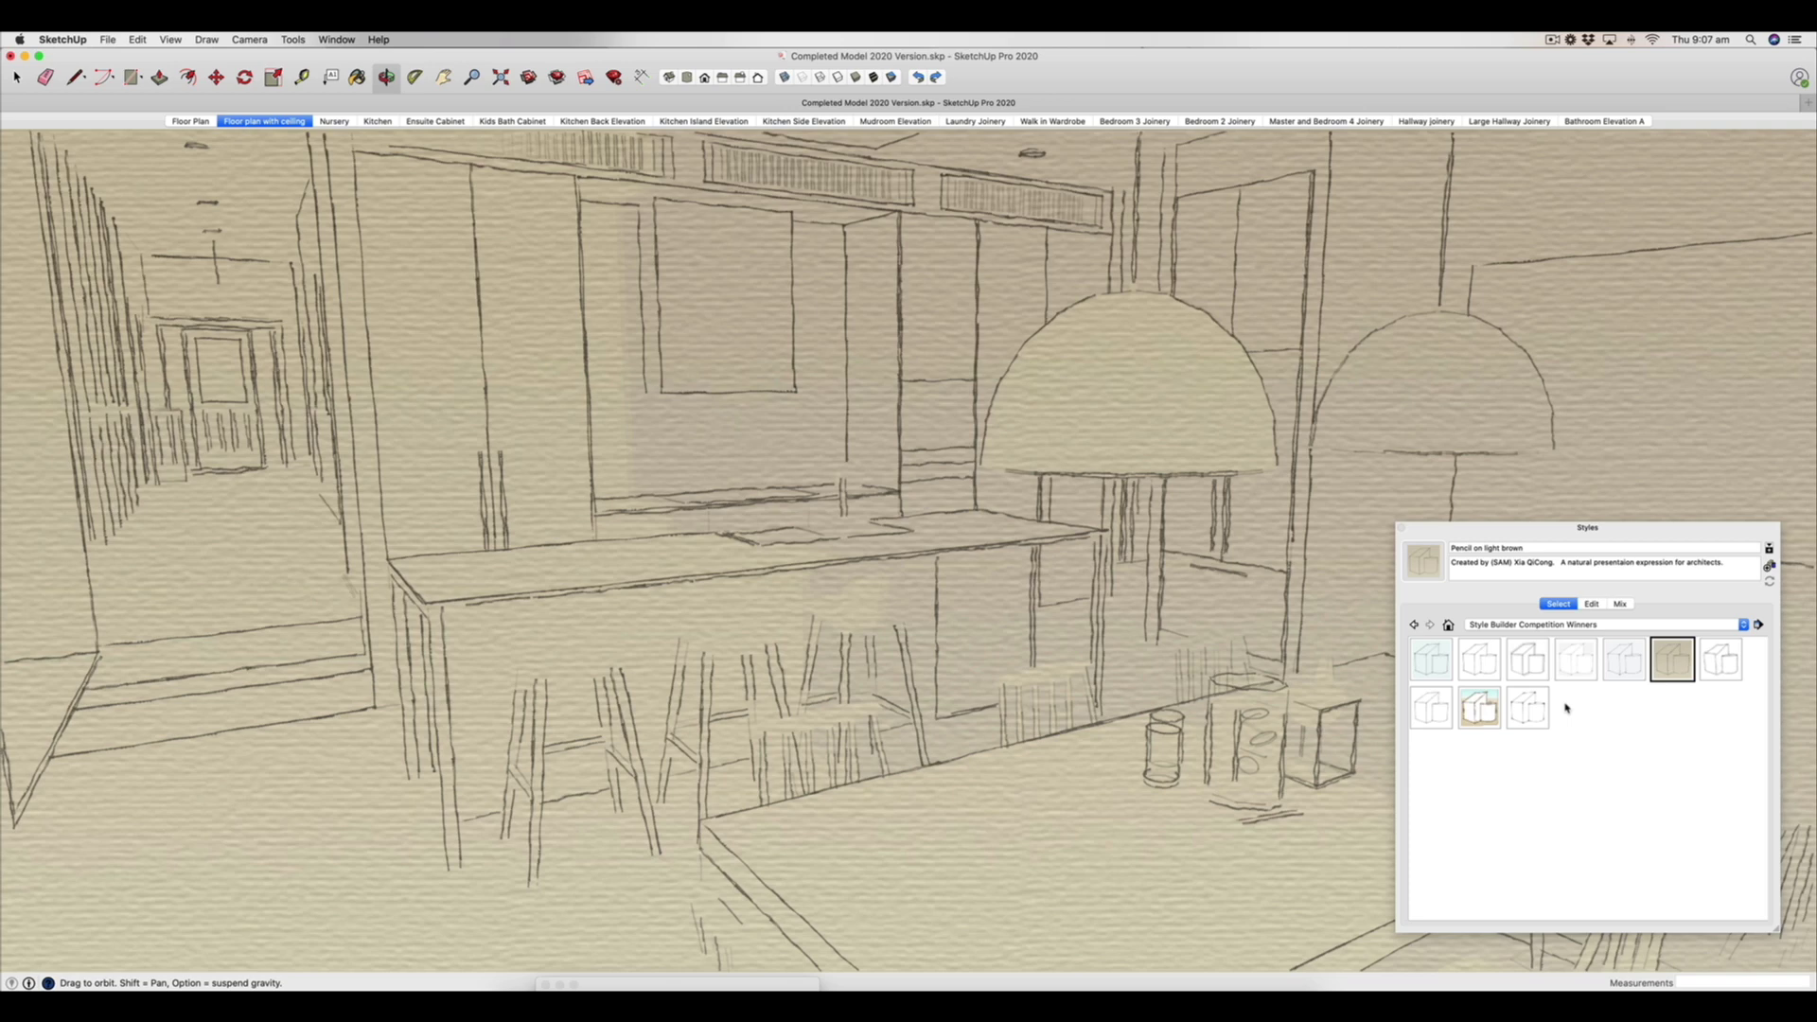
{"action": "left_click", "coordinate": [1483, 714]}
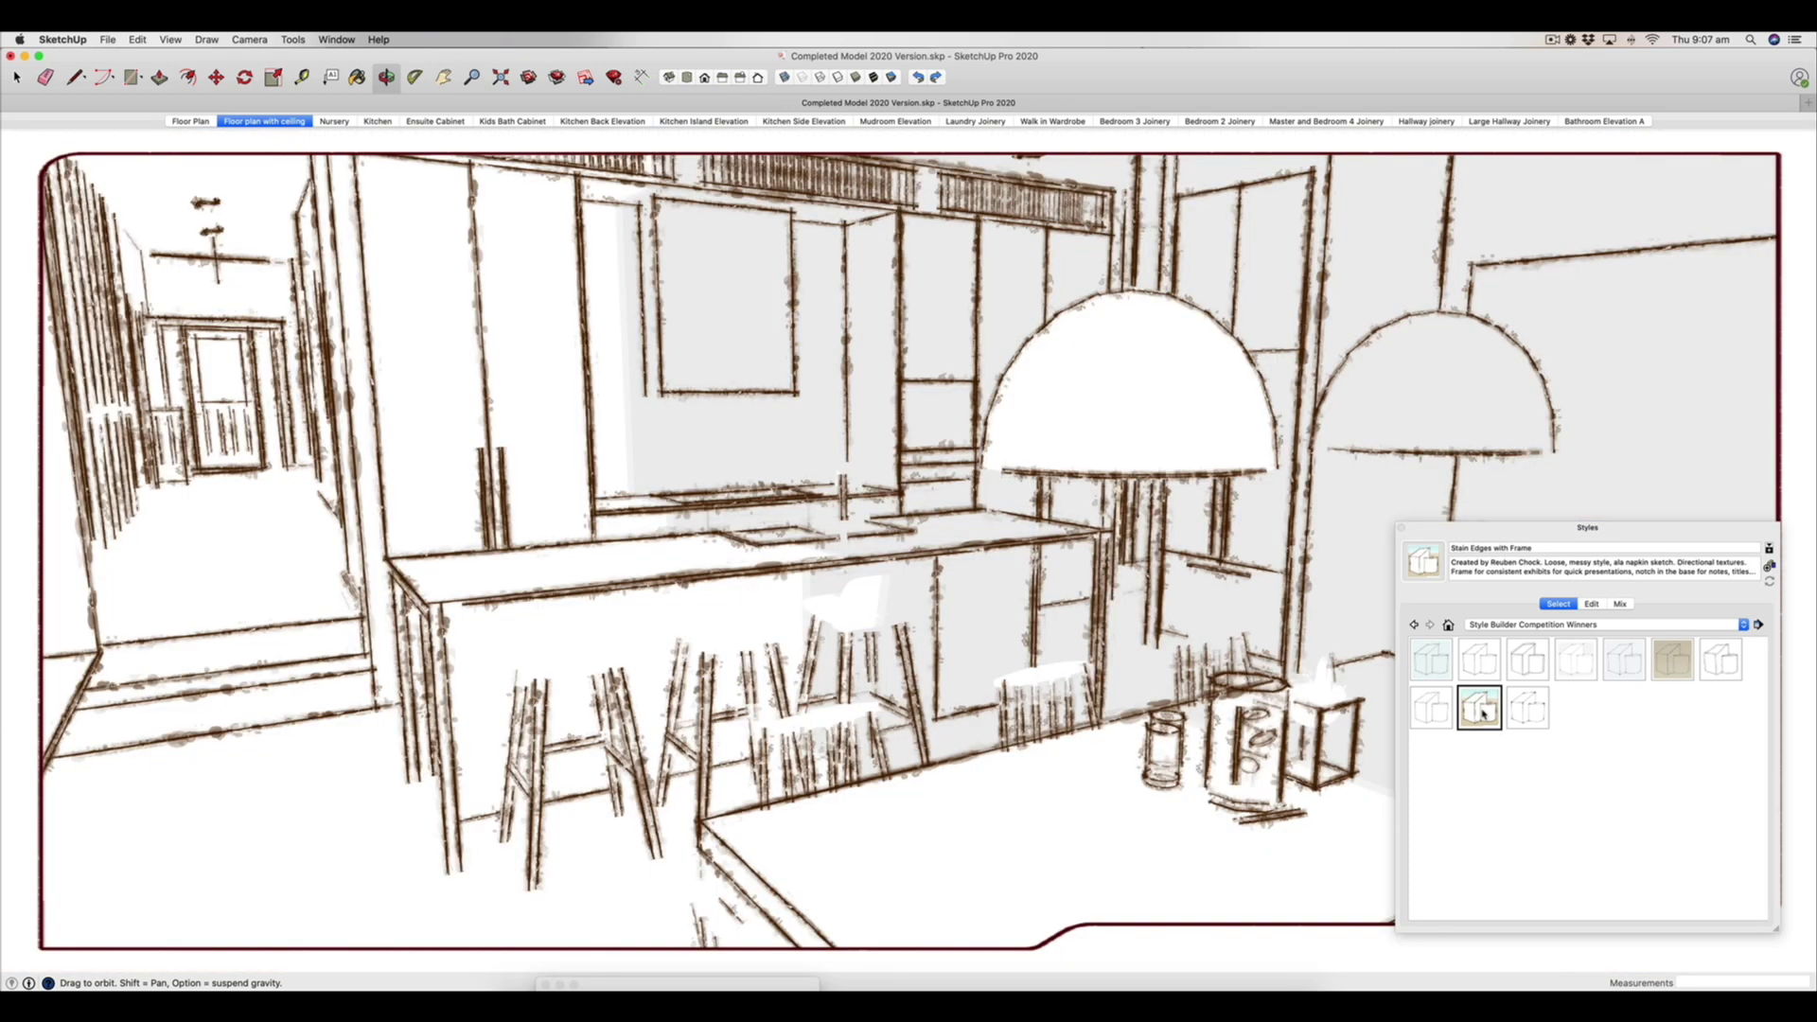
{"action": "left_click", "coordinate": [1641, 658]}
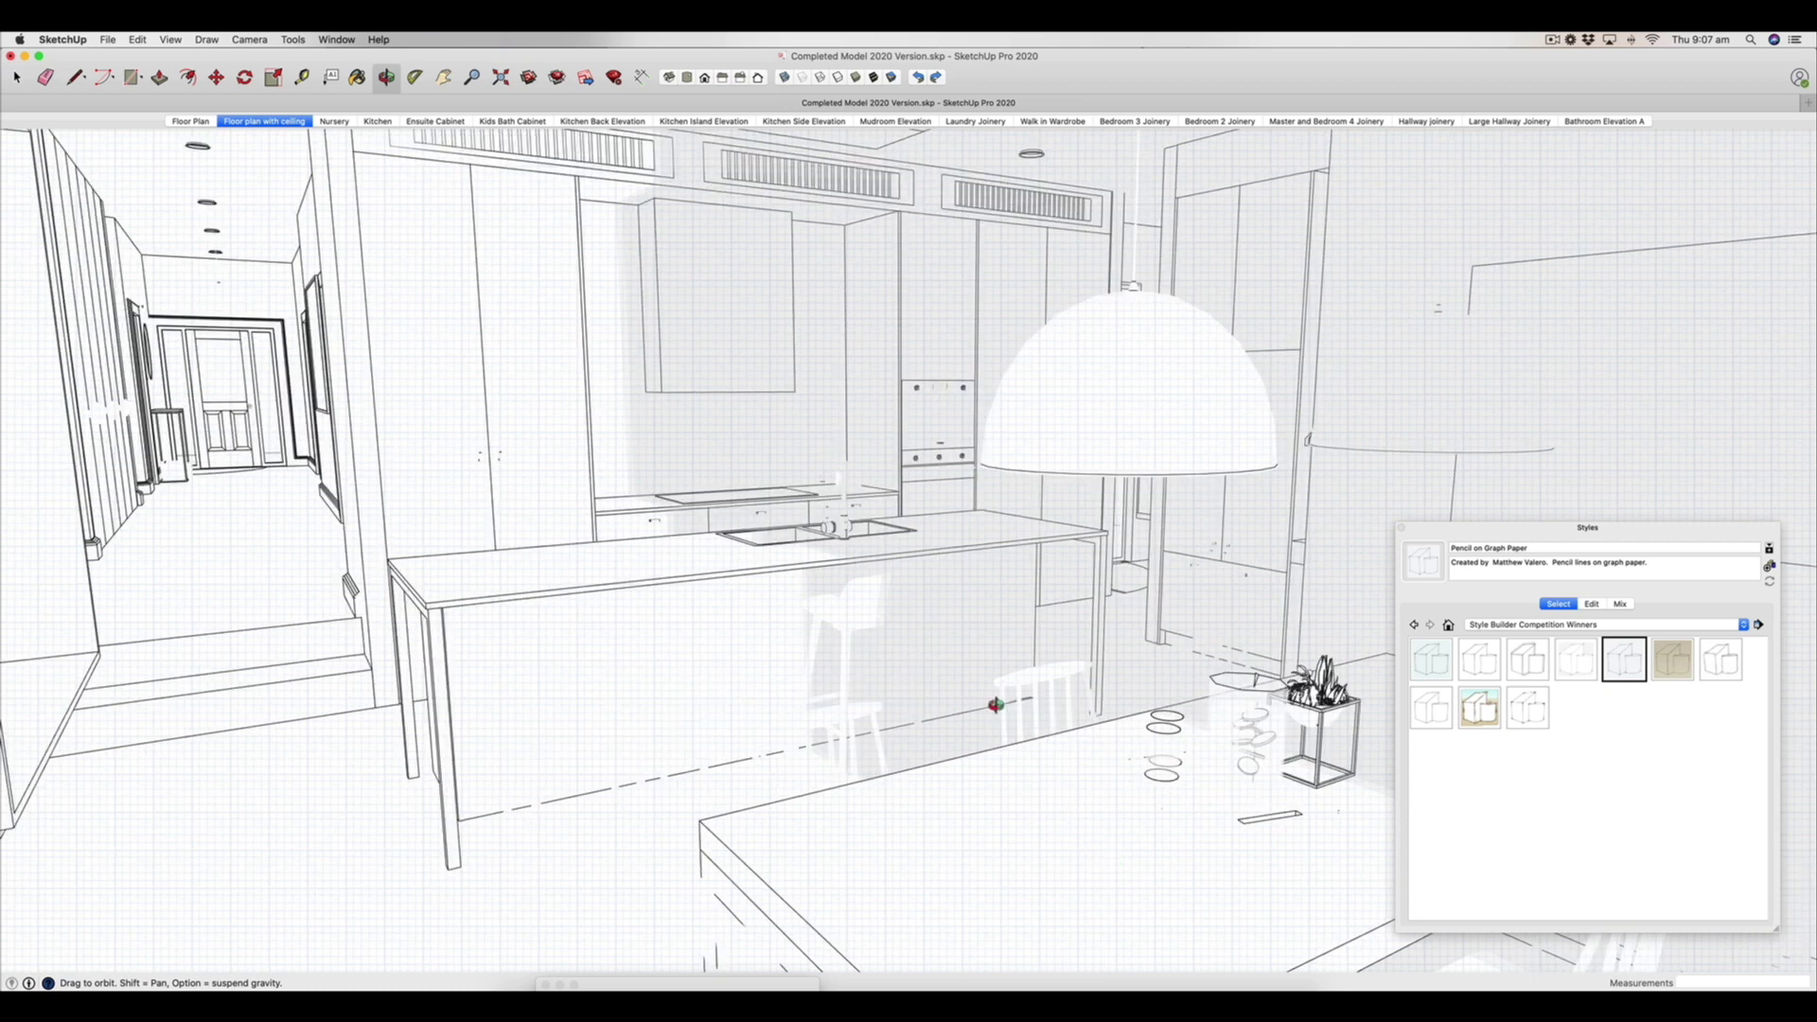
{"action": "left_click", "coordinate": [1432, 661]}
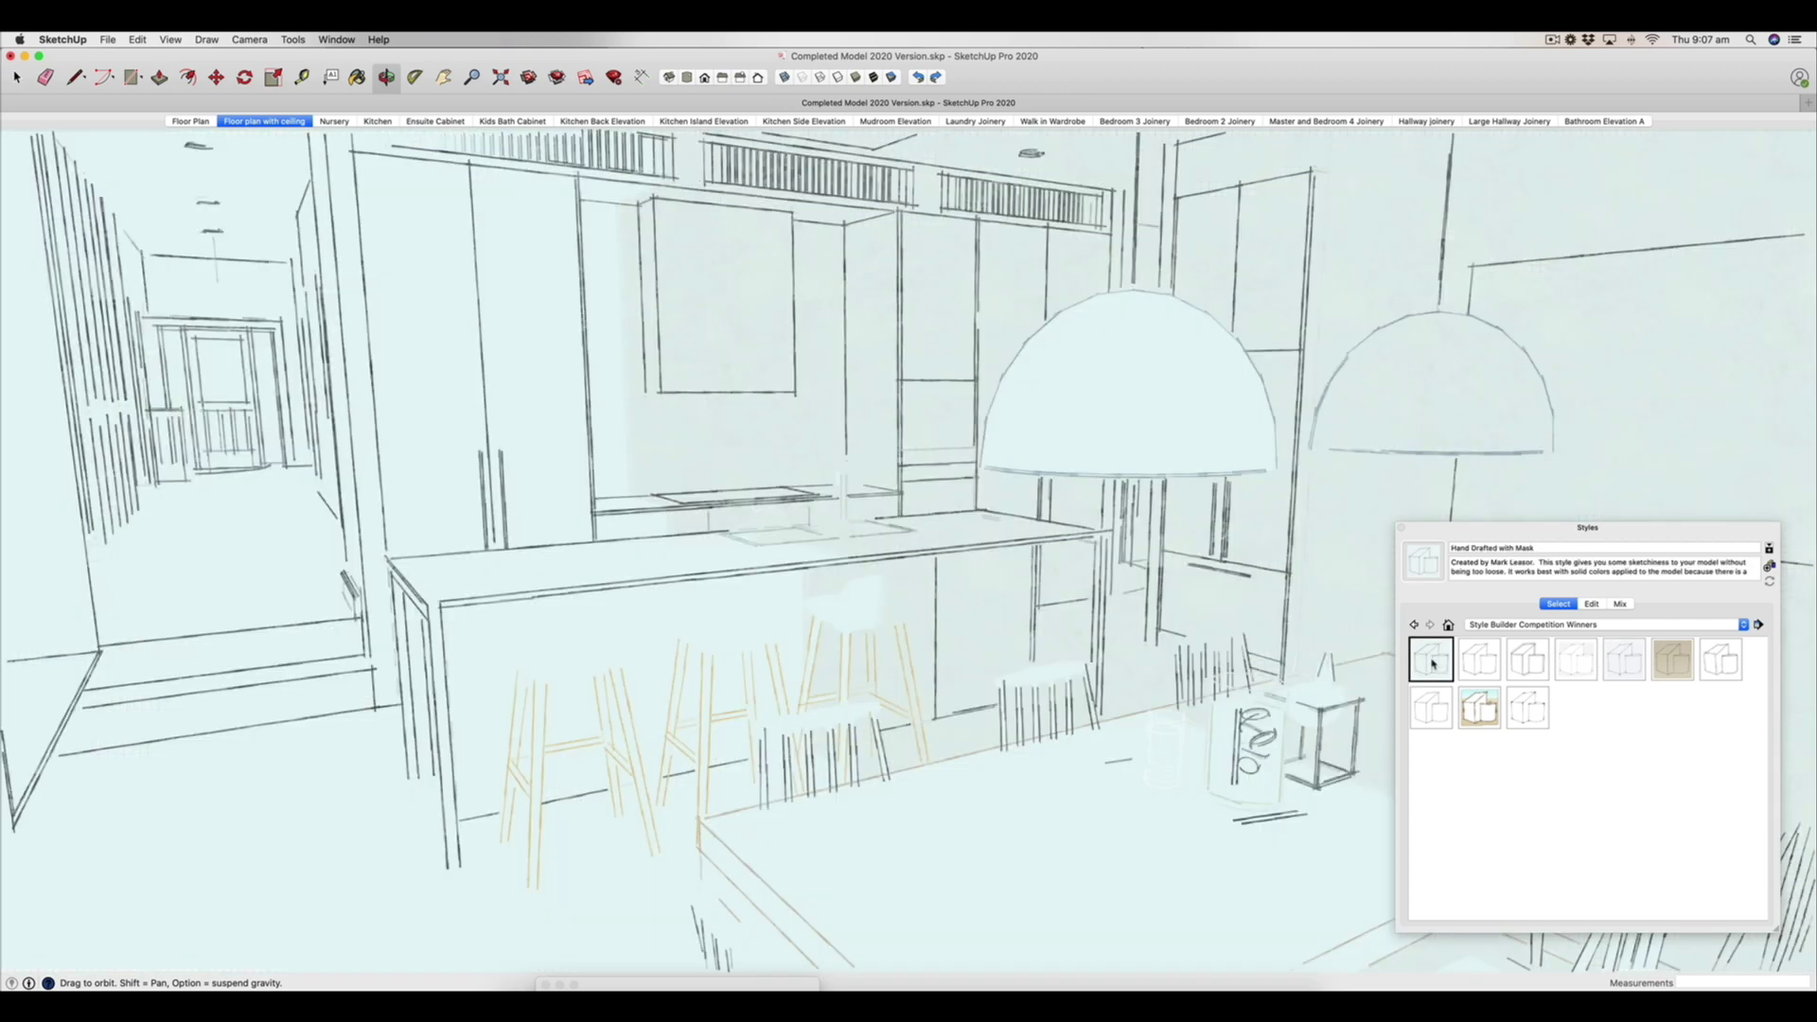
Apply the Straight Lines 03pix style from the Straight Lines collection
{"action": "left_click", "coordinate": [1509, 625]}
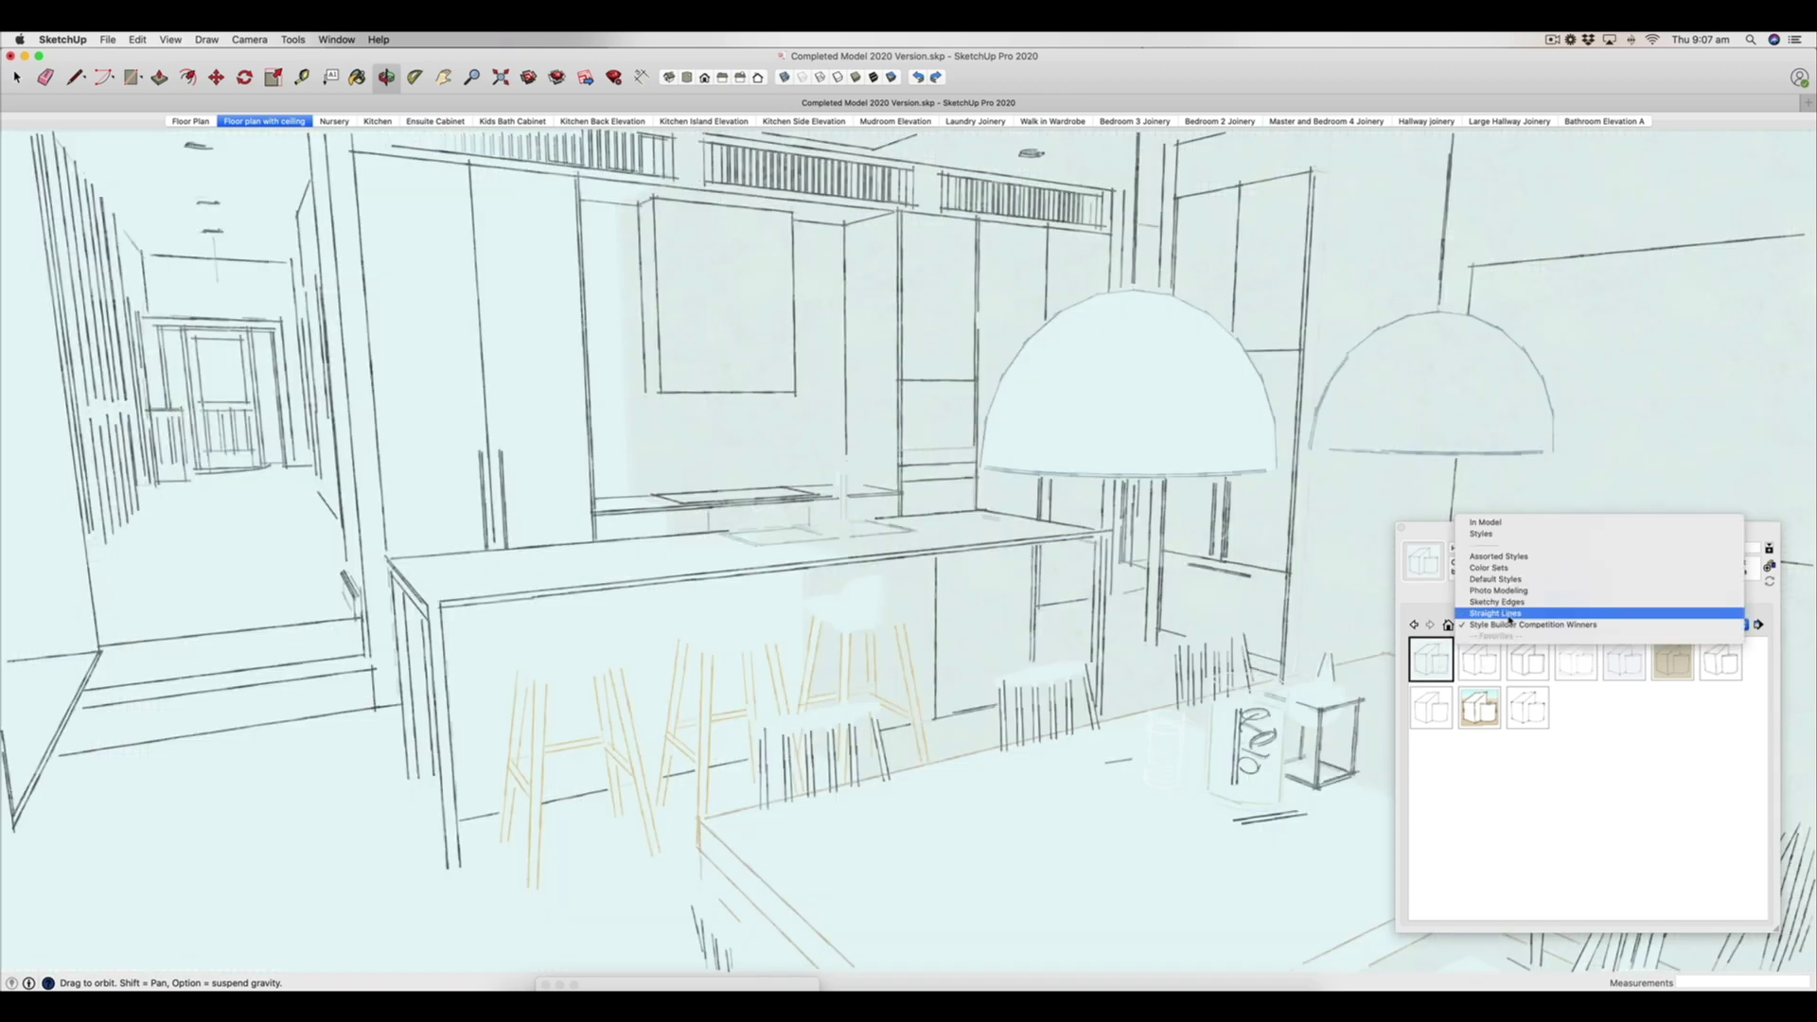
{"action": "left_click", "coordinate": [1508, 615]}
{"action": "left_click", "coordinate": [1512, 625]}
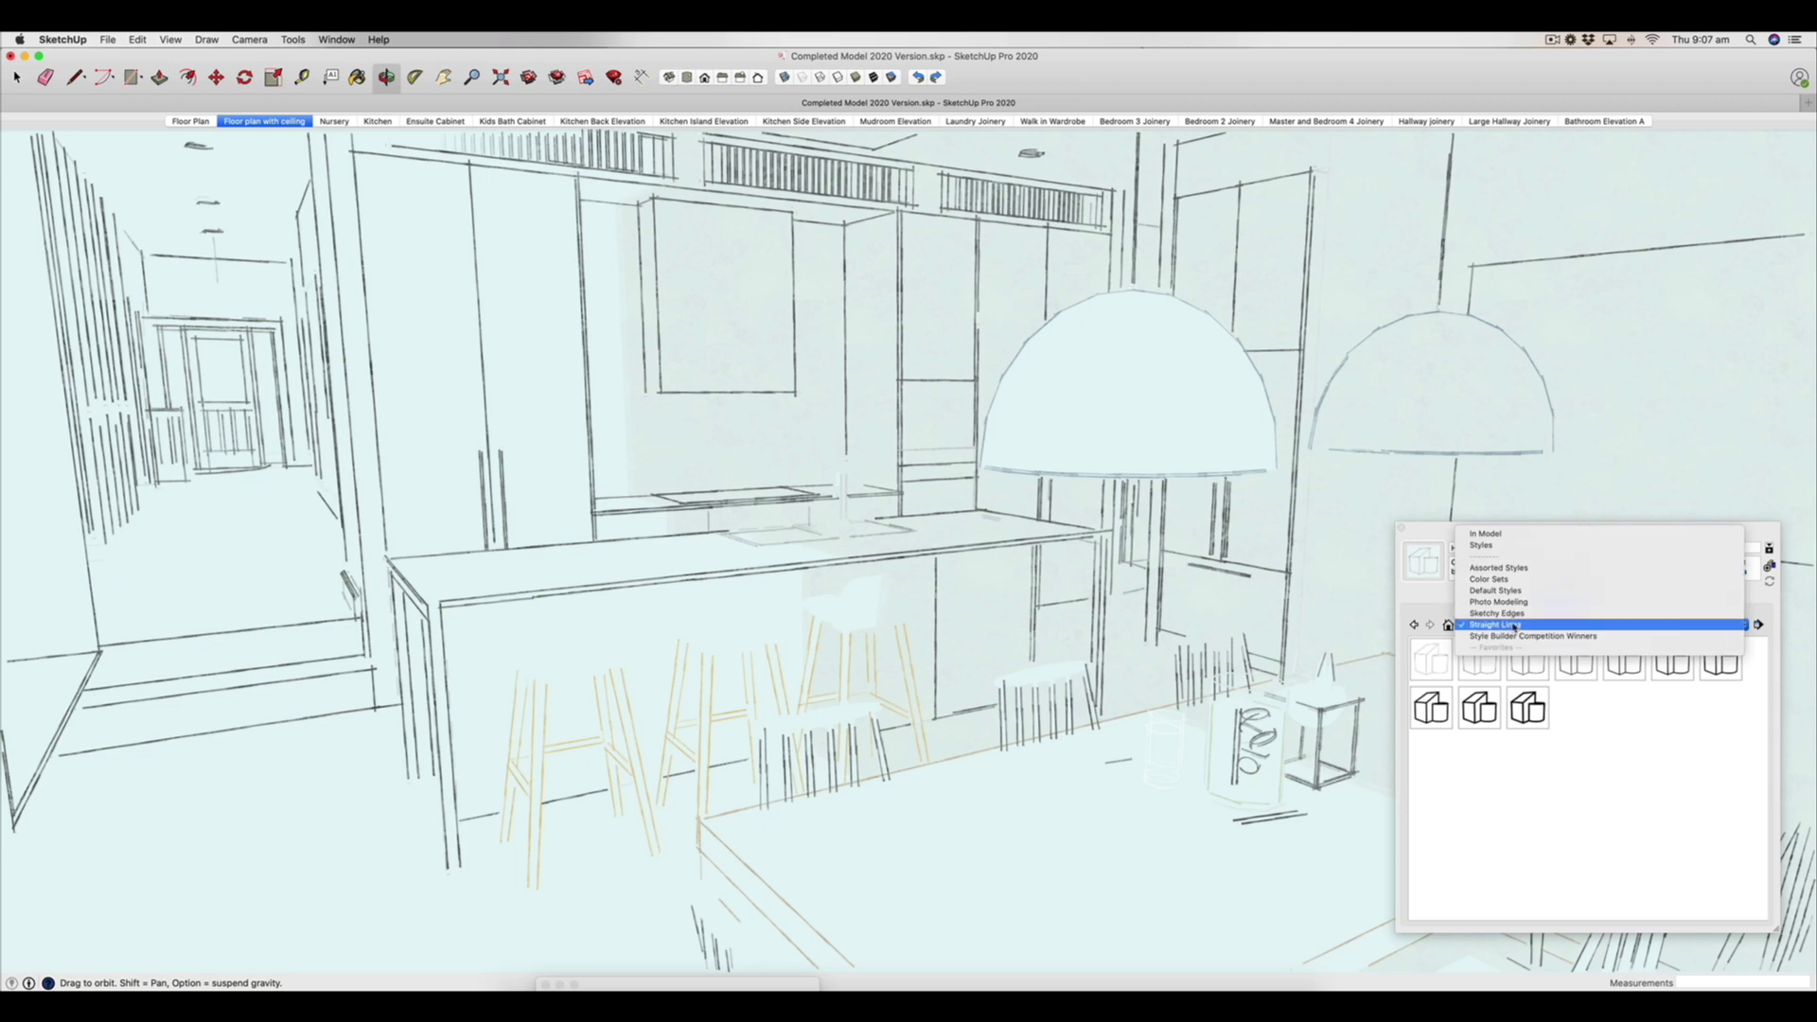
{"action": "left_click", "coordinate": [1513, 627]}
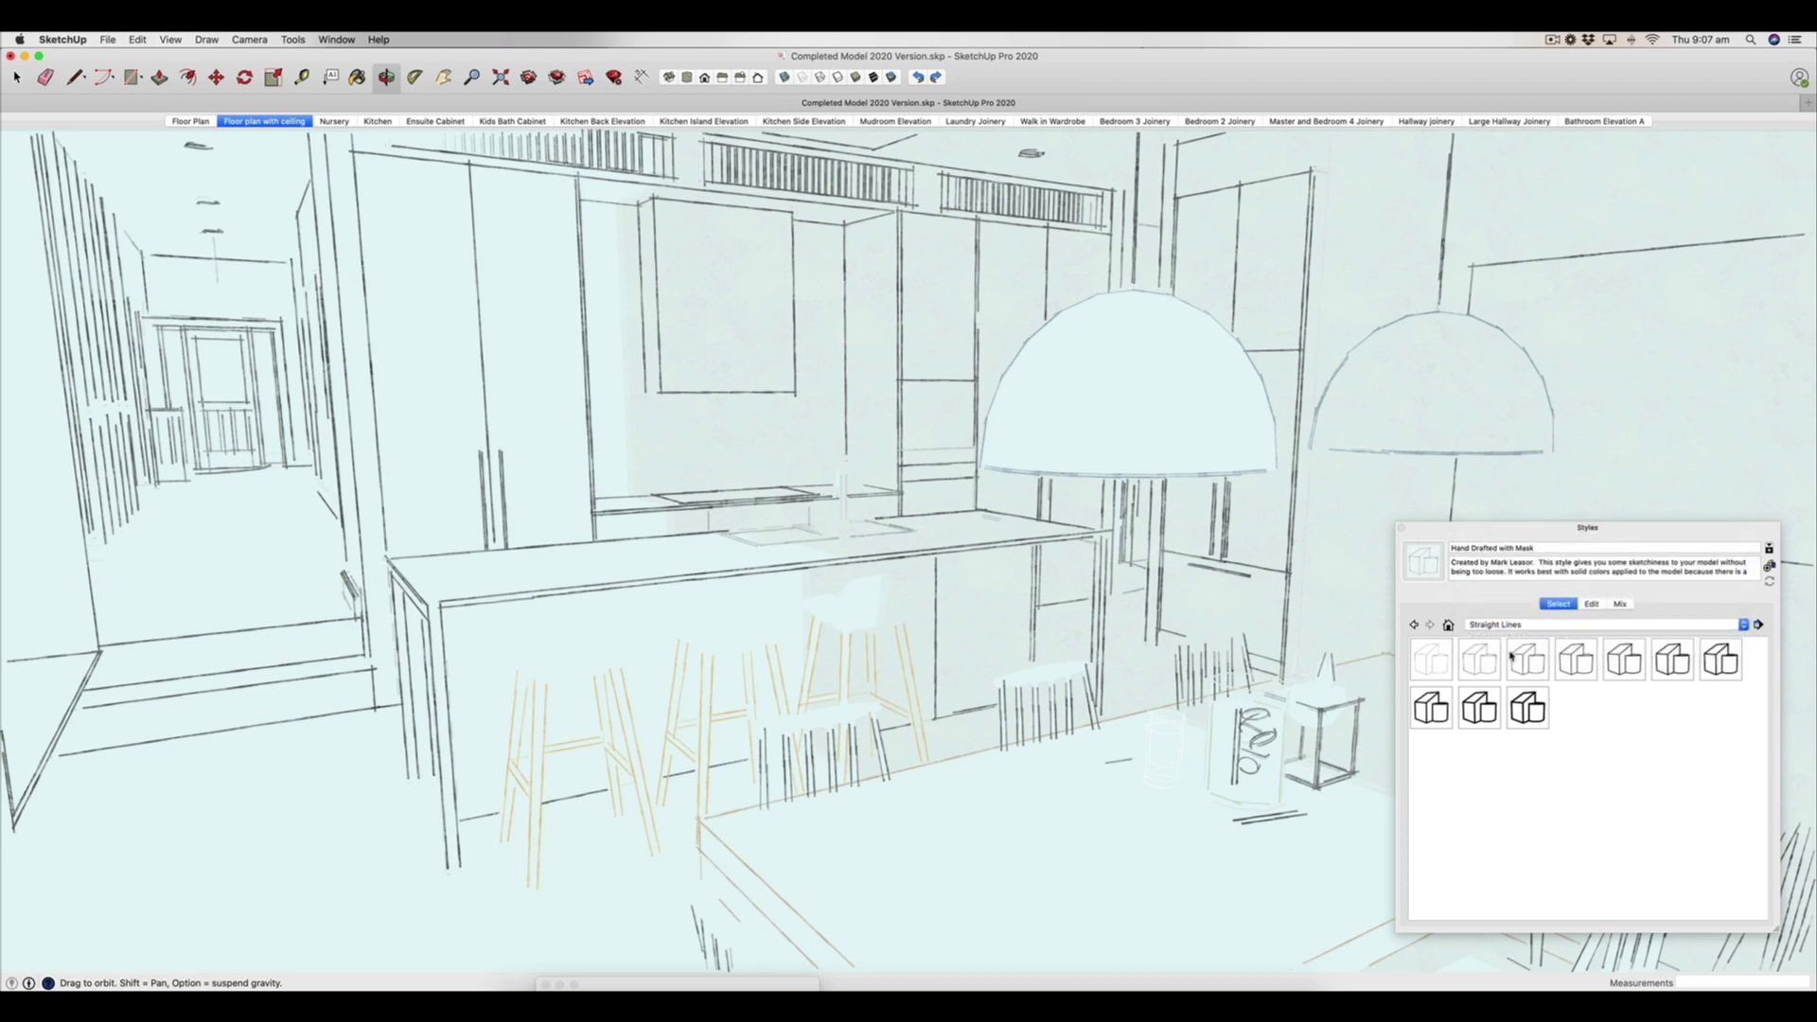
{"action": "left_click", "coordinate": [1536, 665]}
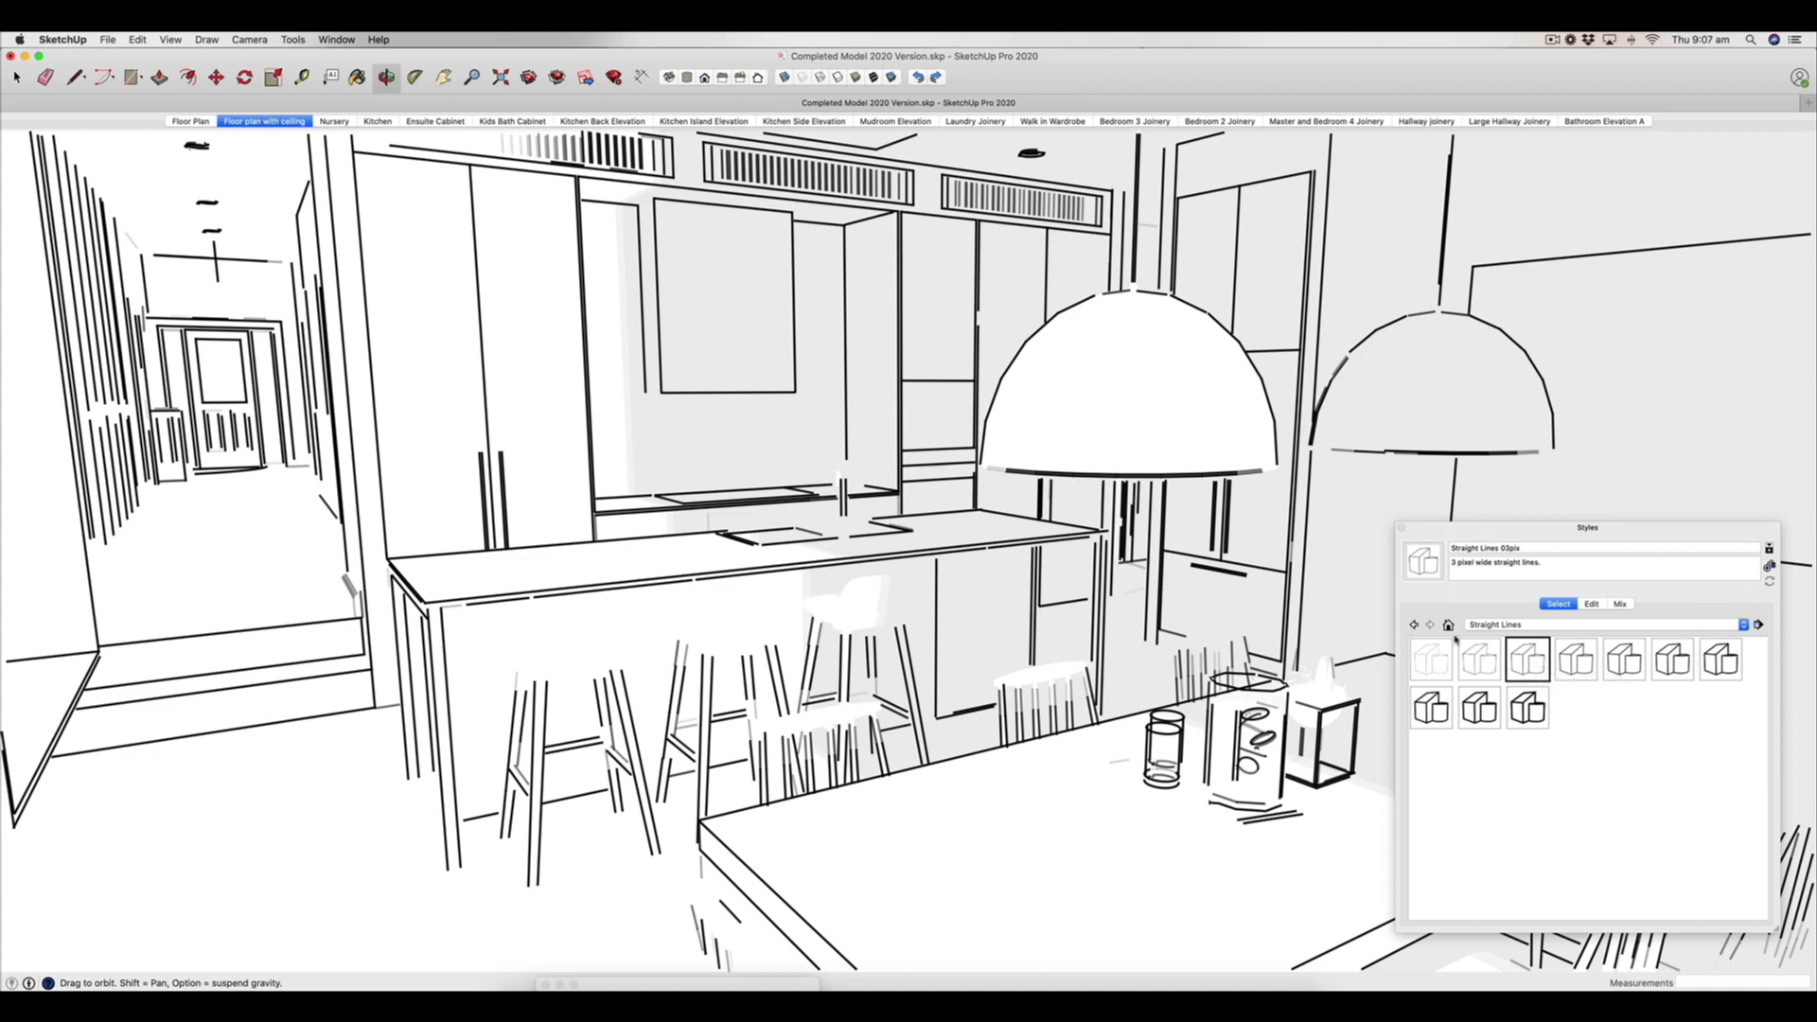
Switch back to Shaded with textures from the Default Styles collection
{"action": "left_click", "coordinate": [1508, 629]}
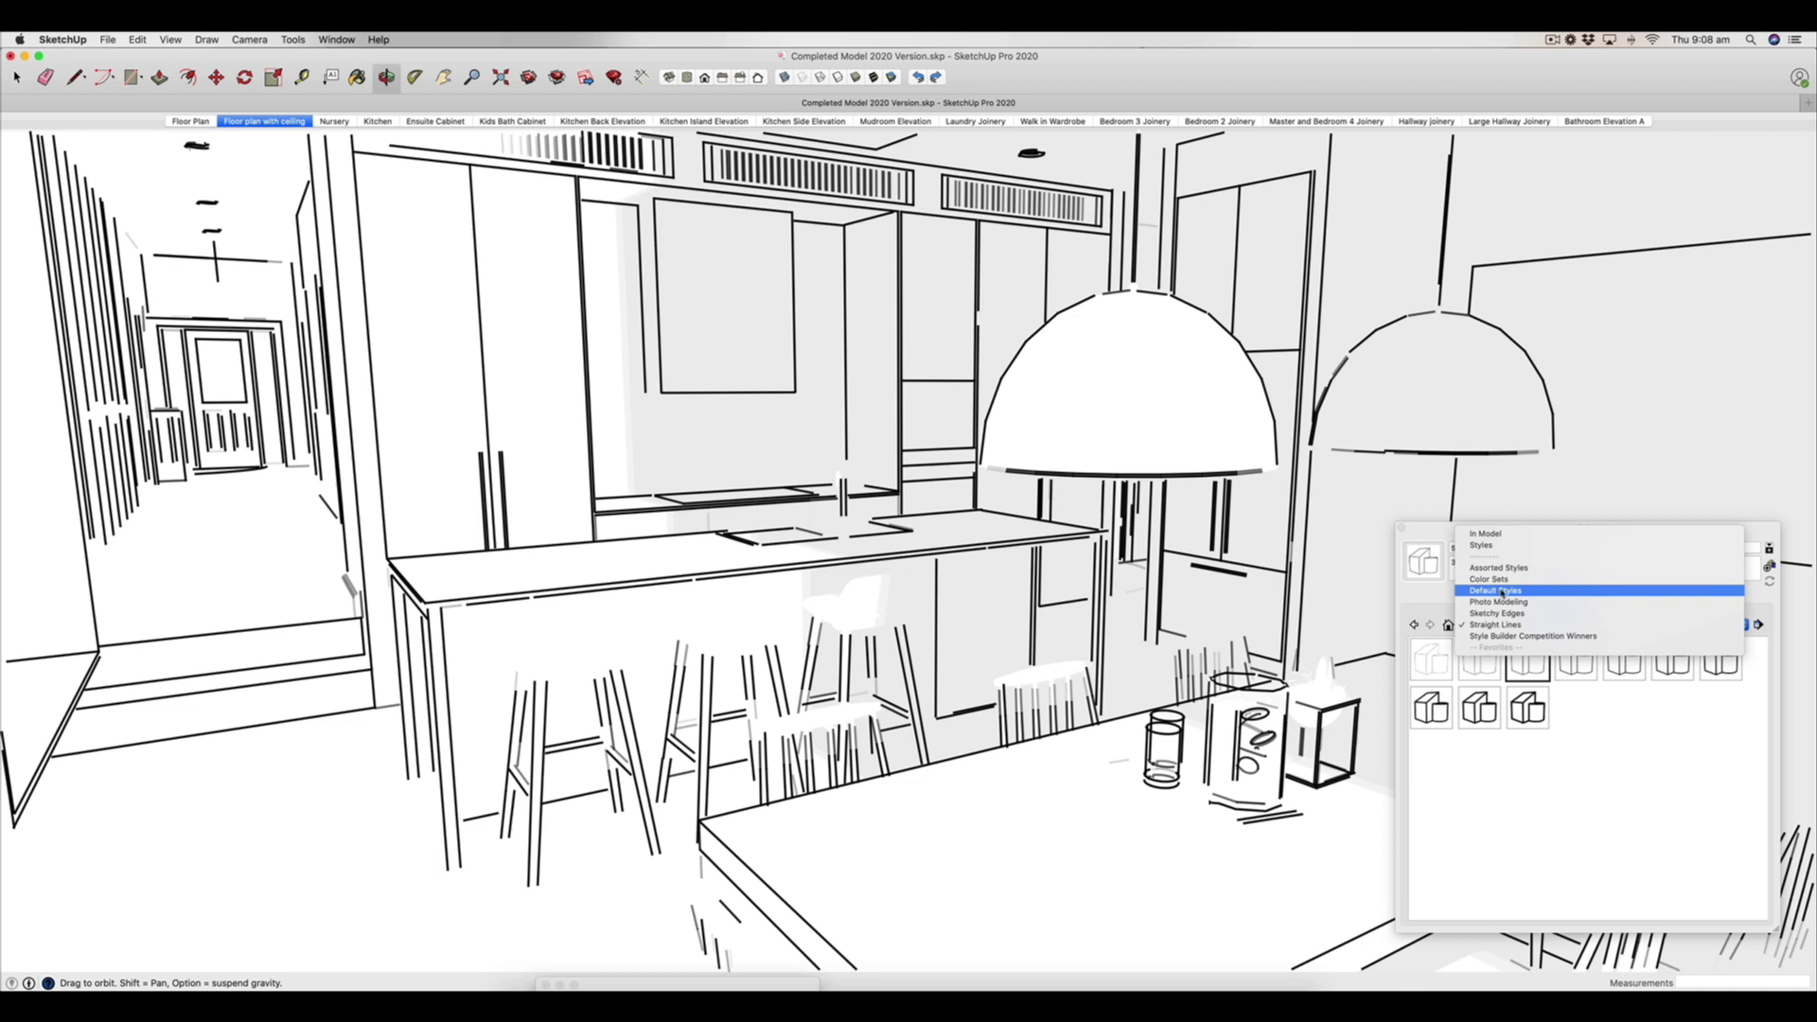
{"action": "left_click", "coordinate": [1502, 590]}
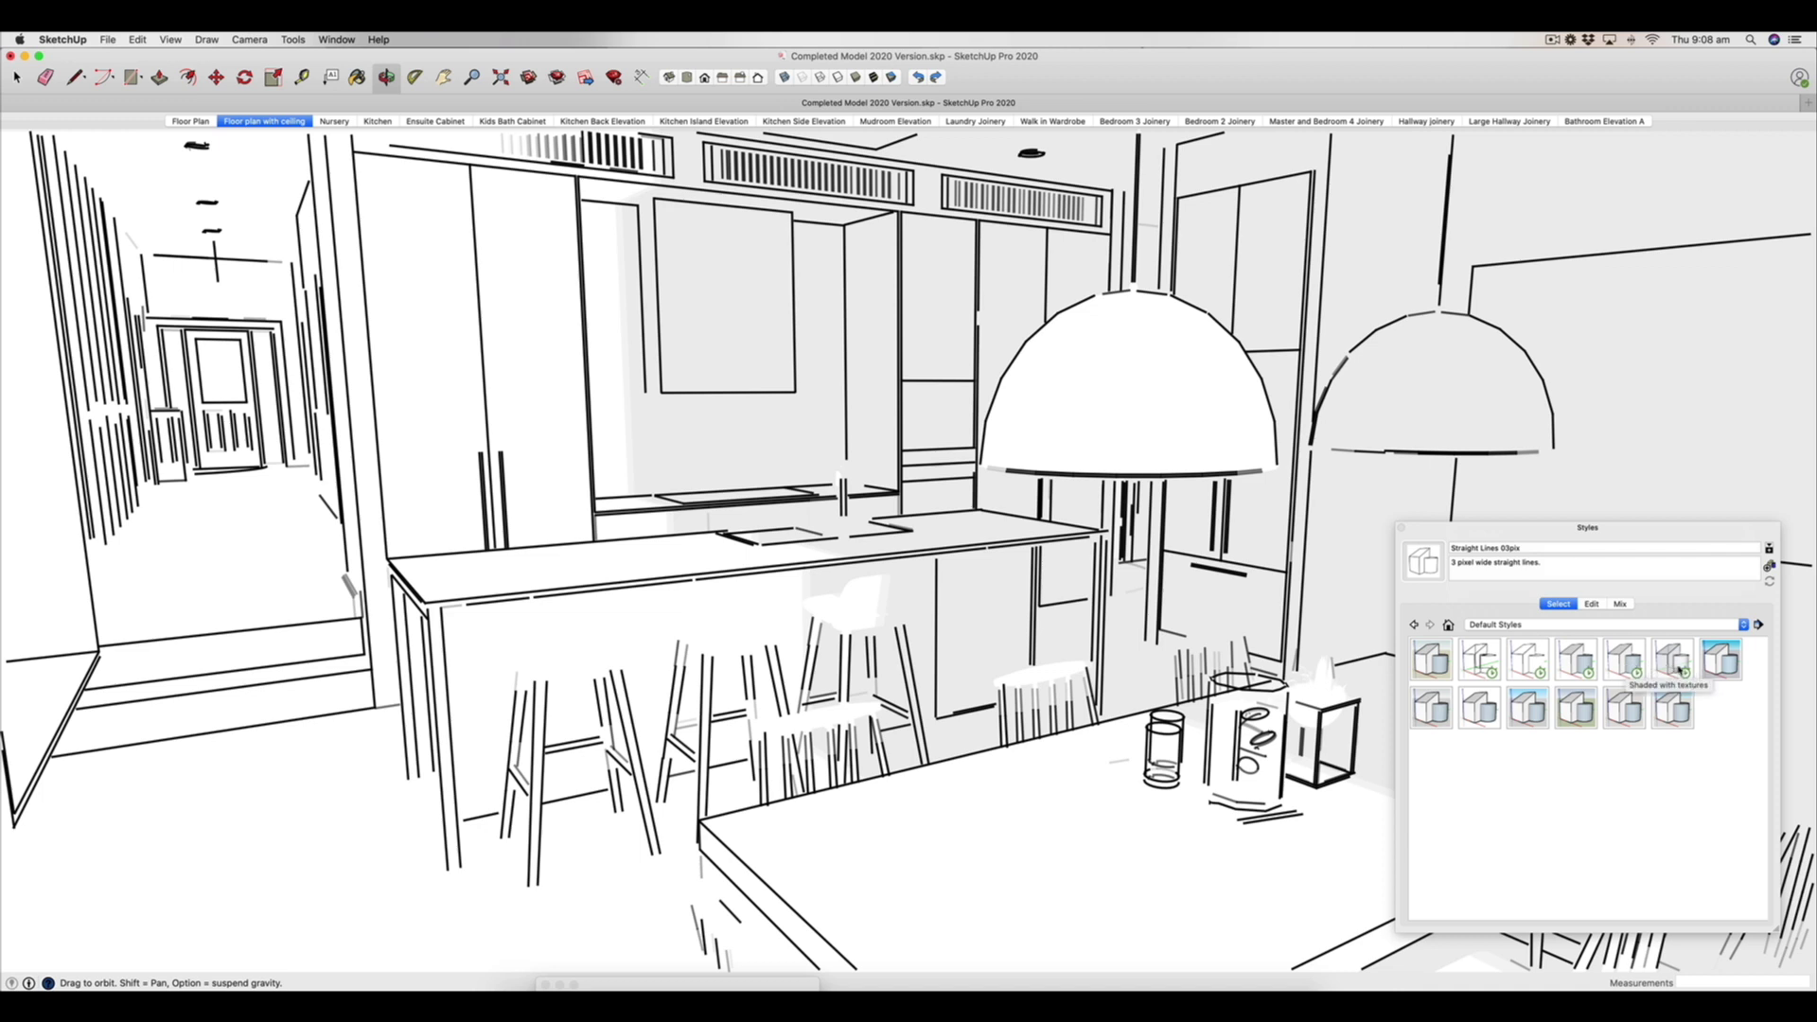
{"action": "left_click", "coordinate": [1626, 666]}
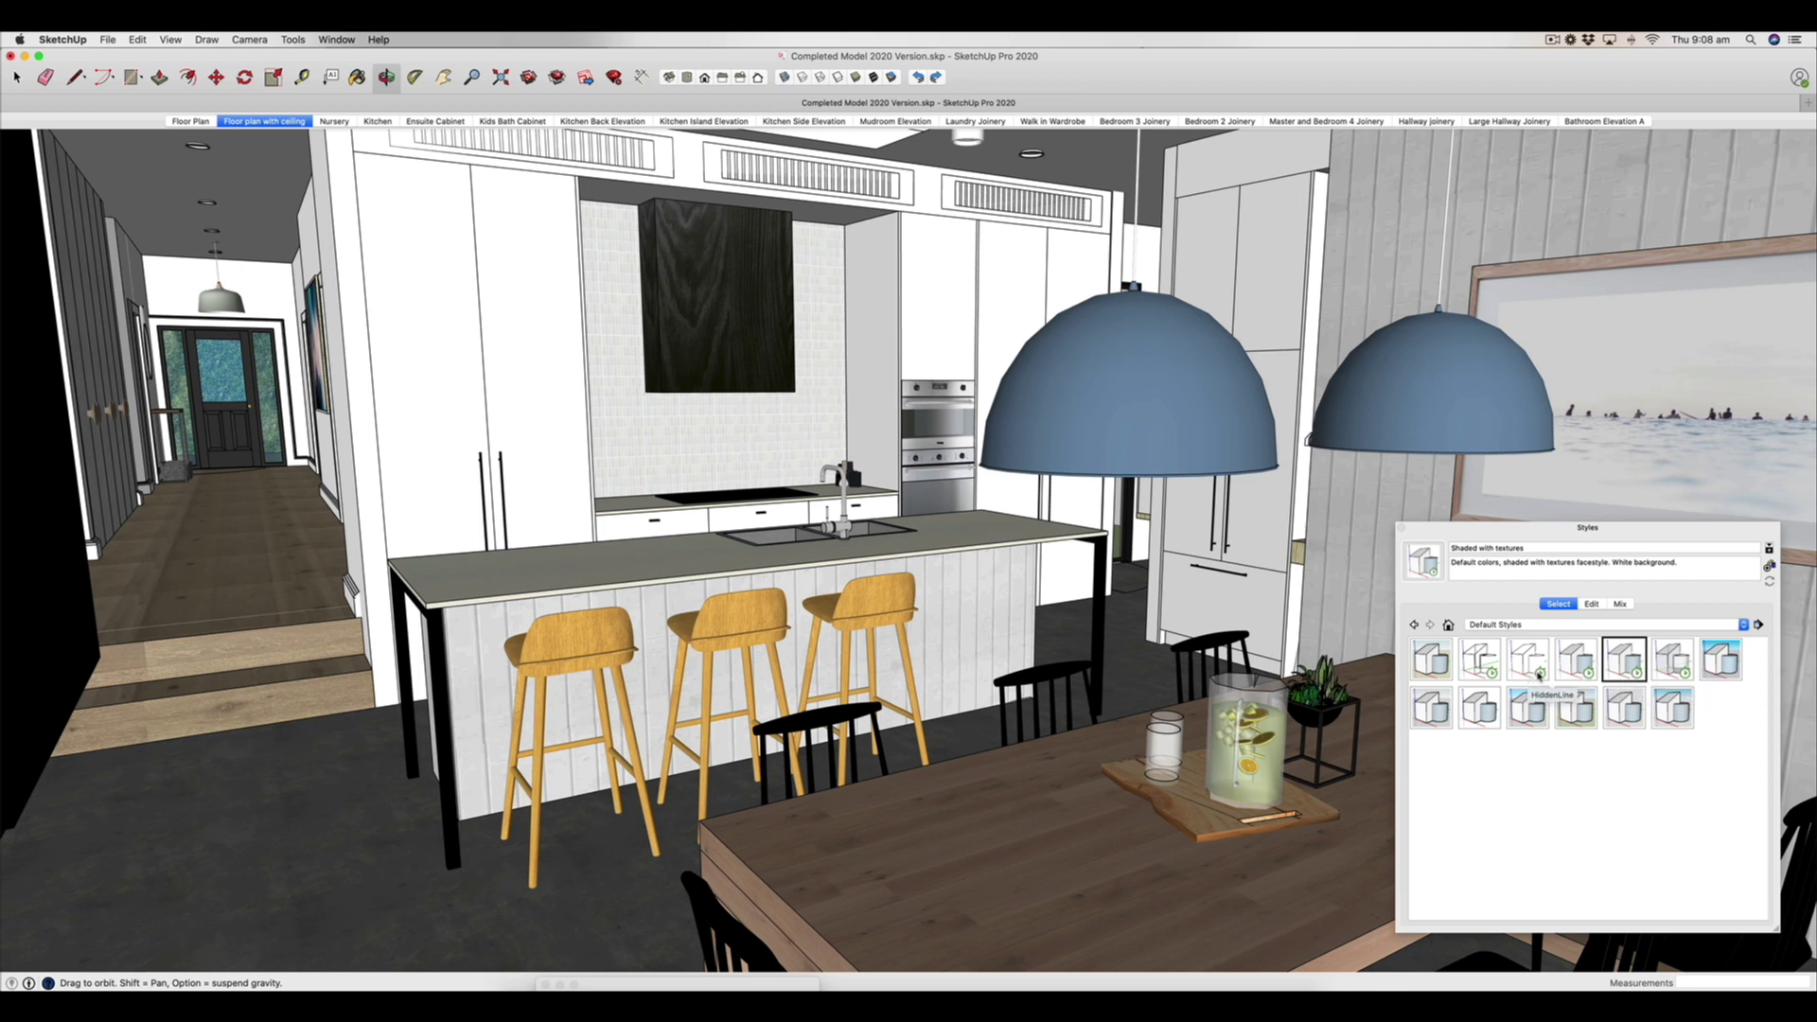
{"action": "left_click", "coordinate": [1510, 626]}
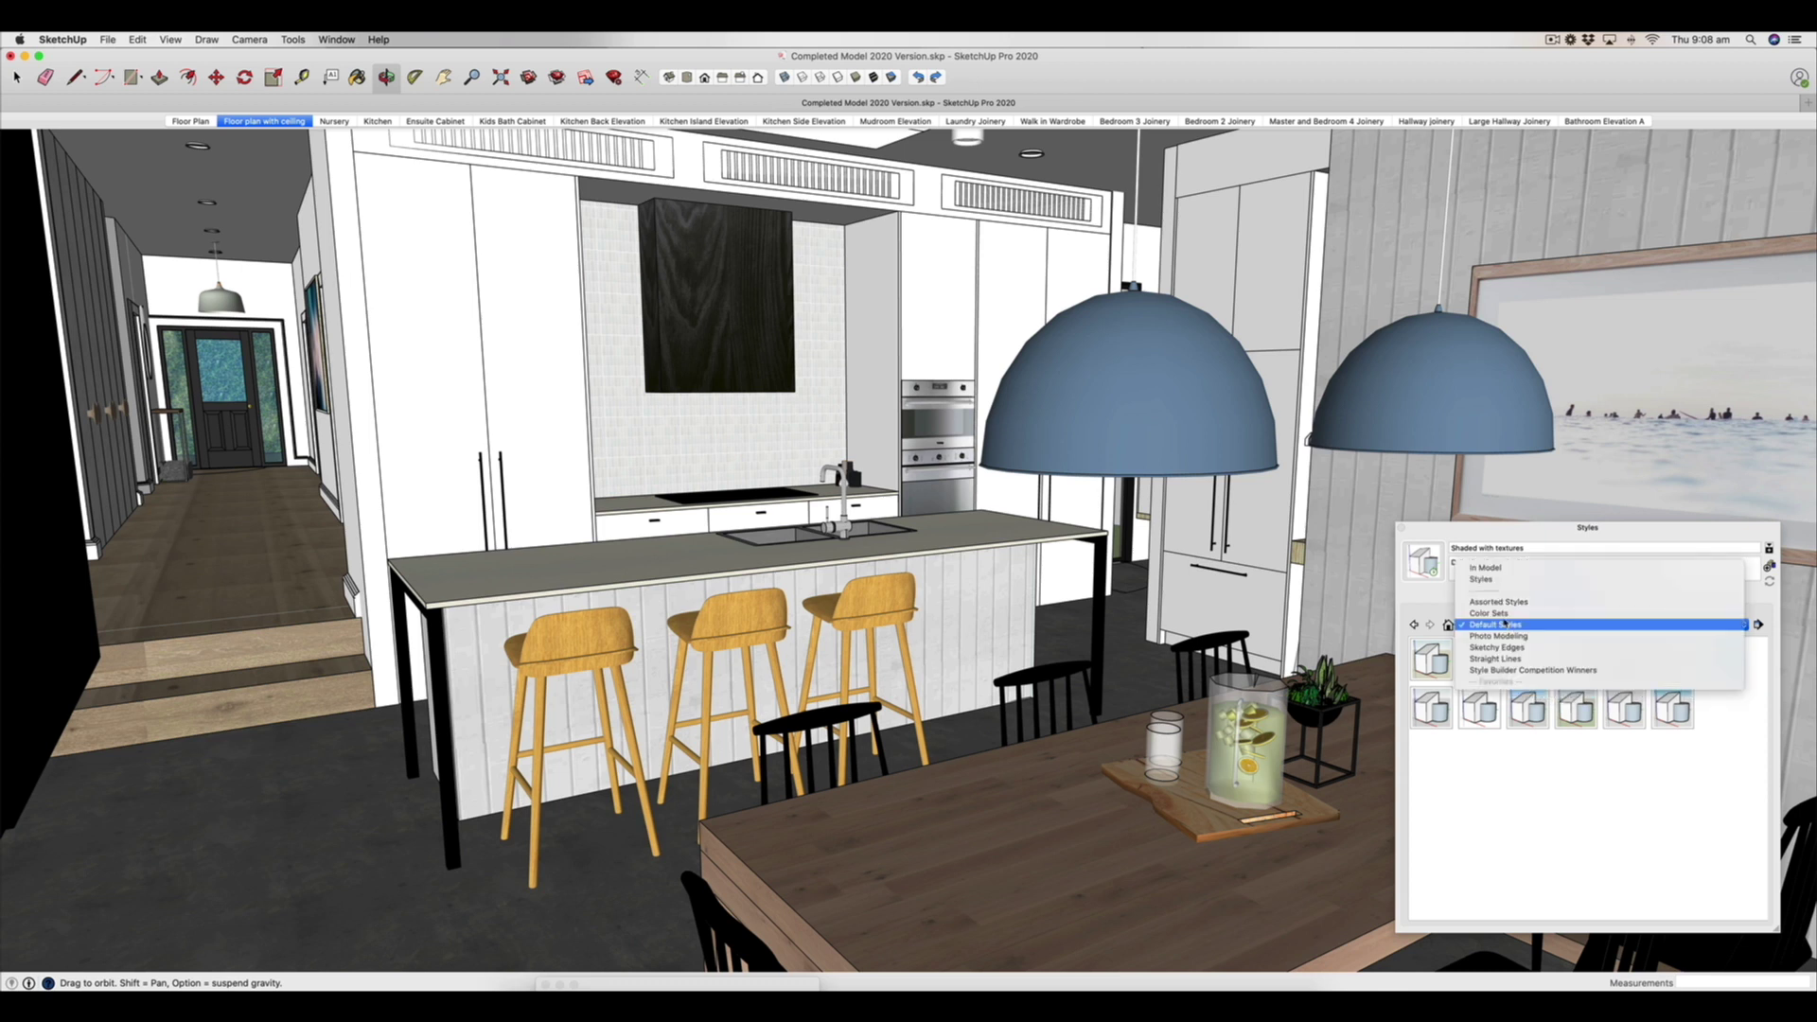
{"action": "left_click", "coordinate": [1505, 615]}
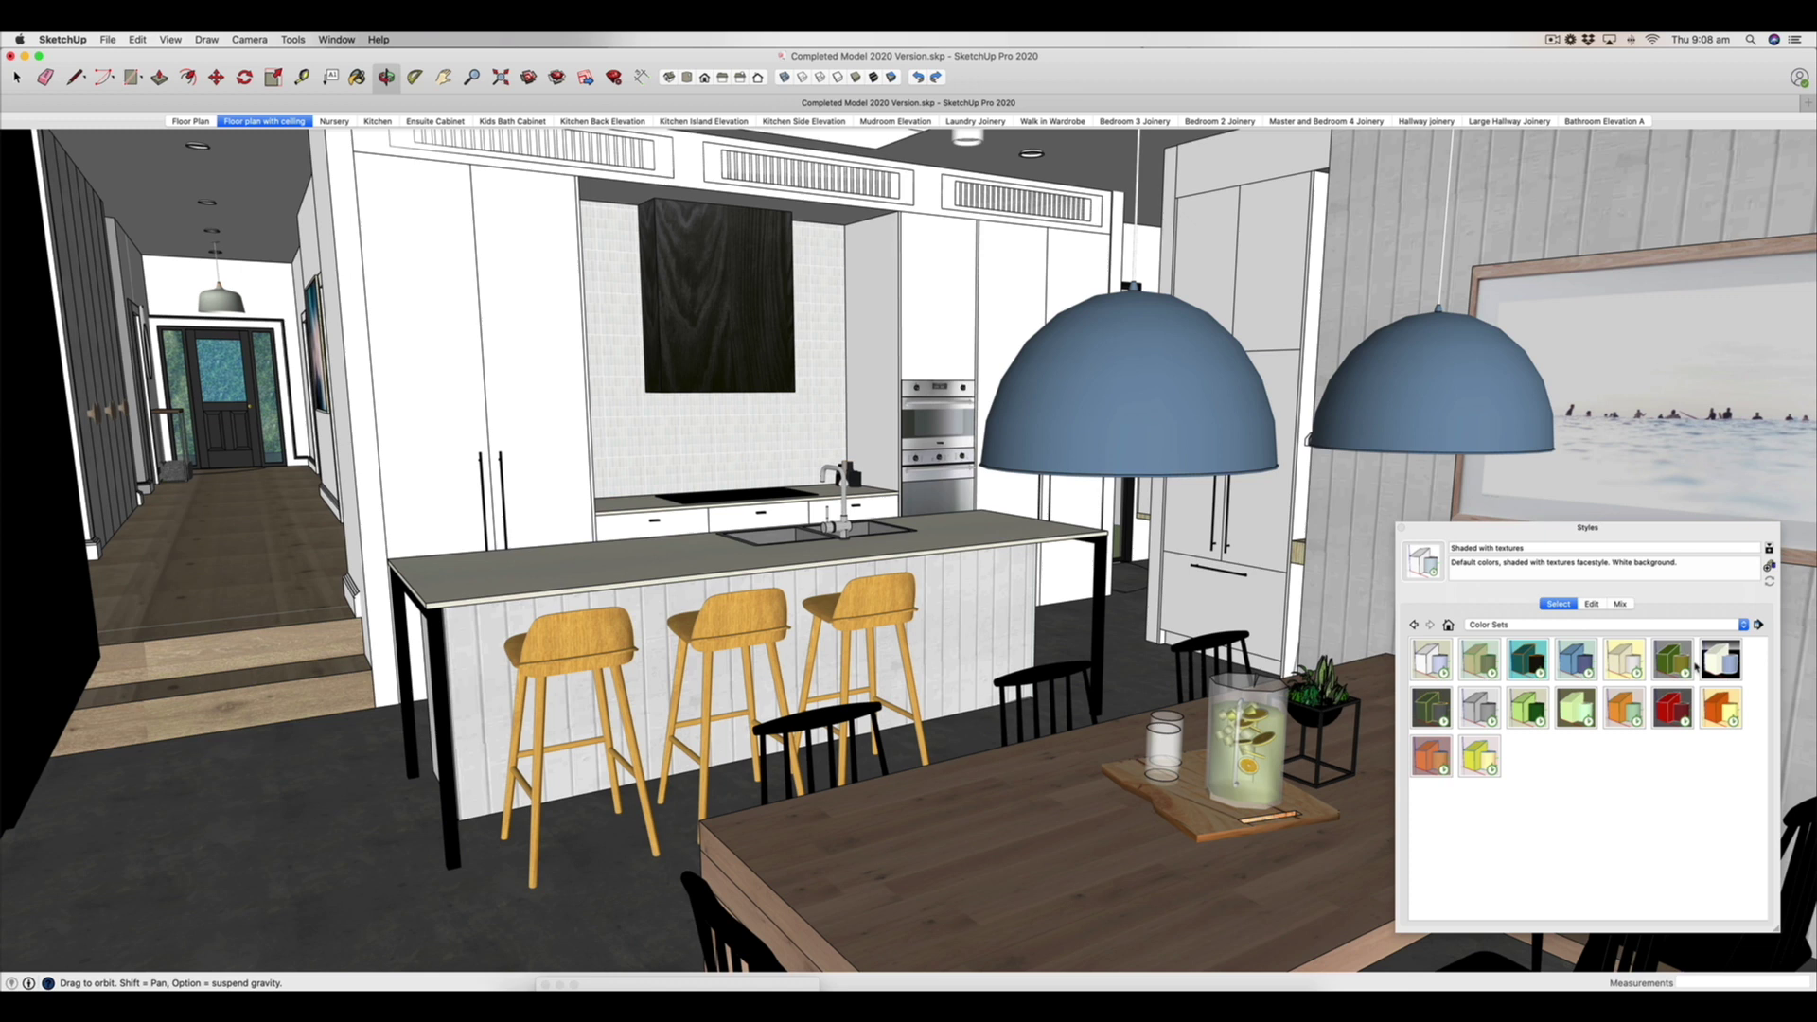
{"action": "left_click", "coordinate": [1513, 625]}
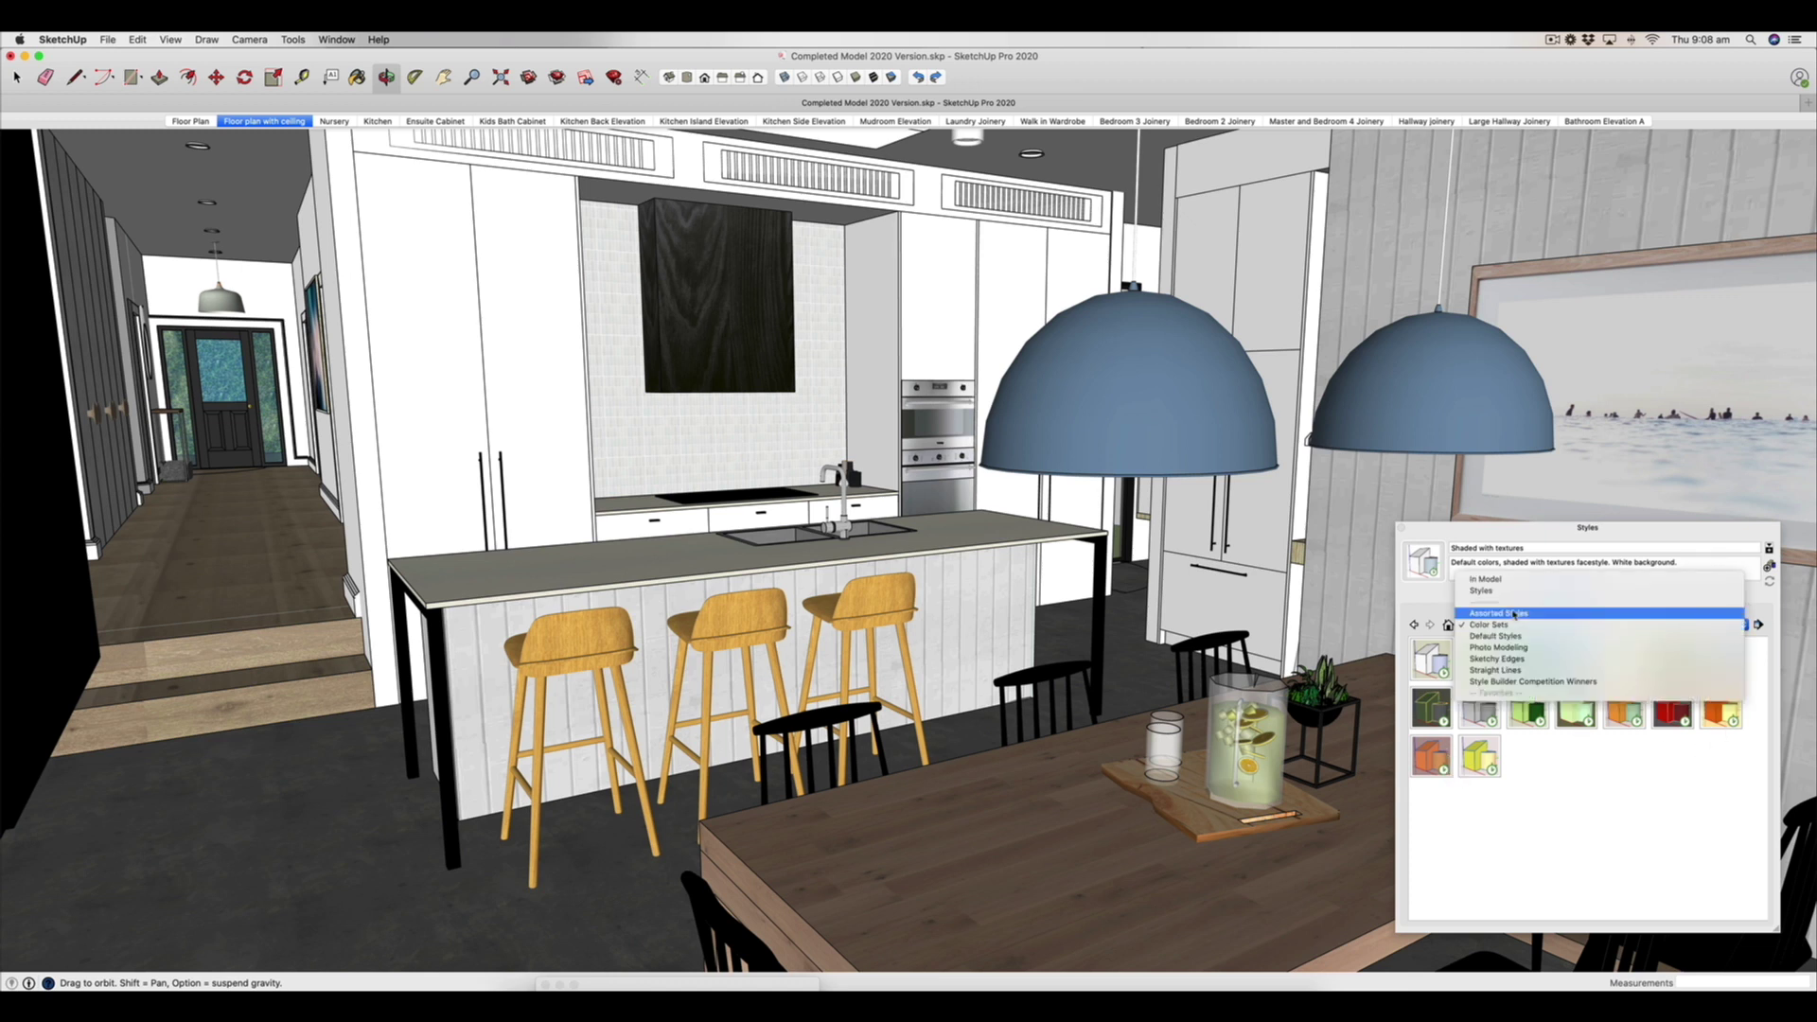
{"action": "left_click", "coordinate": [1514, 614]}
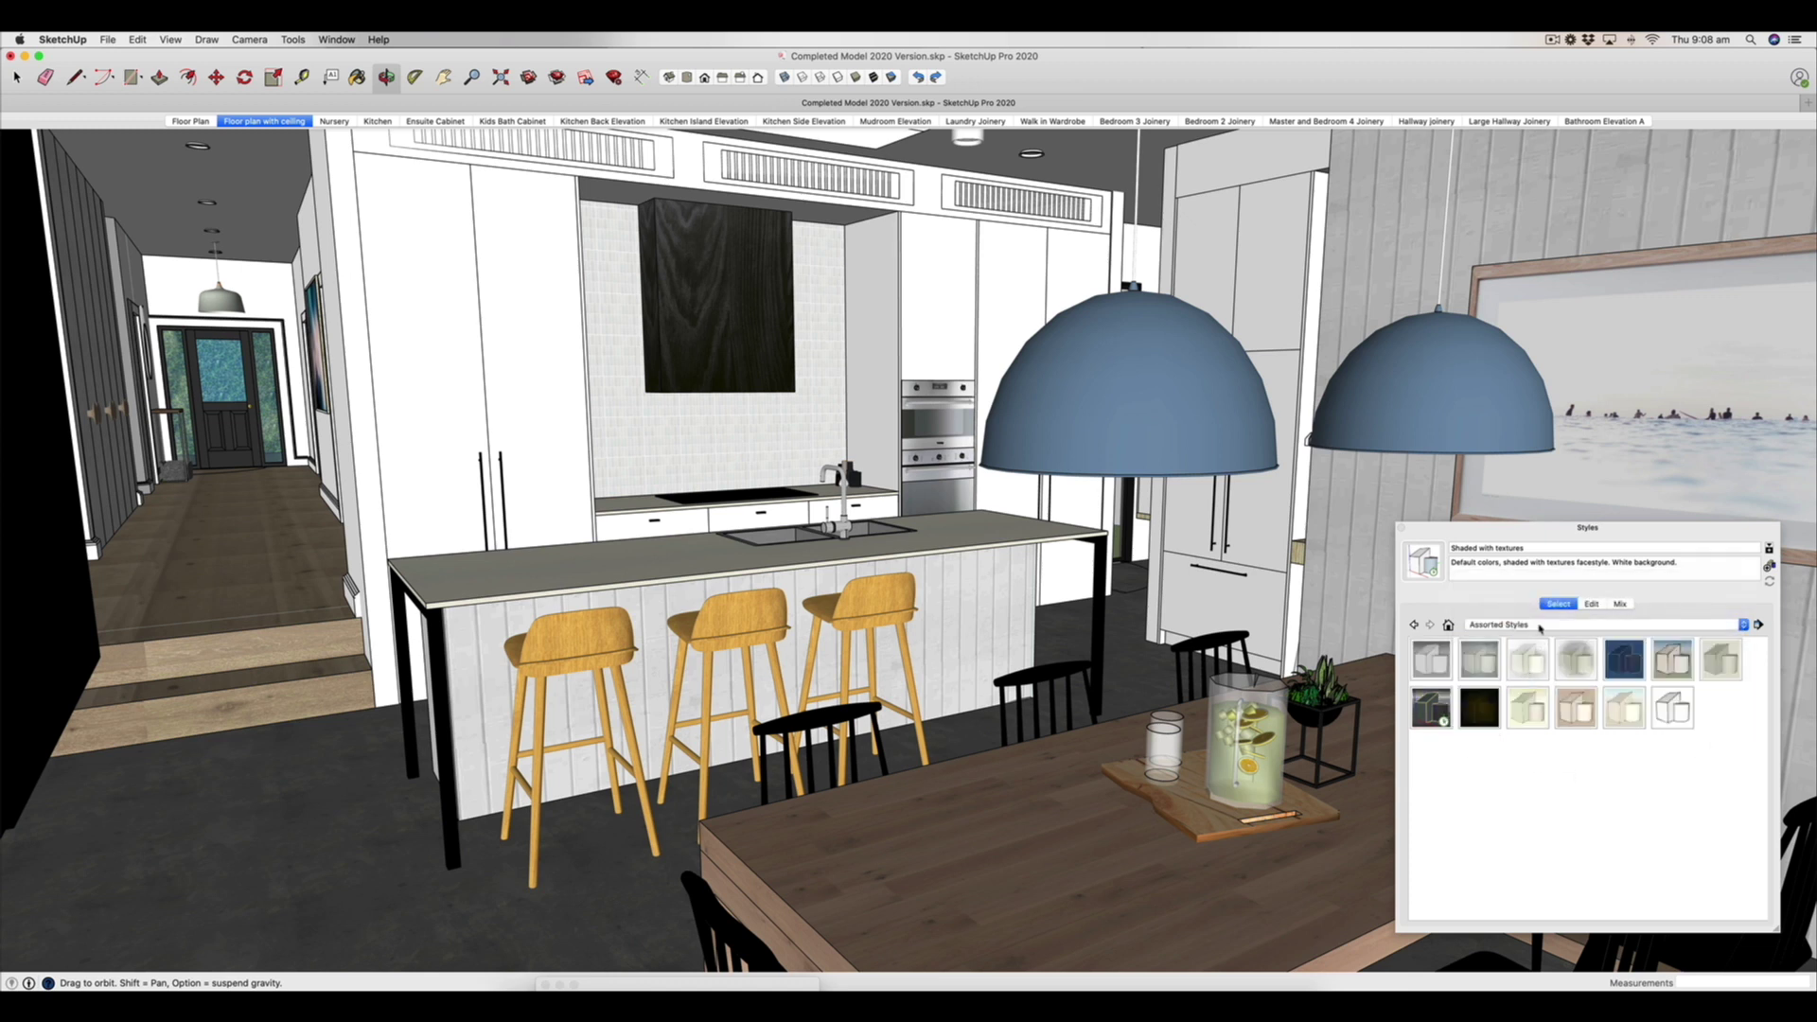
{"action": "left_click", "coordinate": [1507, 628]}
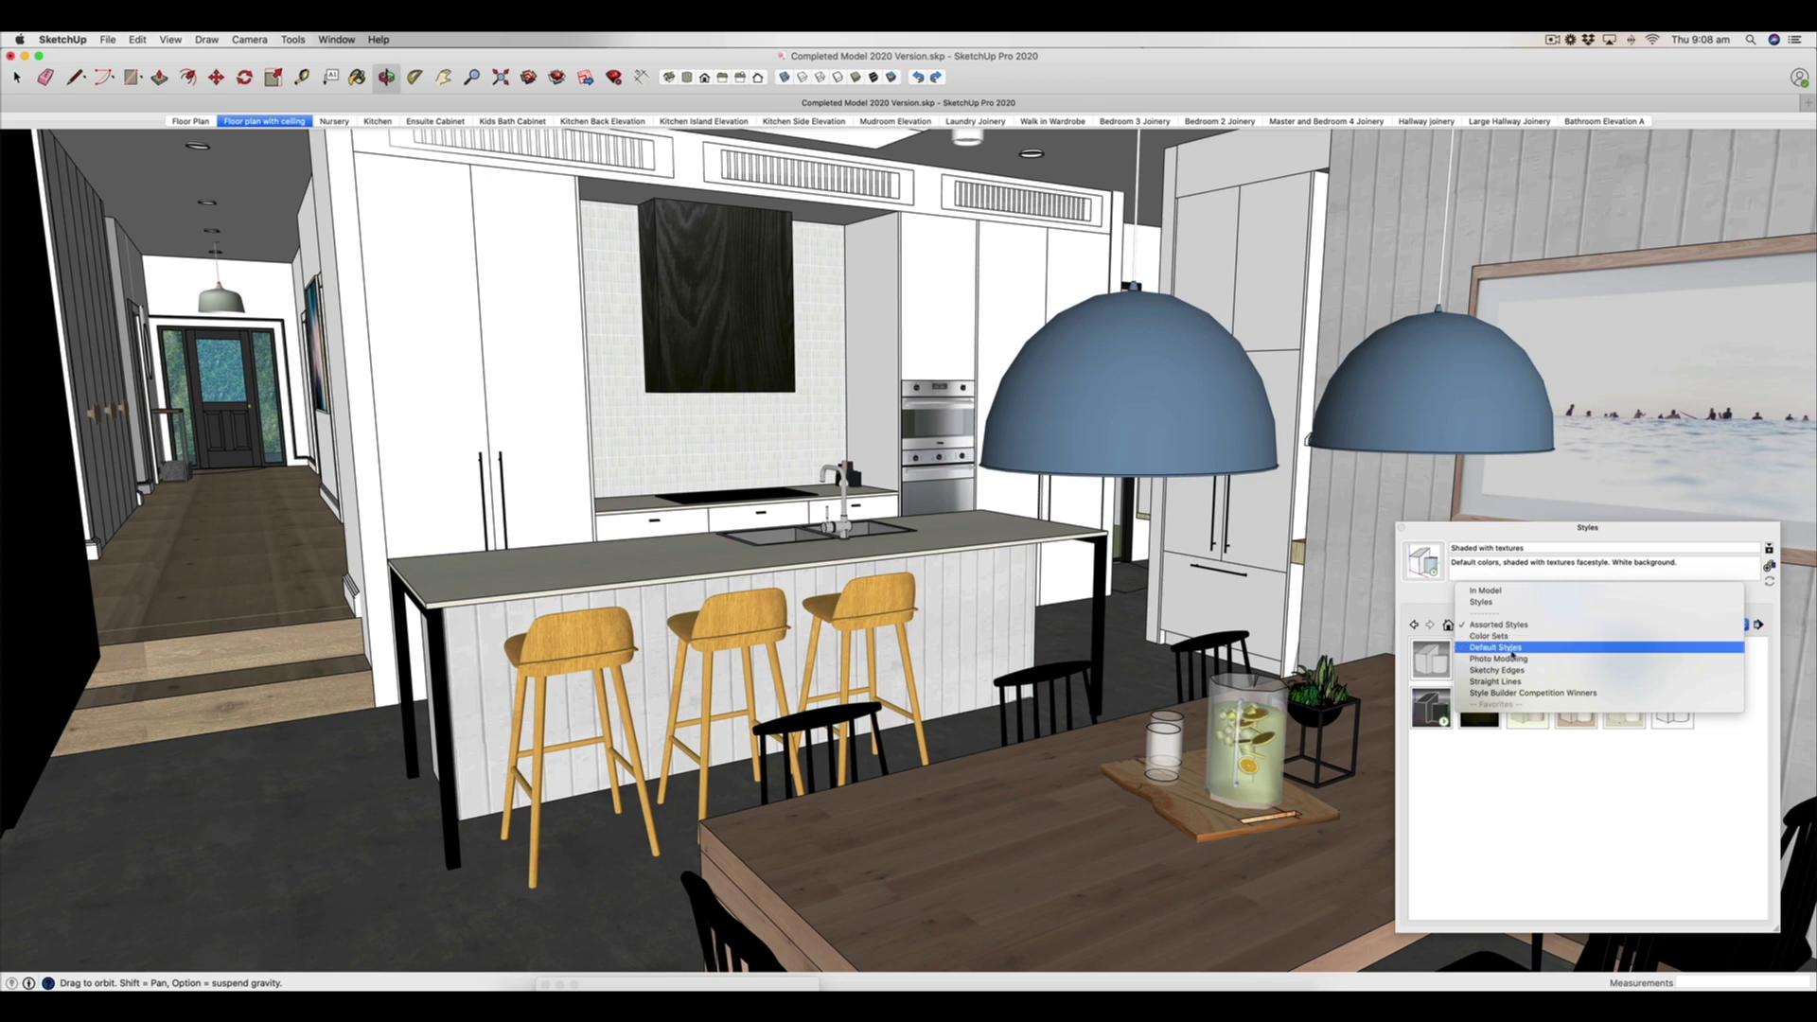
{"action": "left_click", "coordinate": [1509, 648]}
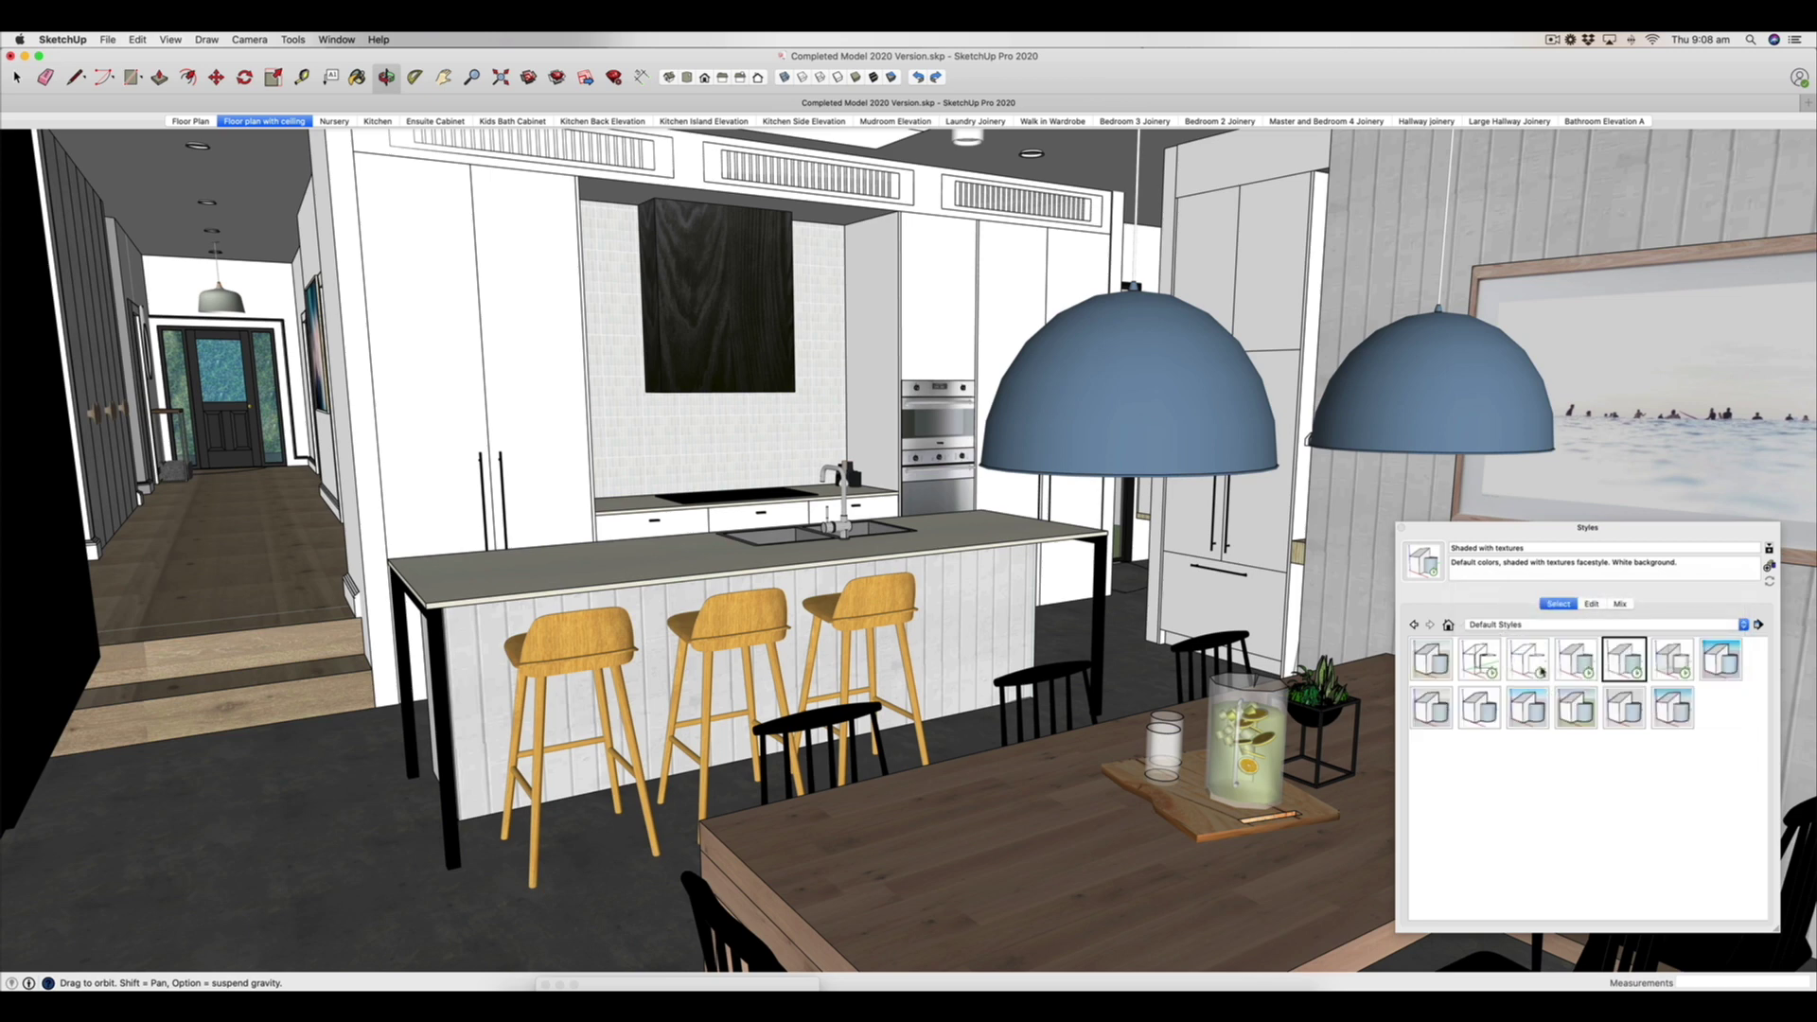
{"action": "left_click", "coordinate": [1540, 672]}
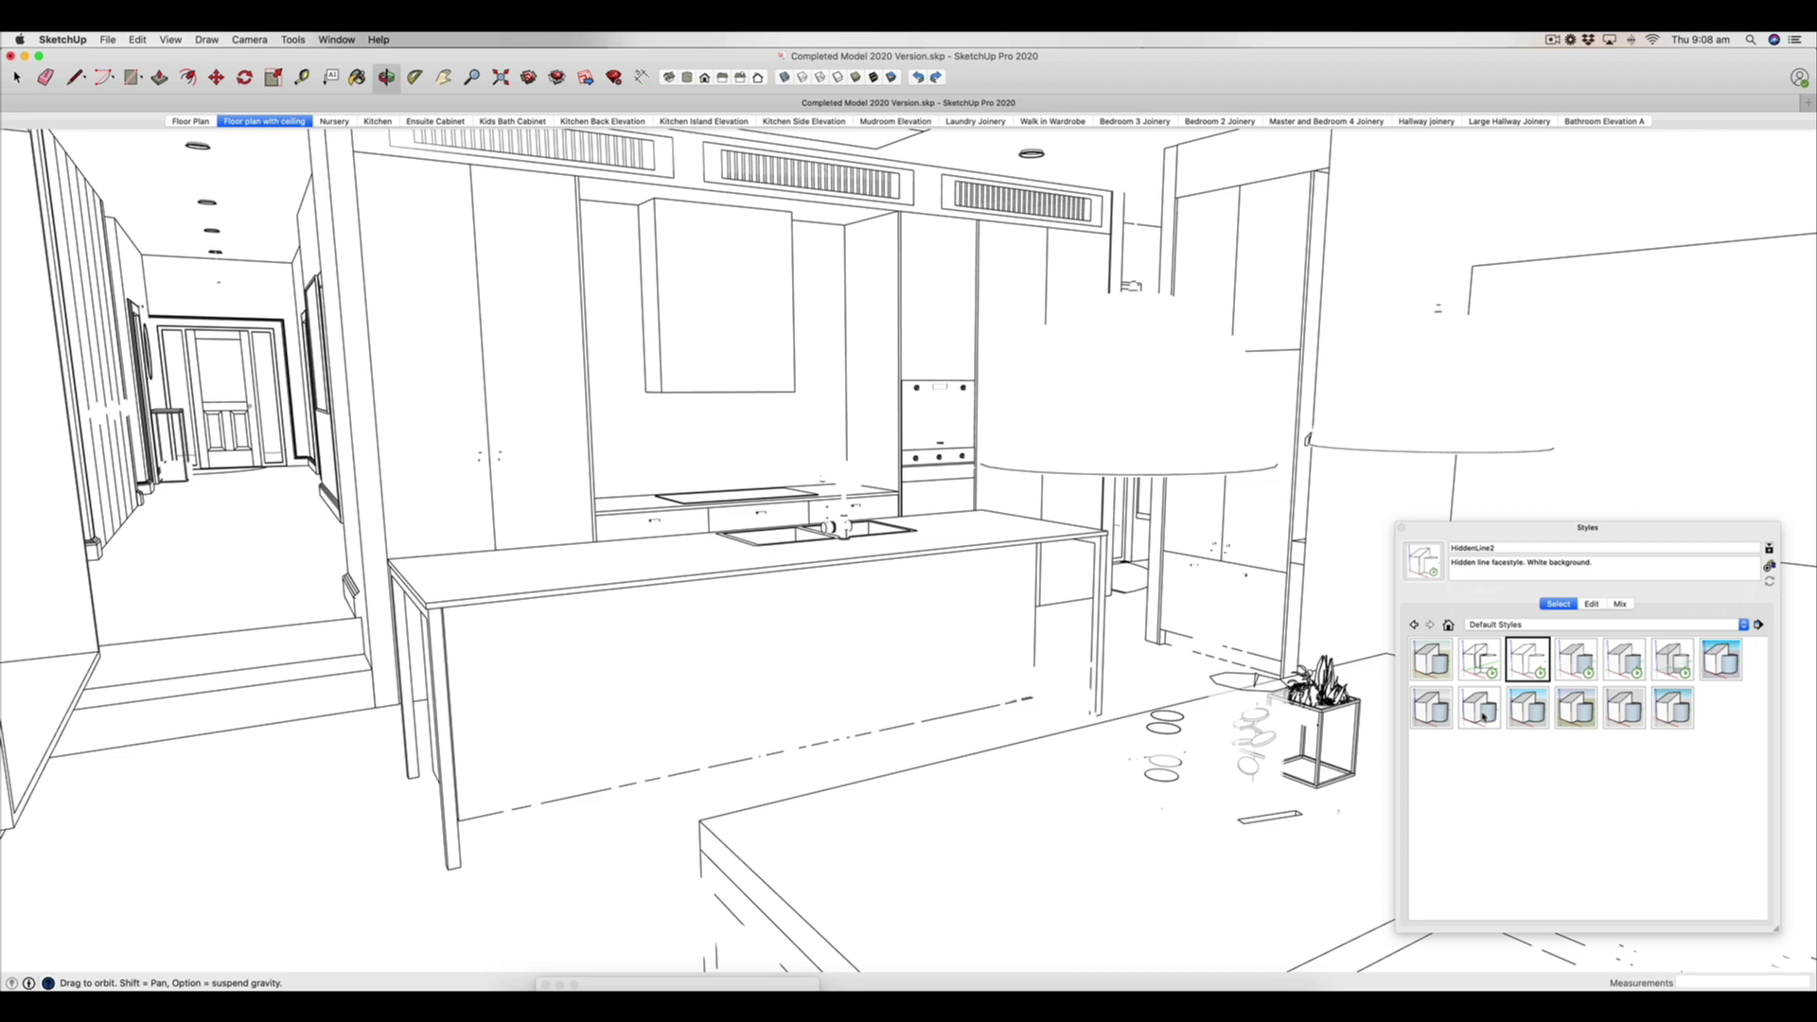
{"action": "left_click", "coordinate": [1483, 715]}
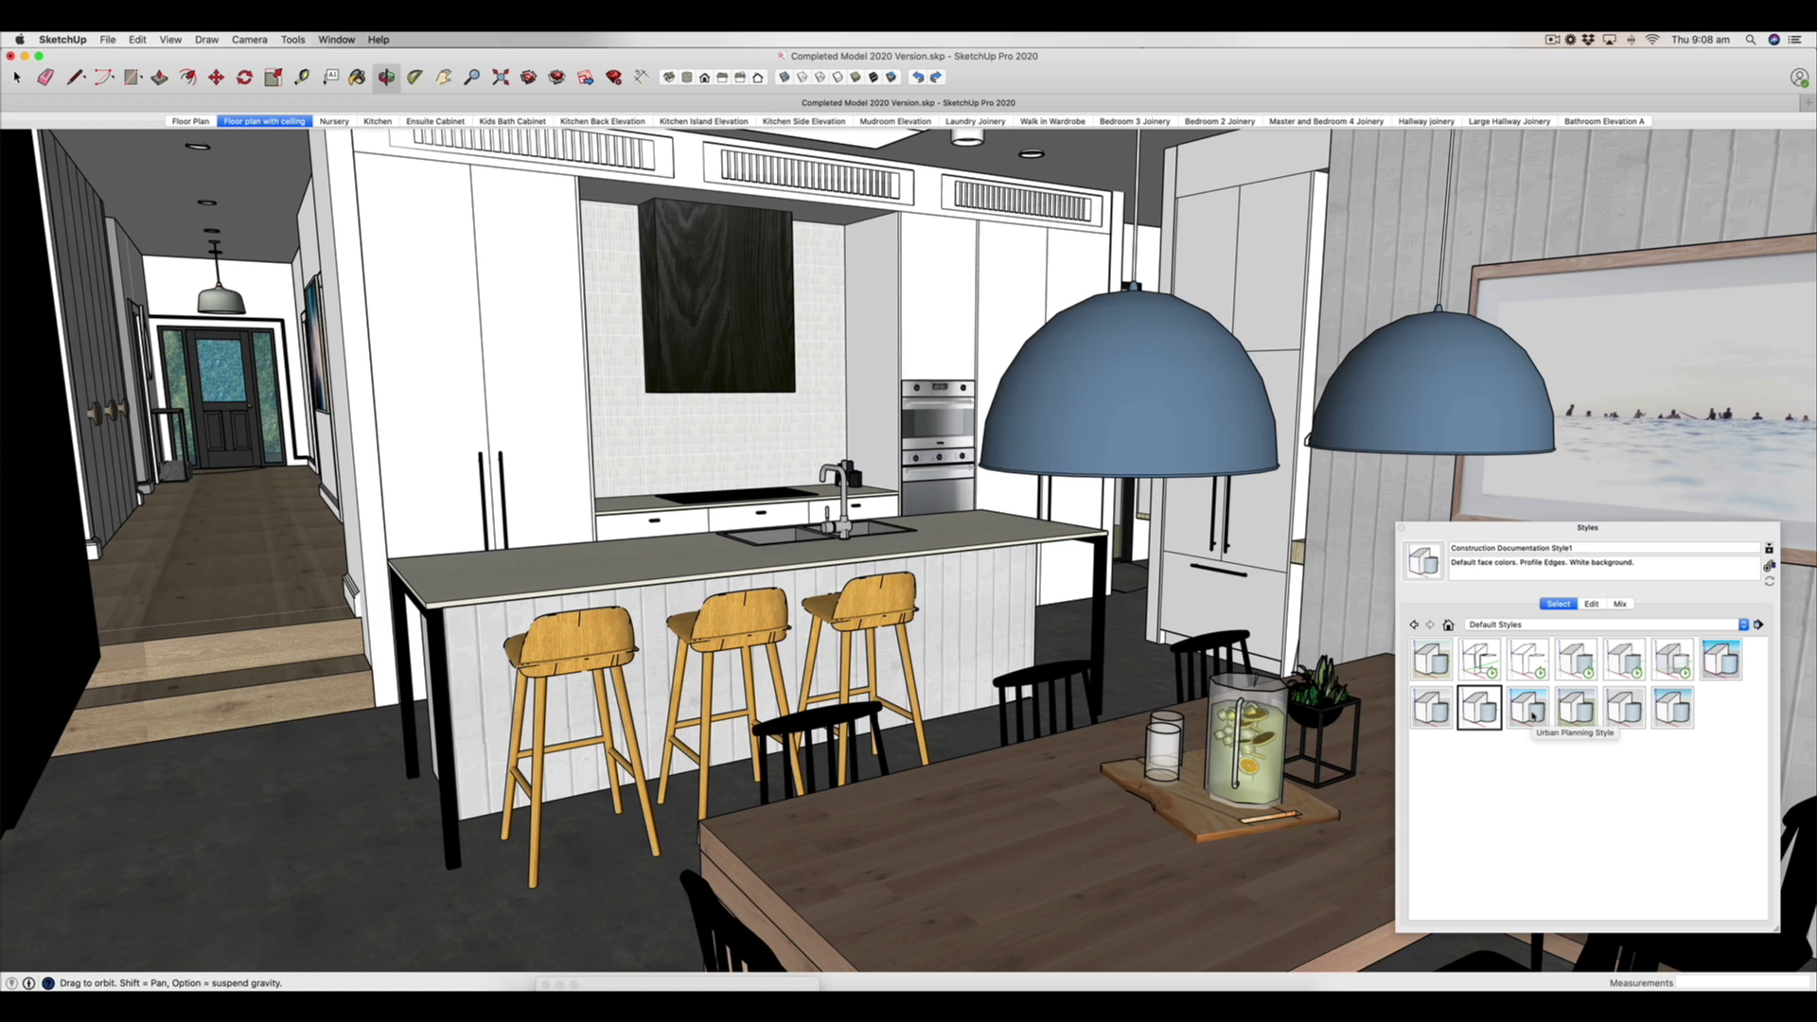
{"action": "left_click", "coordinate": [1534, 715]}
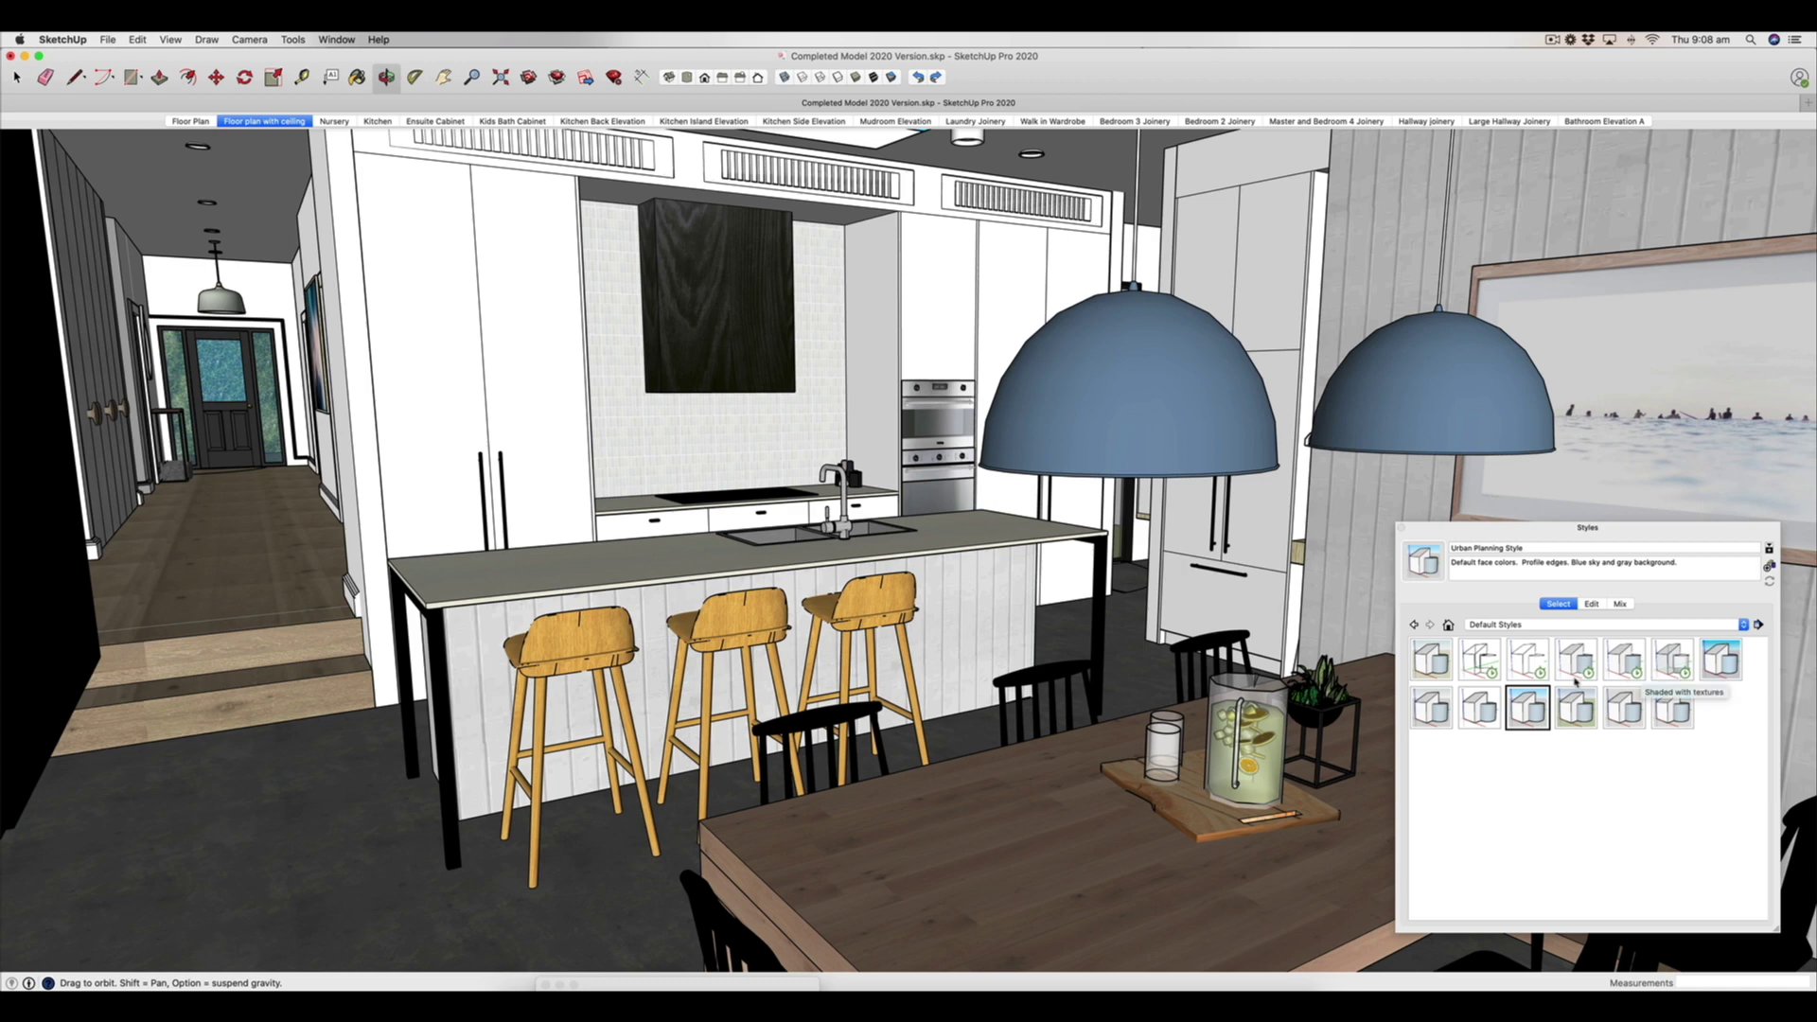
{"action": "left_click", "coordinate": [1635, 670]}
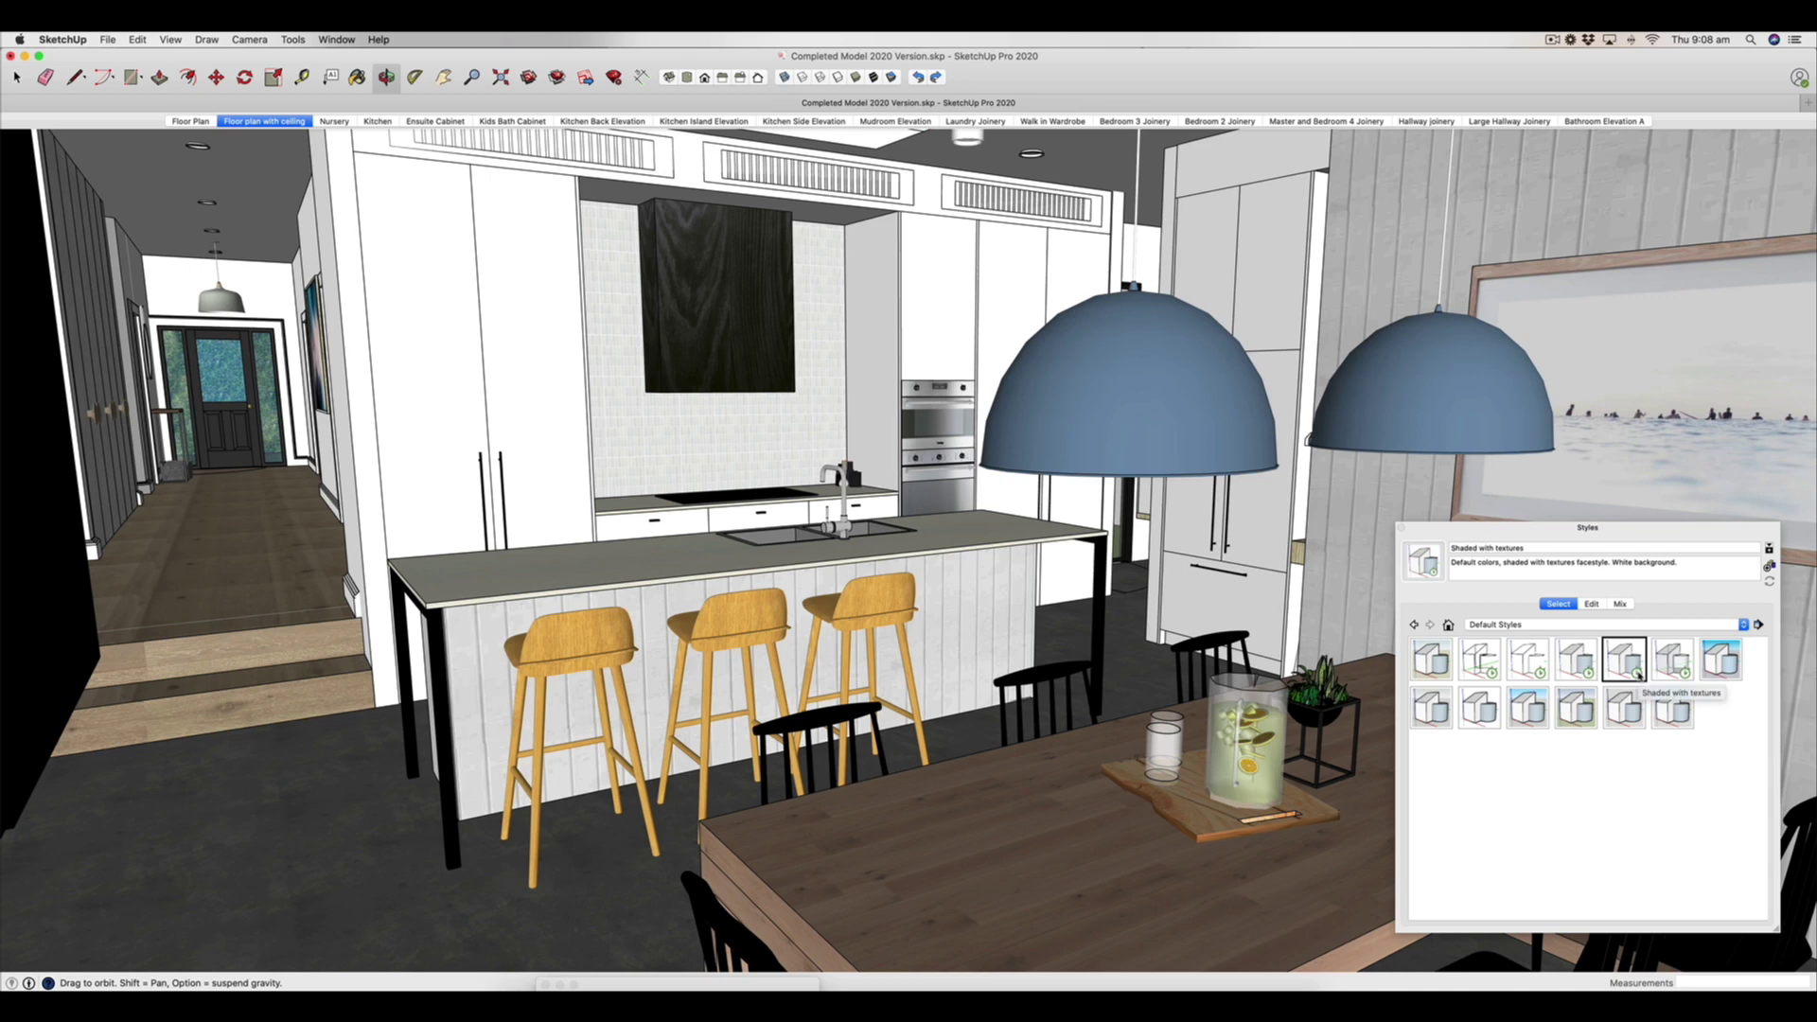
{"action": "left_click", "coordinate": [1536, 672]}
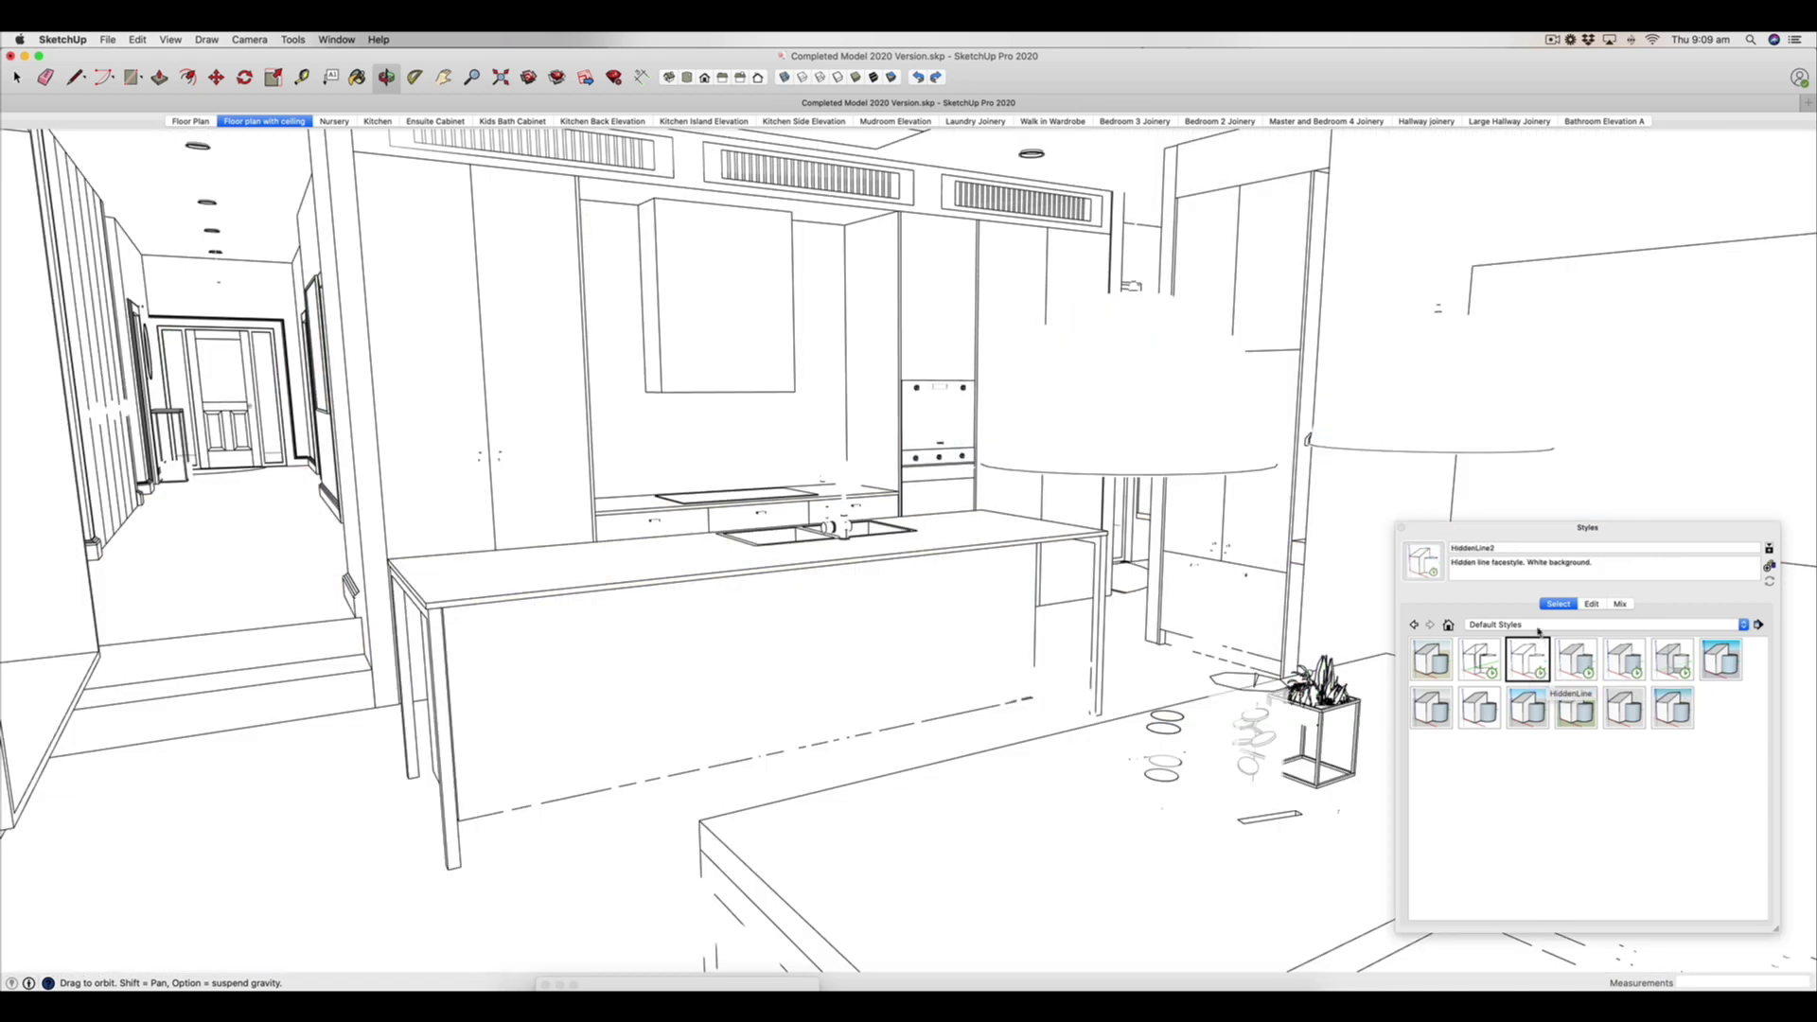
{"action": "left_click", "coordinate": [1624, 663]}
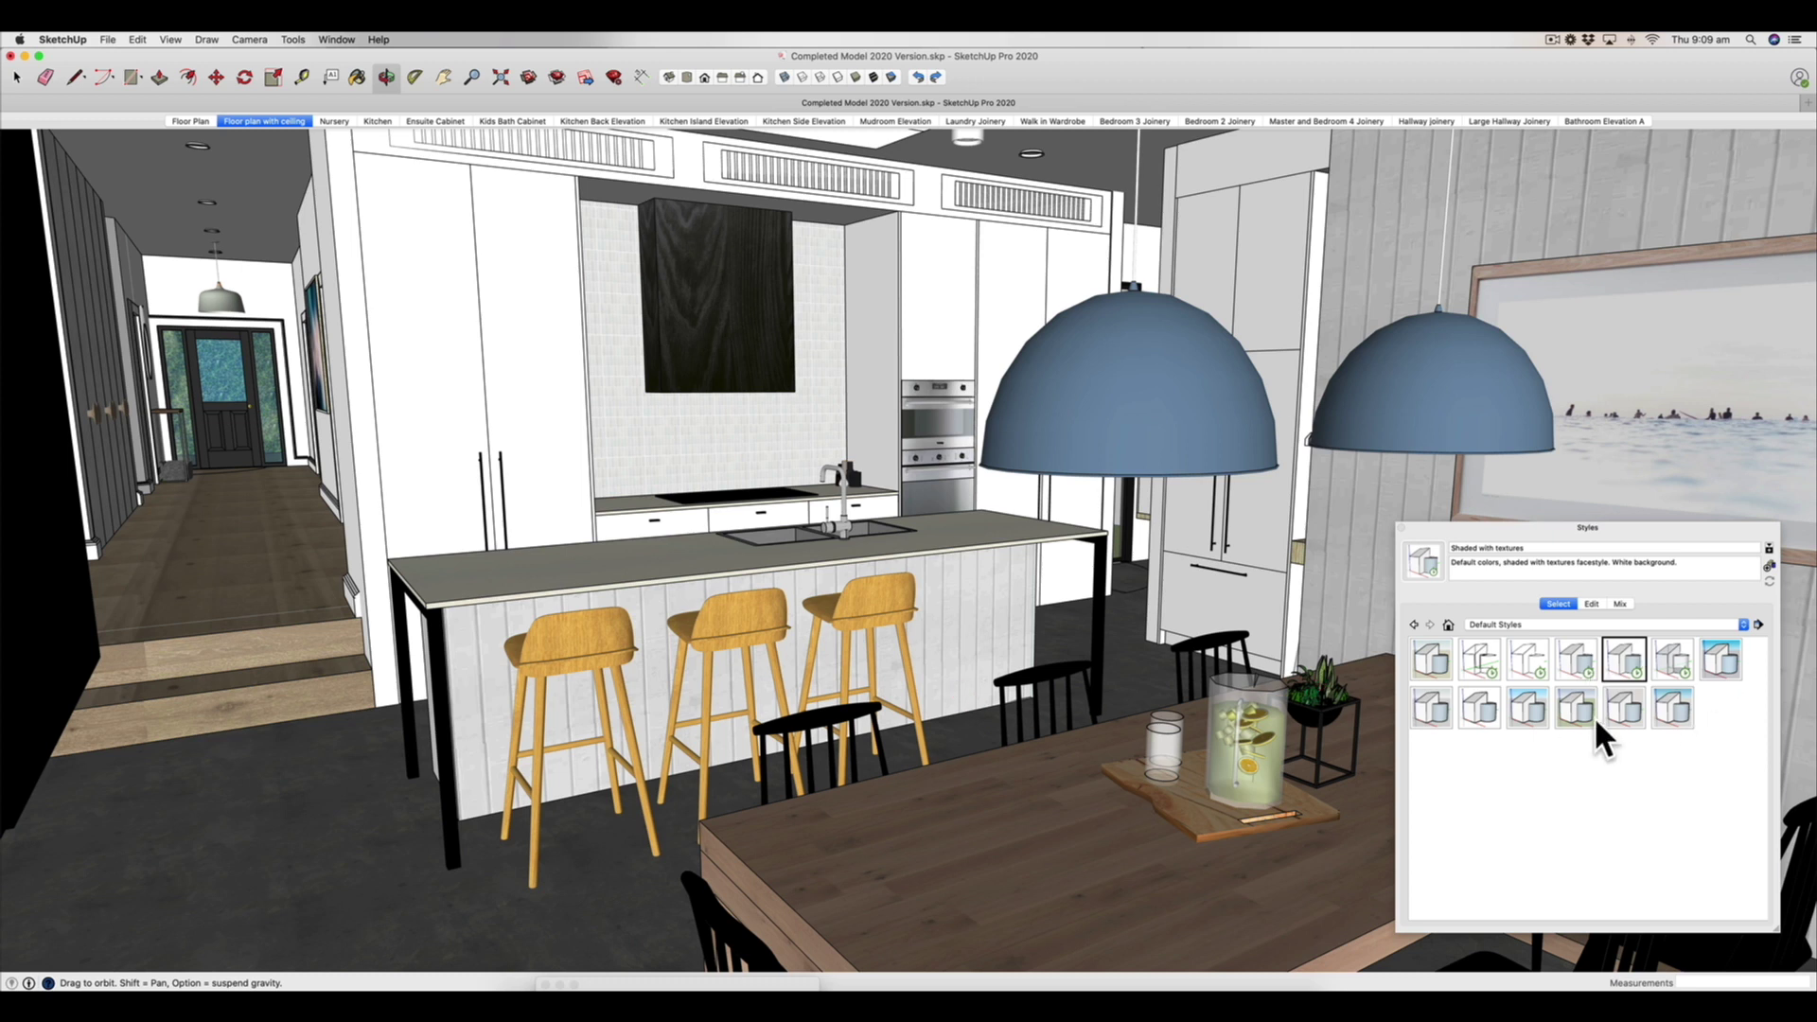
Apply the Pencil on Graph Paper style from Style Builder Competition Winners
{"action": "left_click", "coordinate": [1534, 627]}
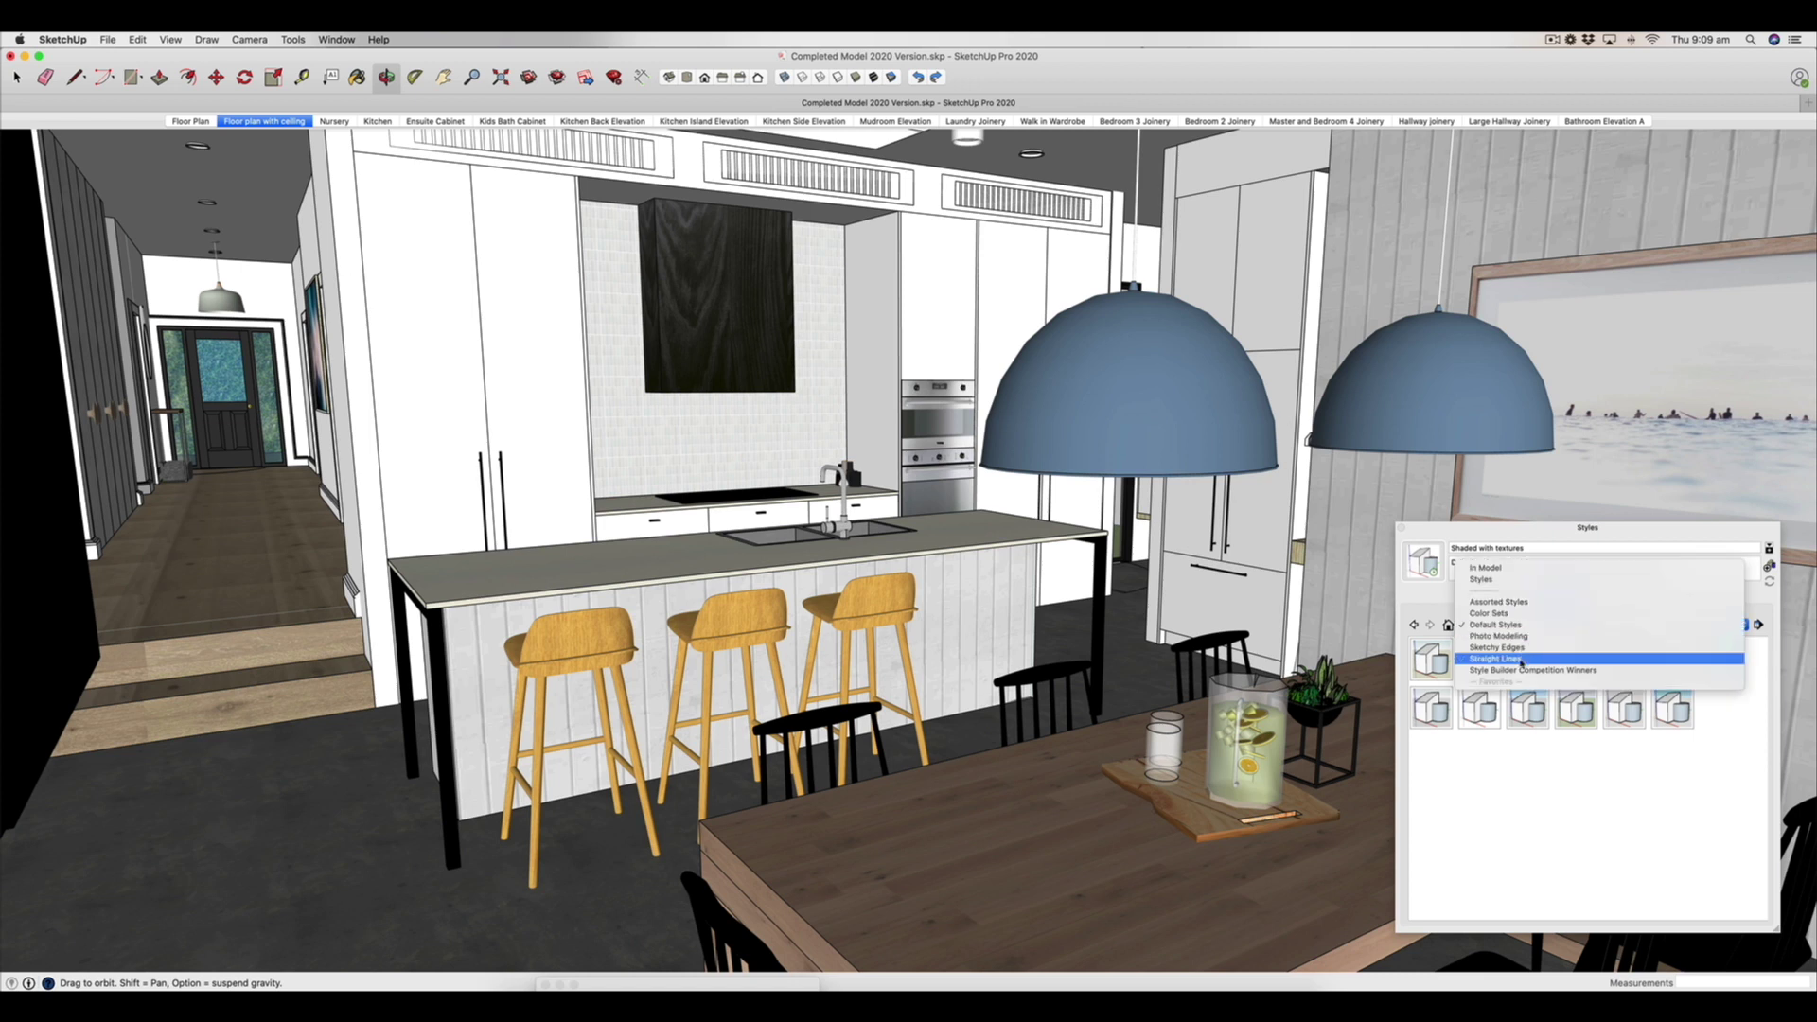
{"action": "left_click", "coordinate": [1520, 670]}
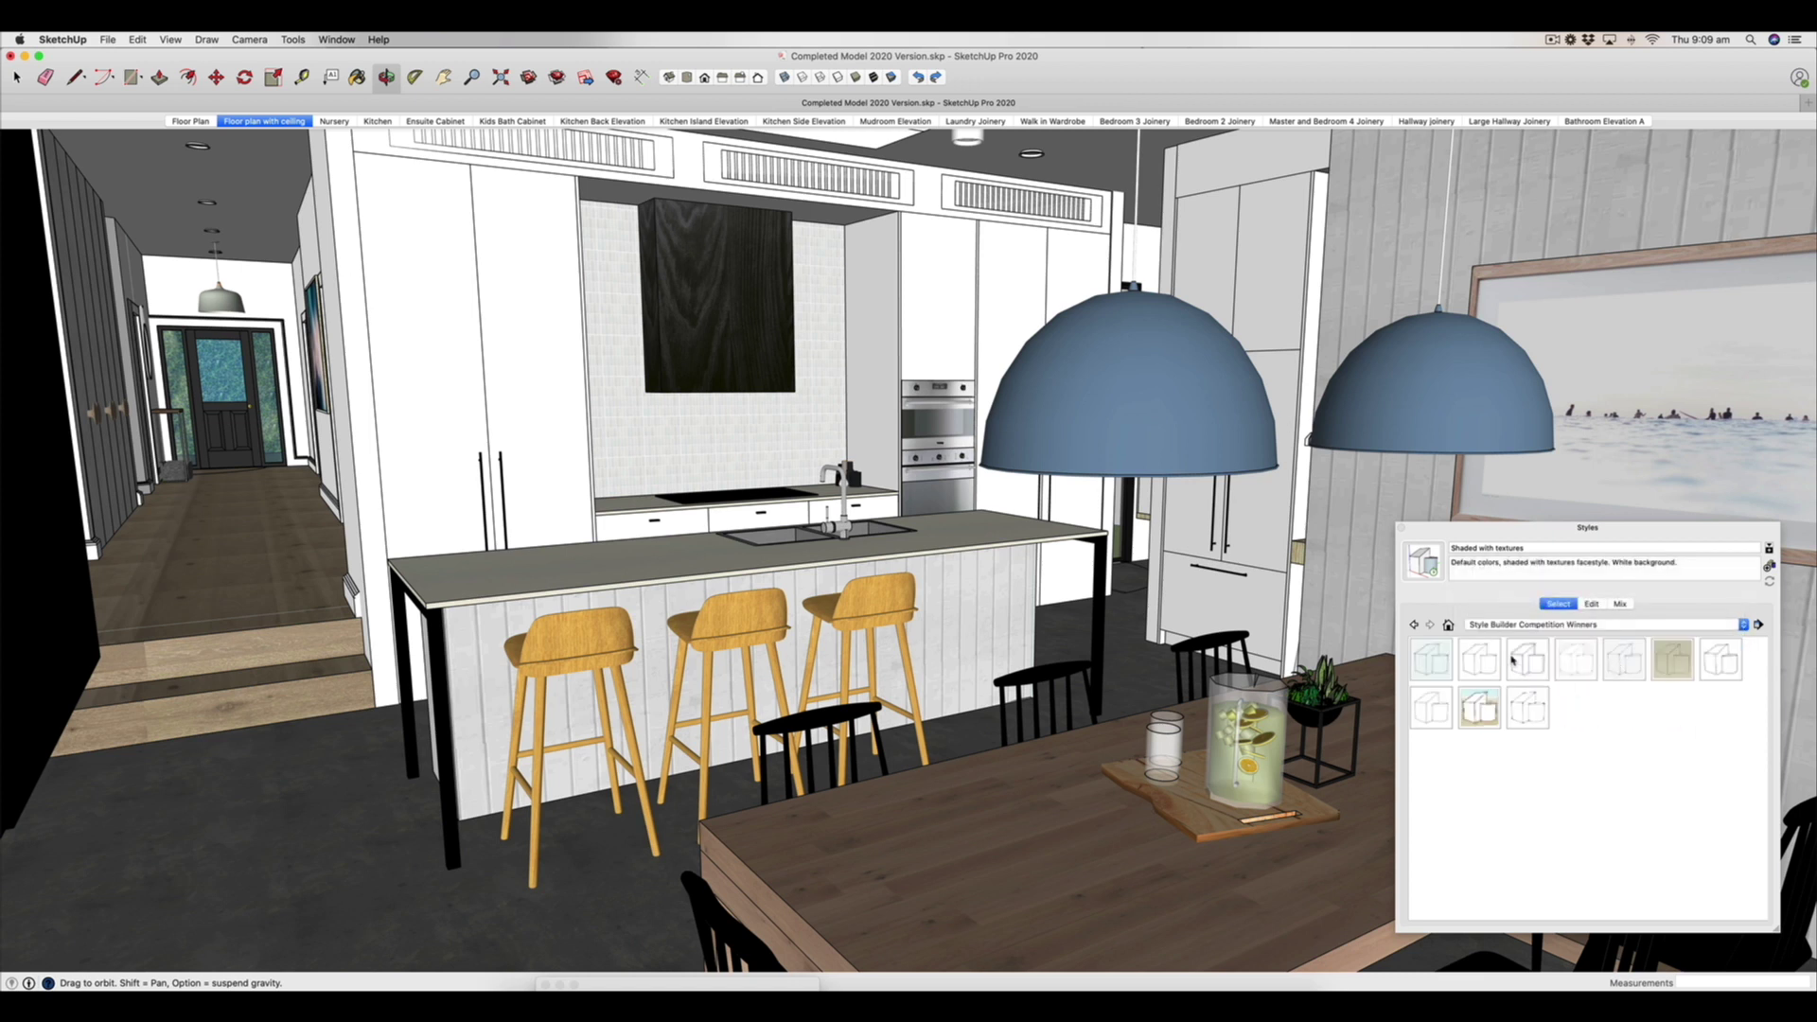
{"action": "left_click", "coordinate": [1621, 662]}
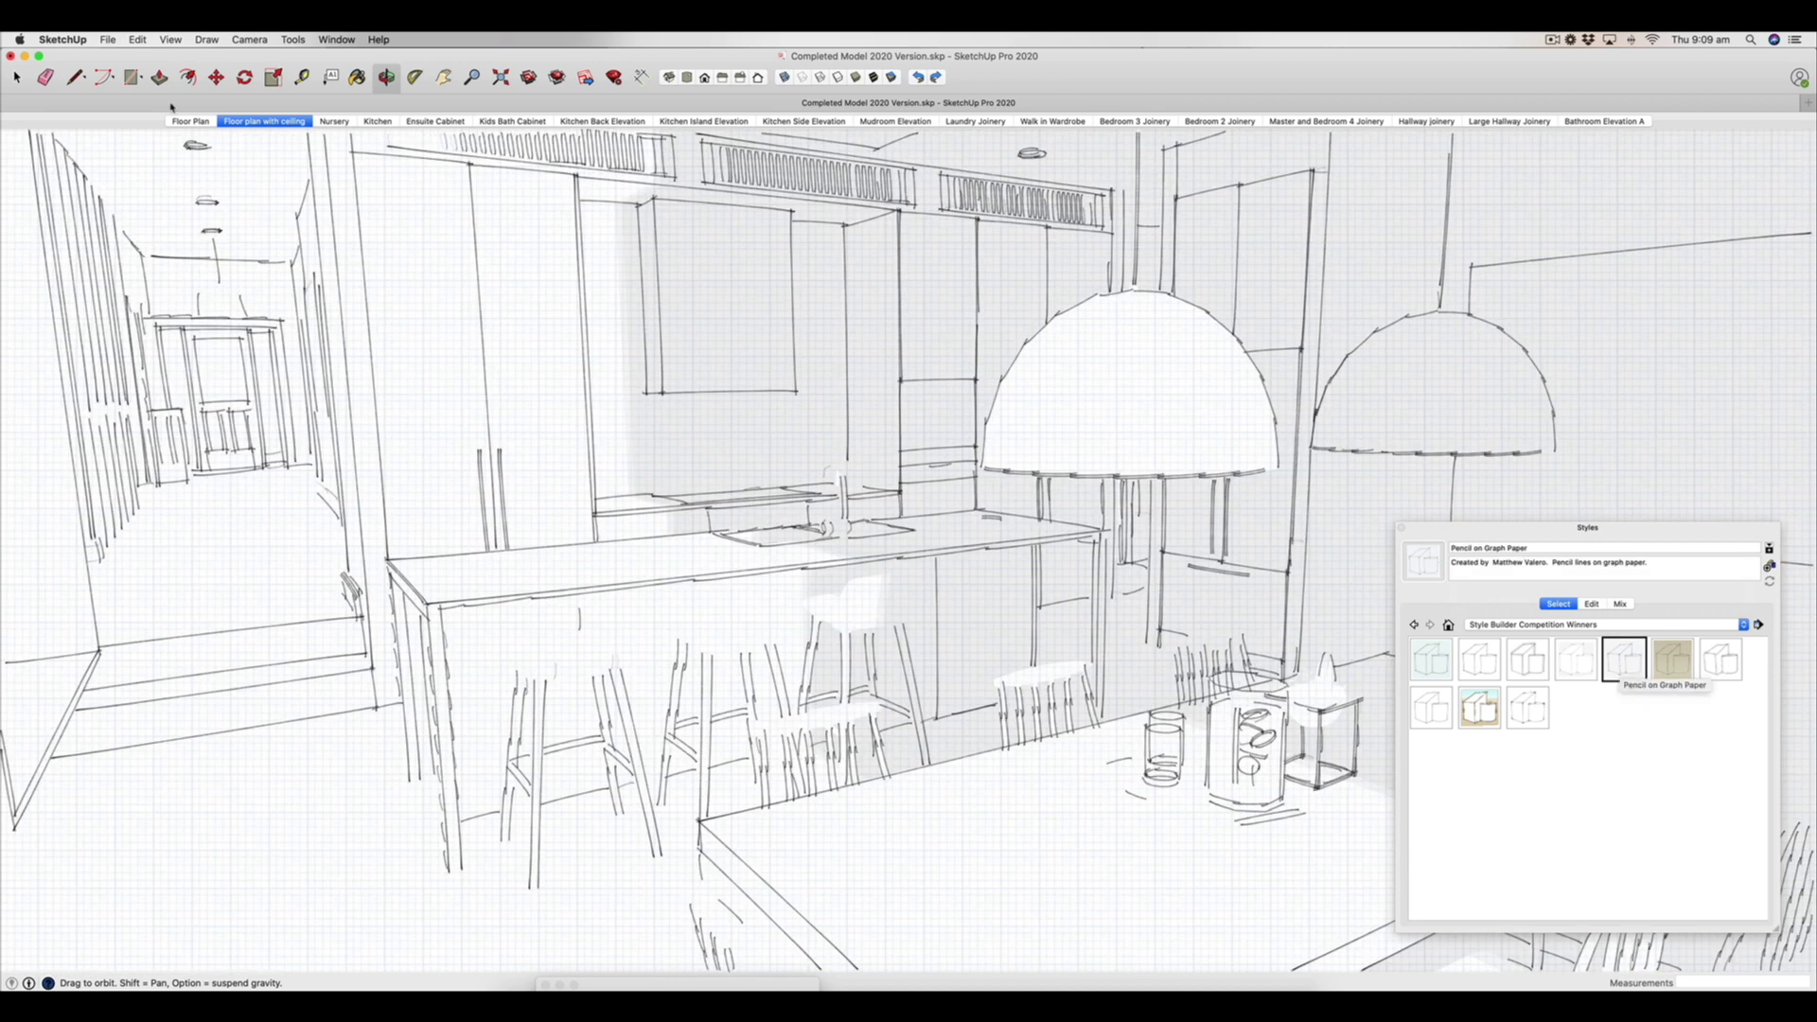
Open the Scenes panel from the Window menu
{"action": "left_click", "coordinate": [256, 41]}
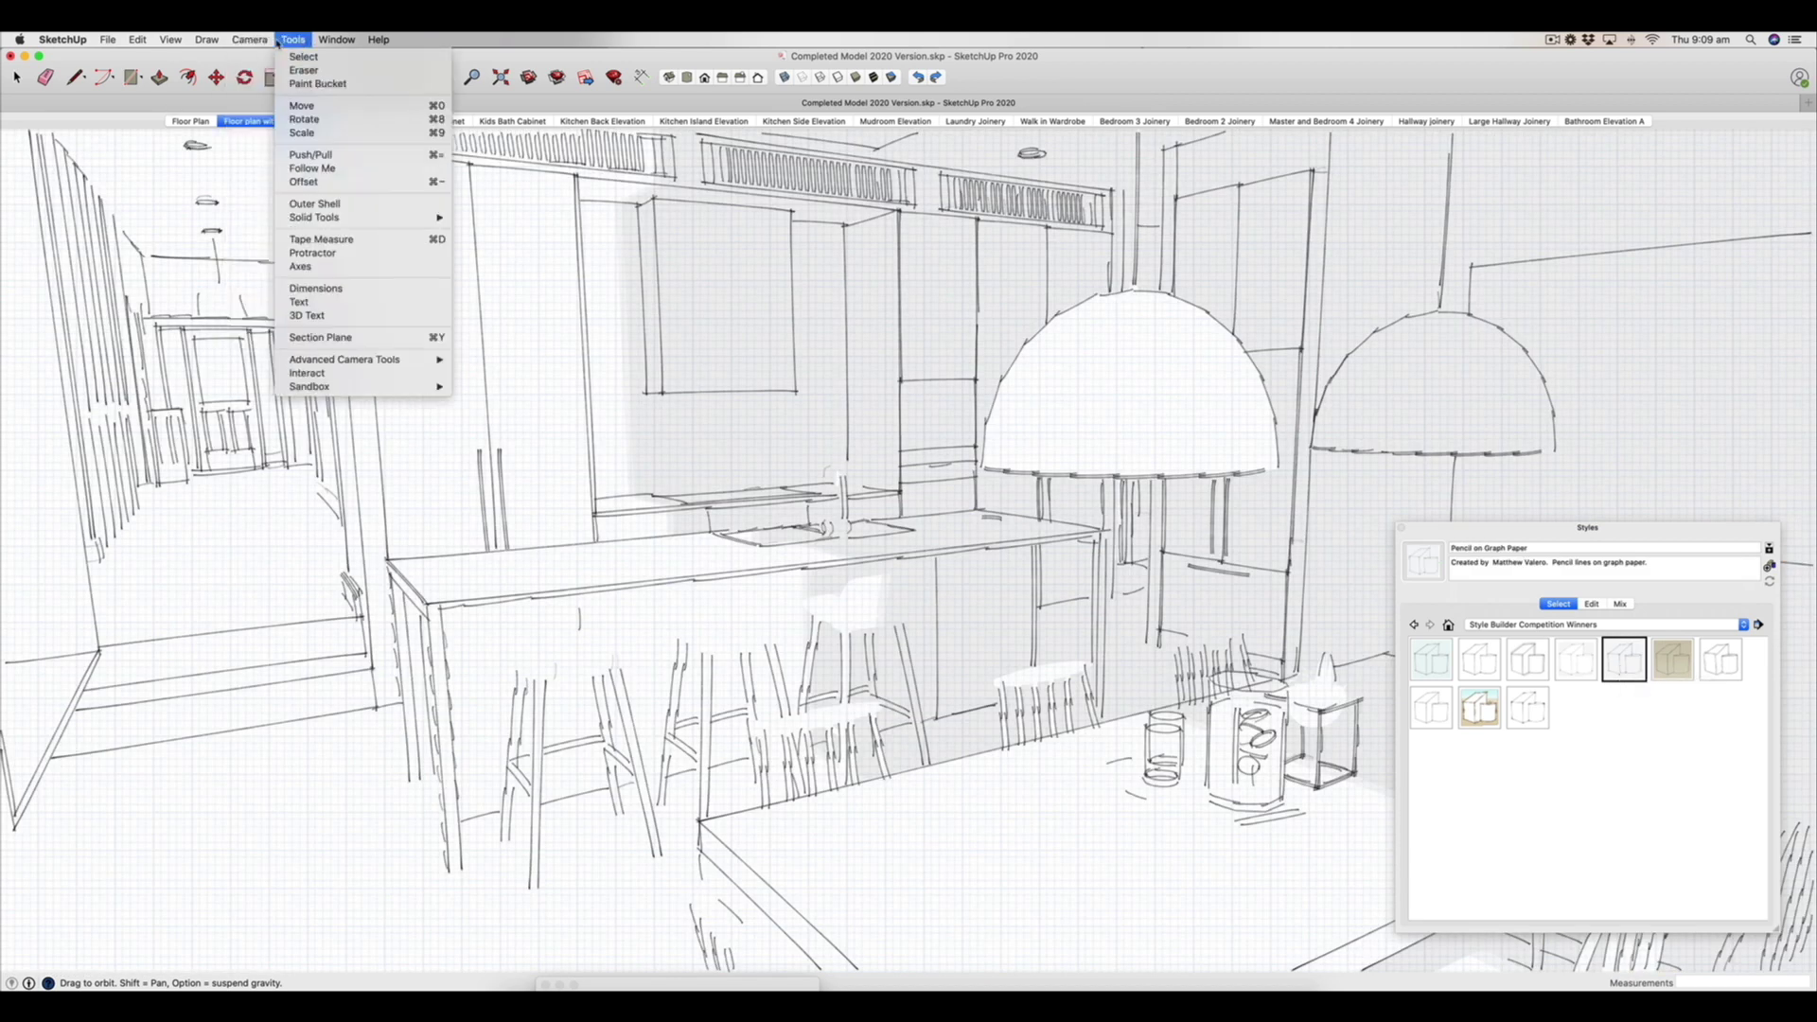
{"action": "mouse_move", "coordinate": [327, 39]}
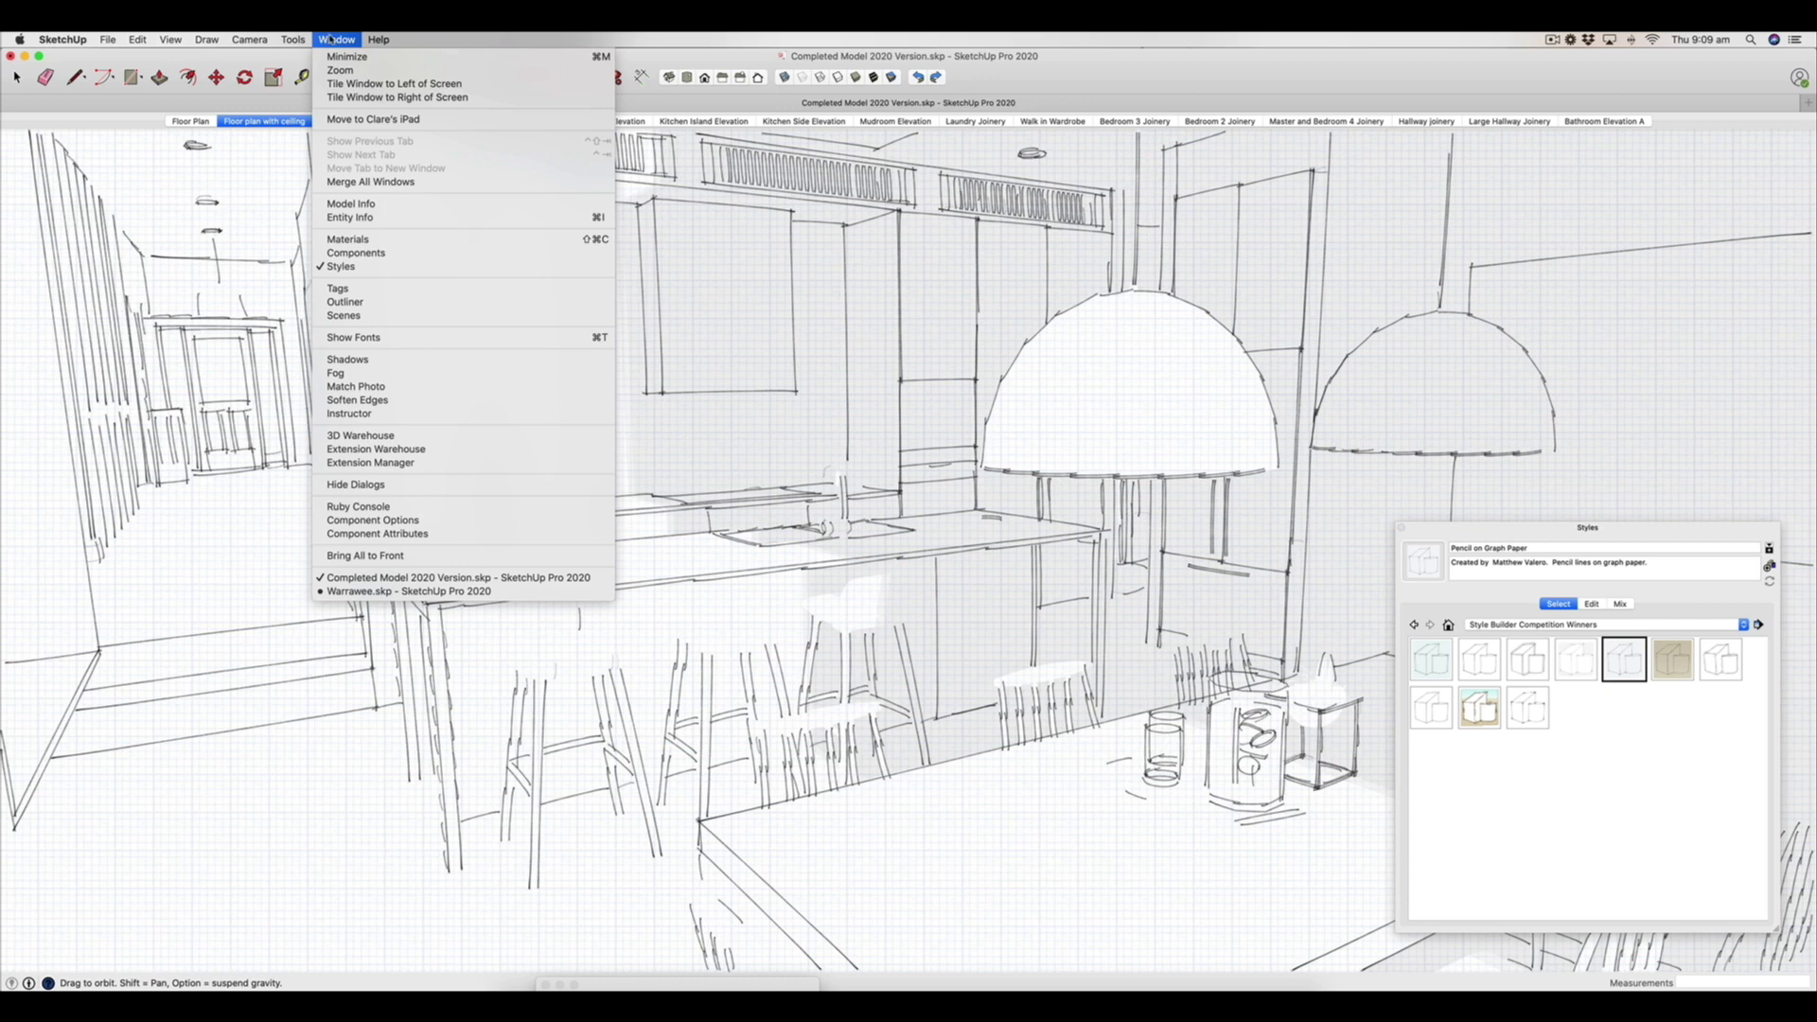
{"action": "left_click", "coordinate": [344, 315]}
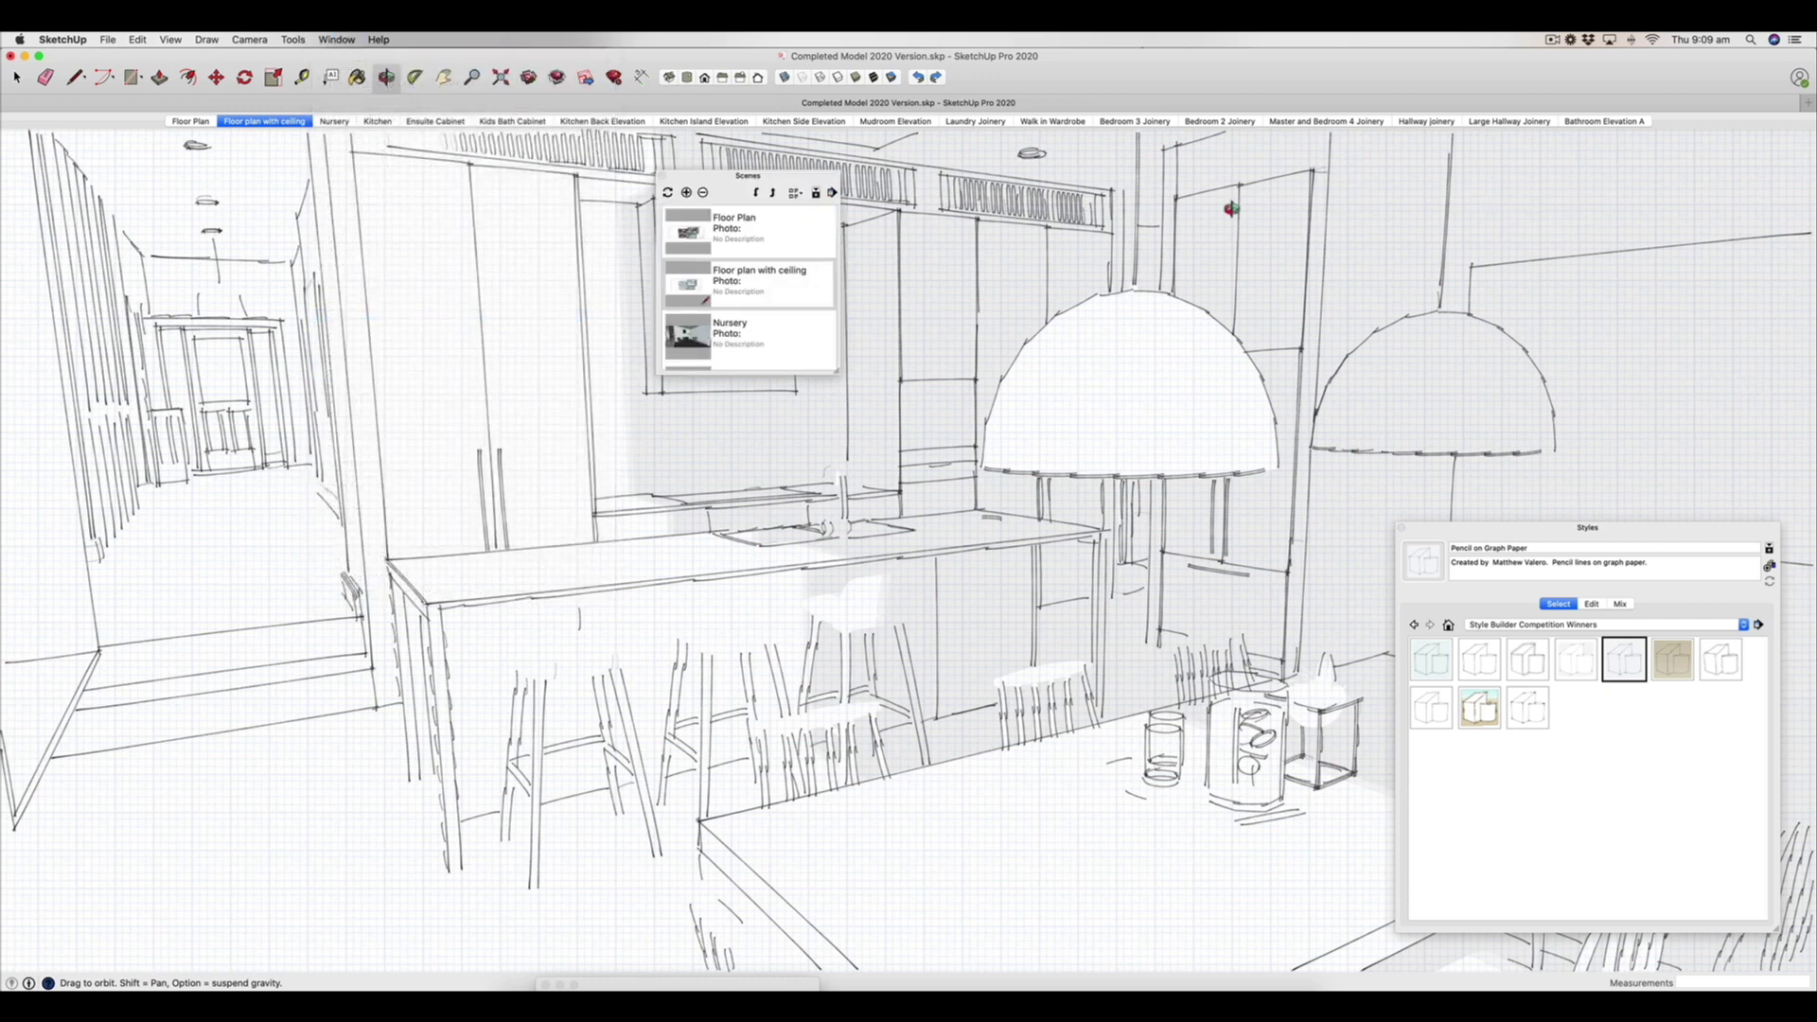
Move the Scenes panel aside, enlarge it, and expand Scene 19's name and saved properties
{"action": "left_click_drag", "start_coordinate": [742, 179], "coordinate": [1571, 214]}
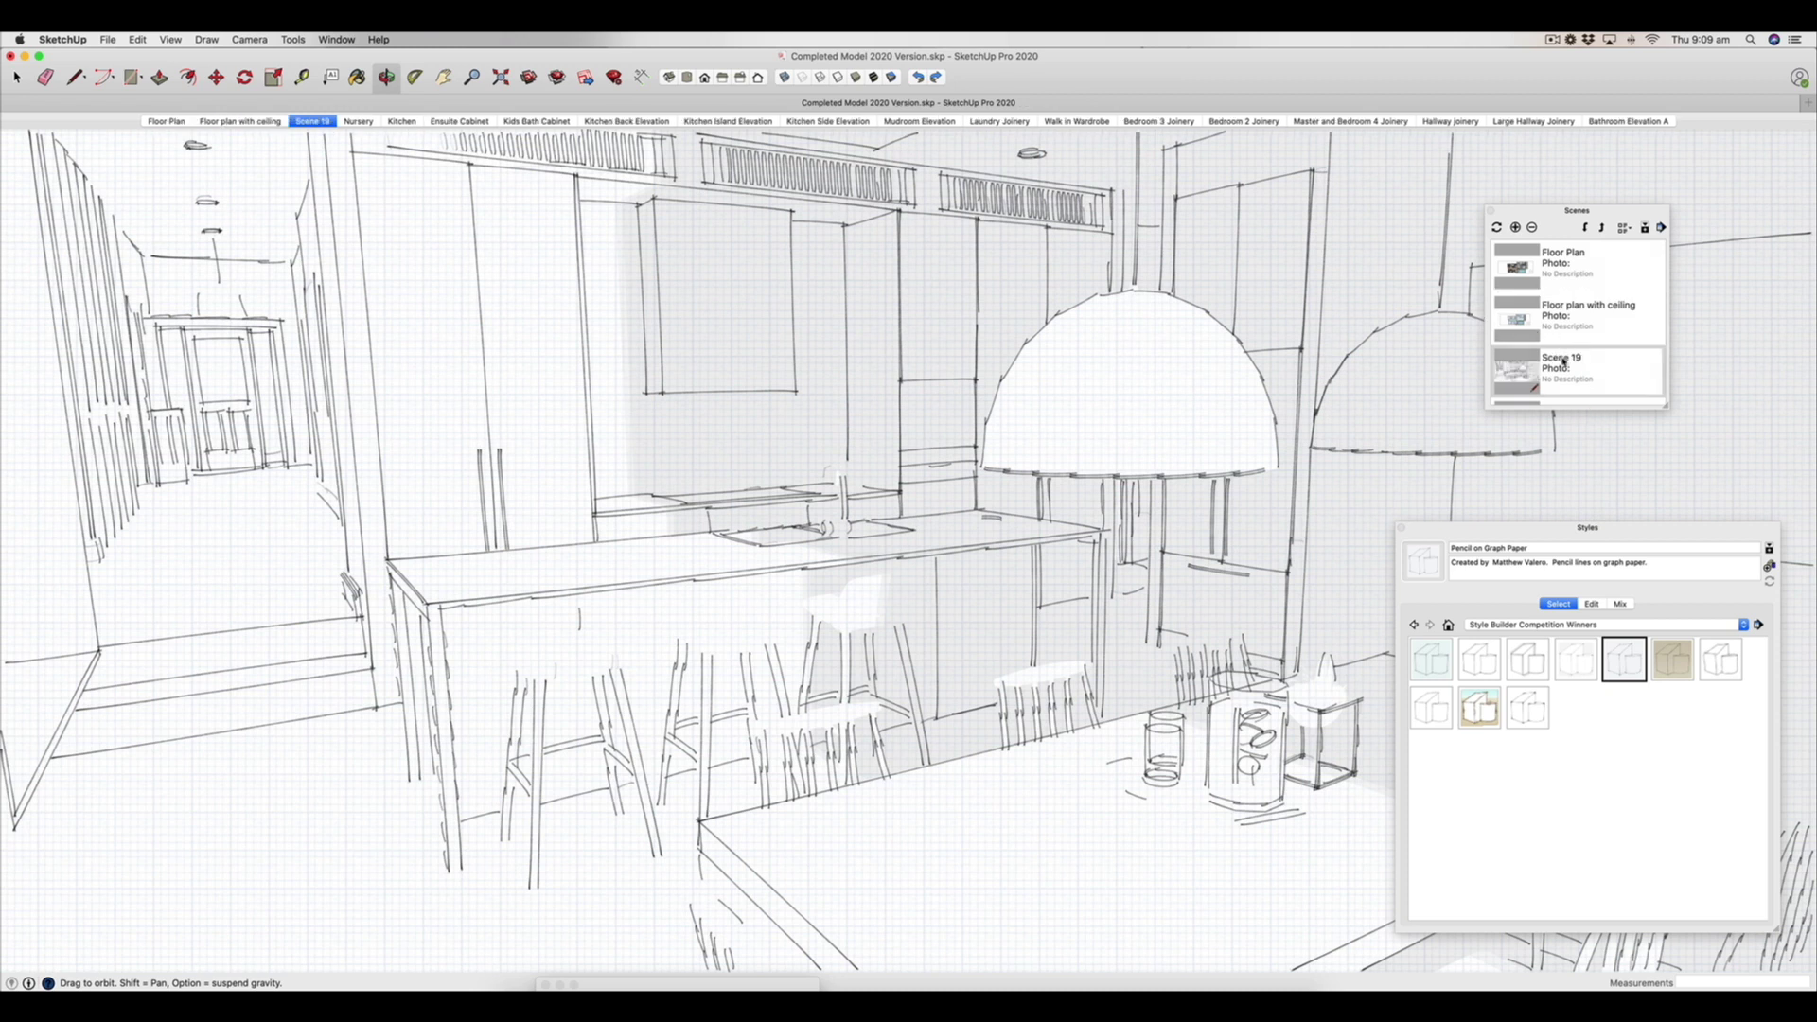
{"action": "left_click_drag", "start_coordinate": [1668, 408], "coordinate": [1753, 489]}
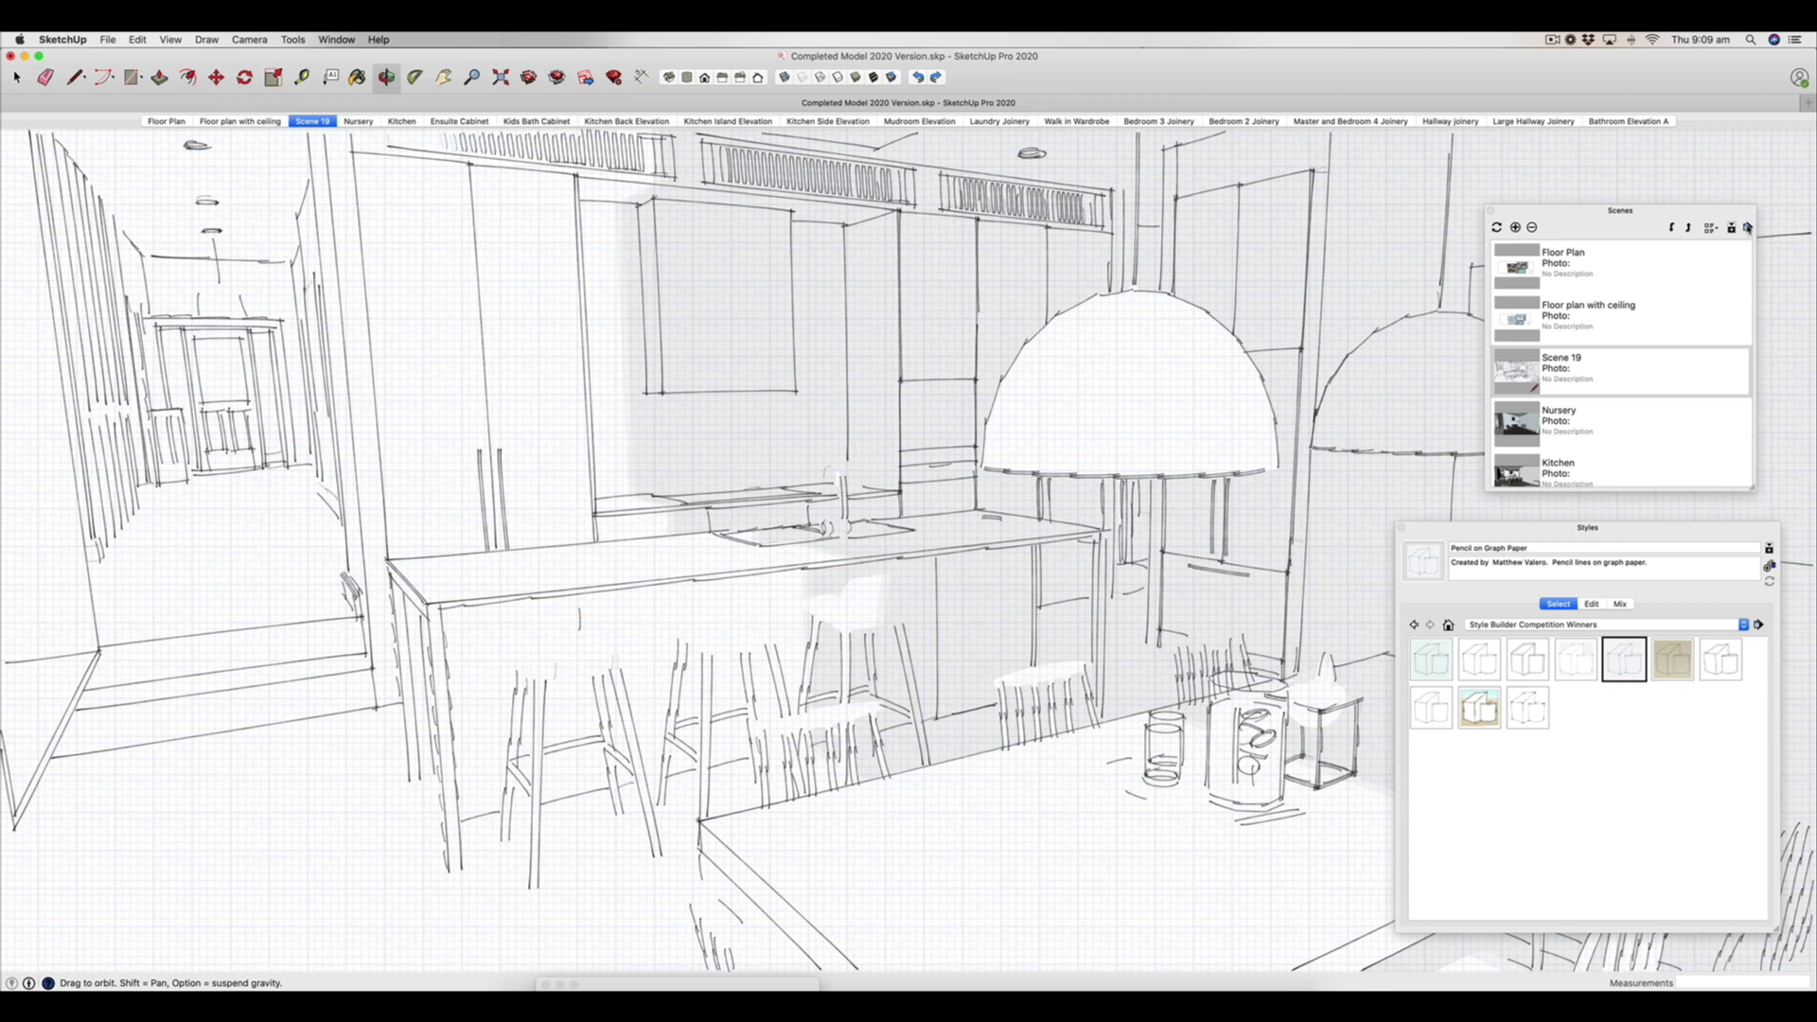
{"action": "left_click", "coordinate": [1749, 228]}
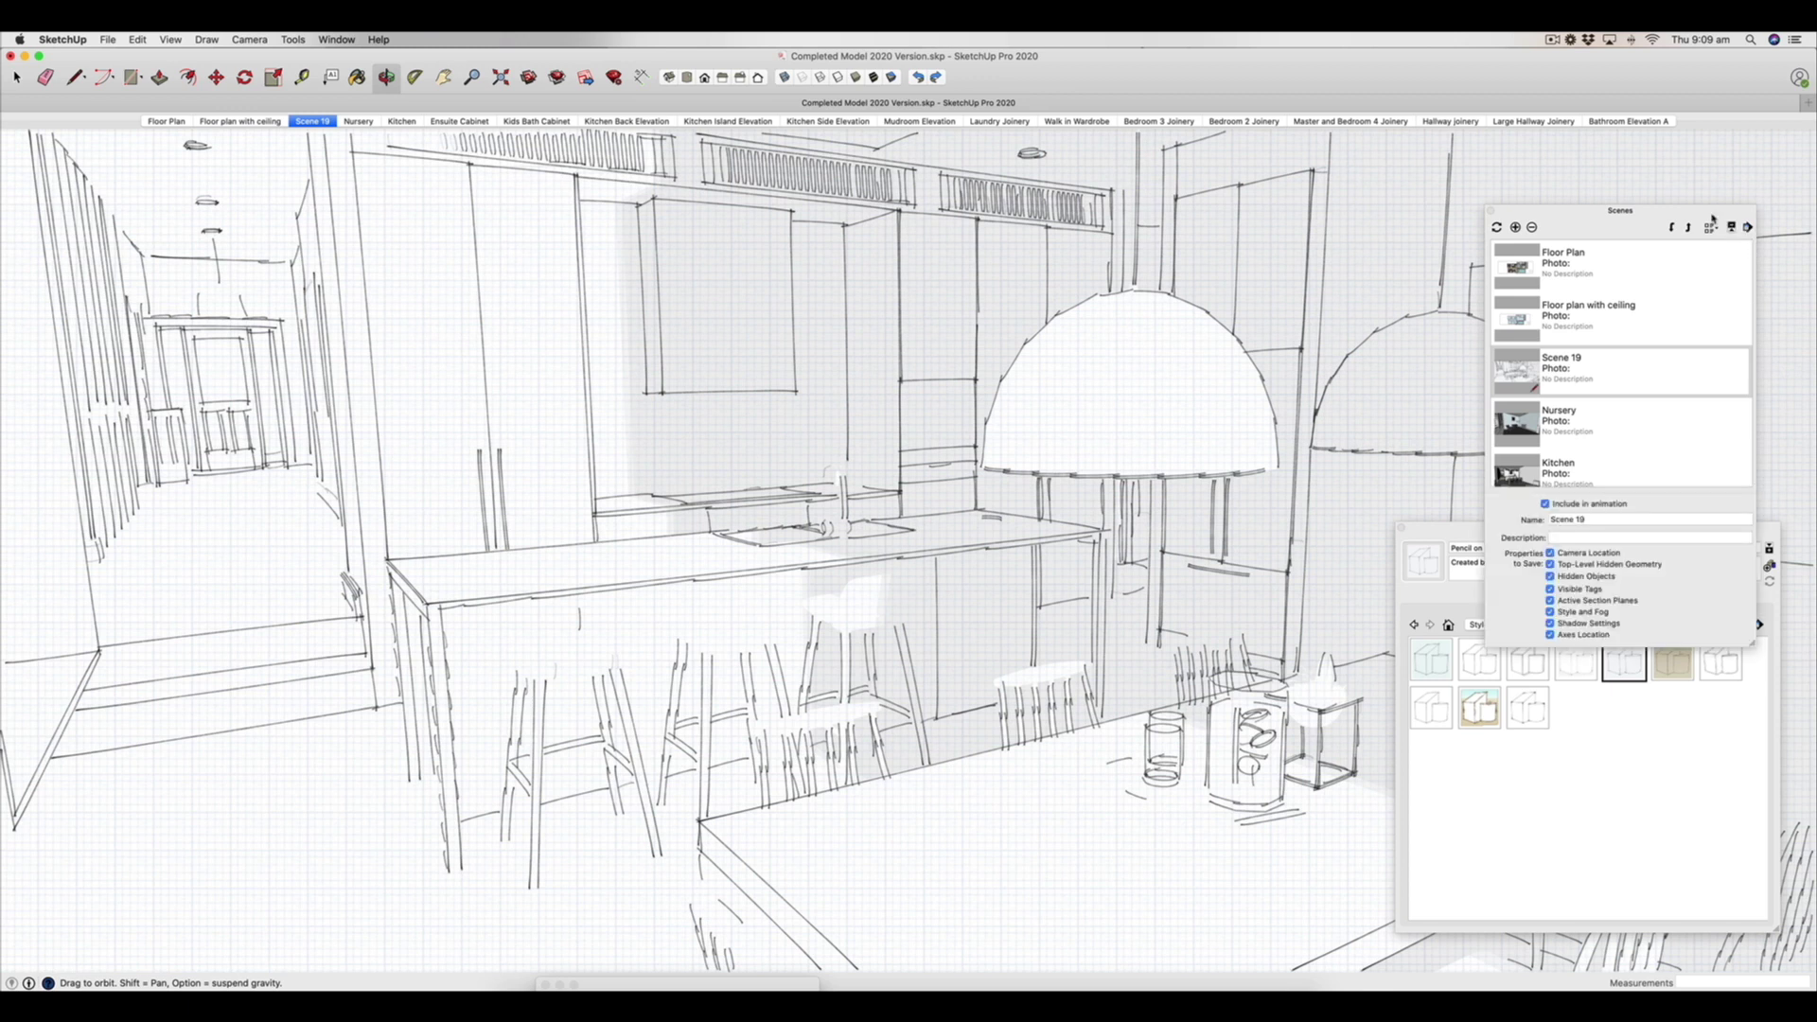
Rename Scene 19 to 'Sketchy style', then jump to the Floor plan with ceiling scene
{"action": "left_click_drag", "start_coordinate": [1711, 220], "coordinate": [1616, 107]}
{"action": "left_click_drag", "start_coordinate": [1541, 409], "coordinate": [1403, 409]}
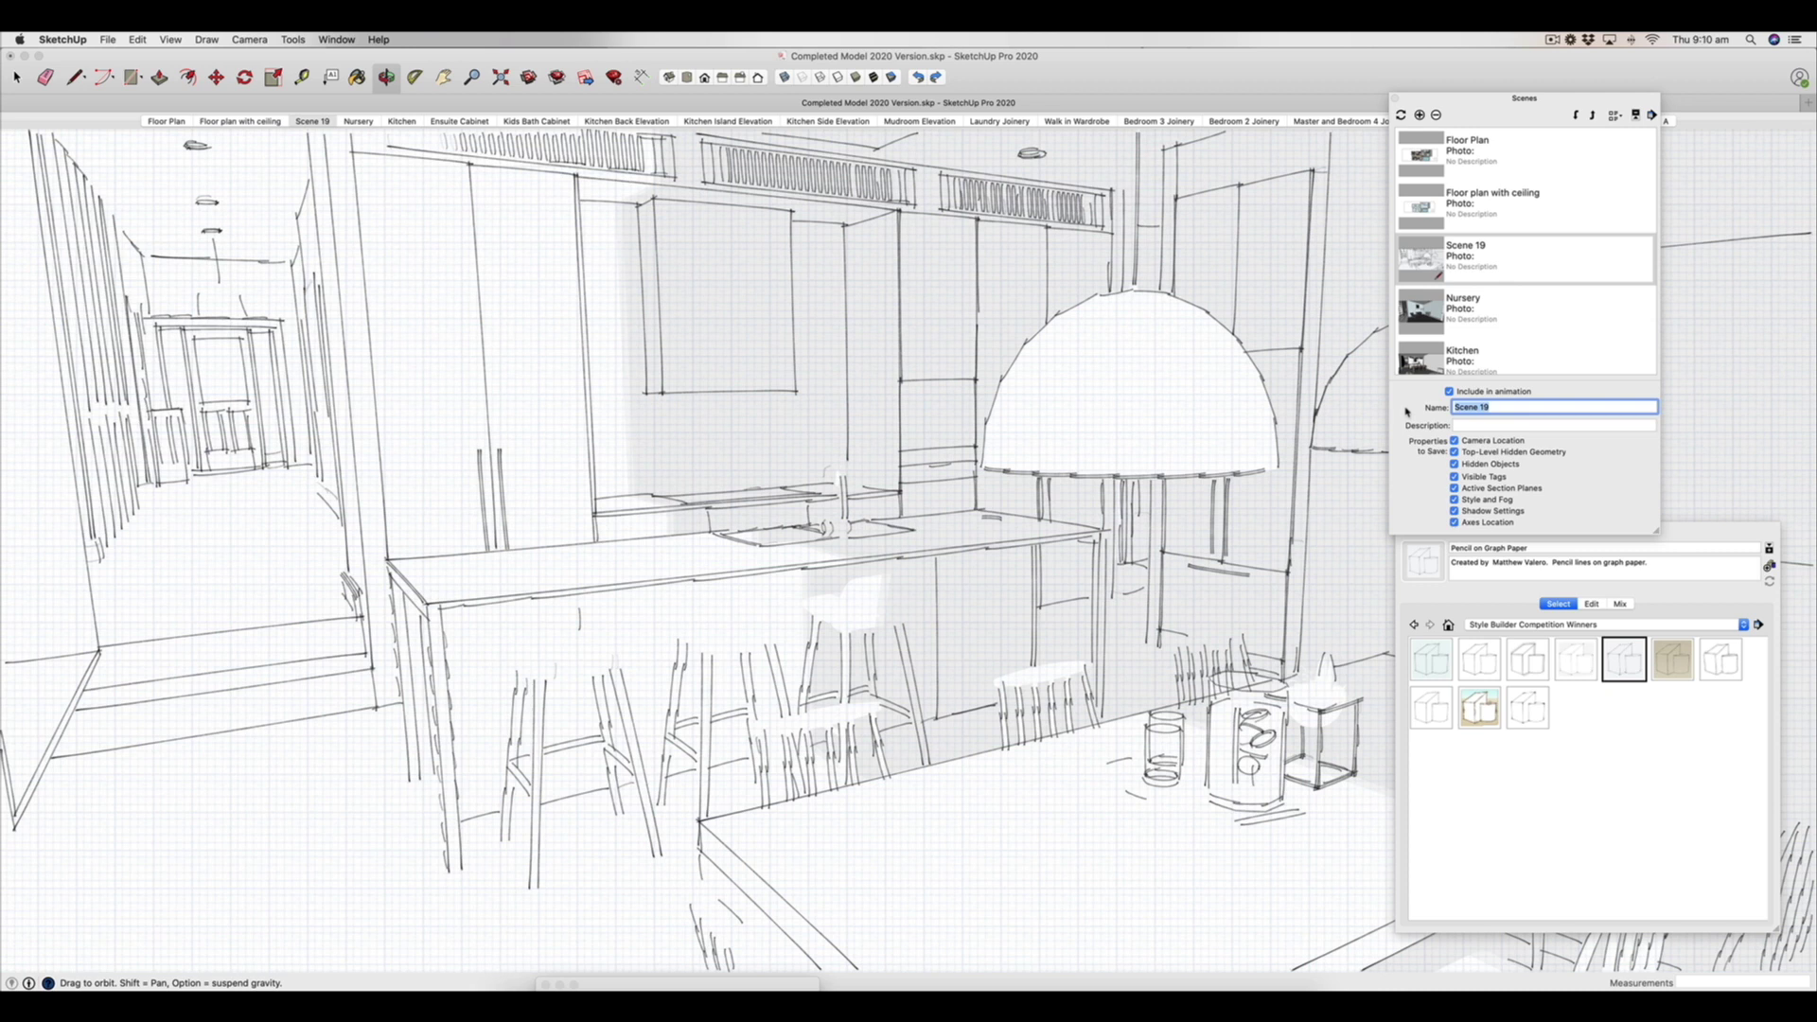
{"action": "type", "text": "Sketchy style"}
{"action": "key", "text": "Return"}
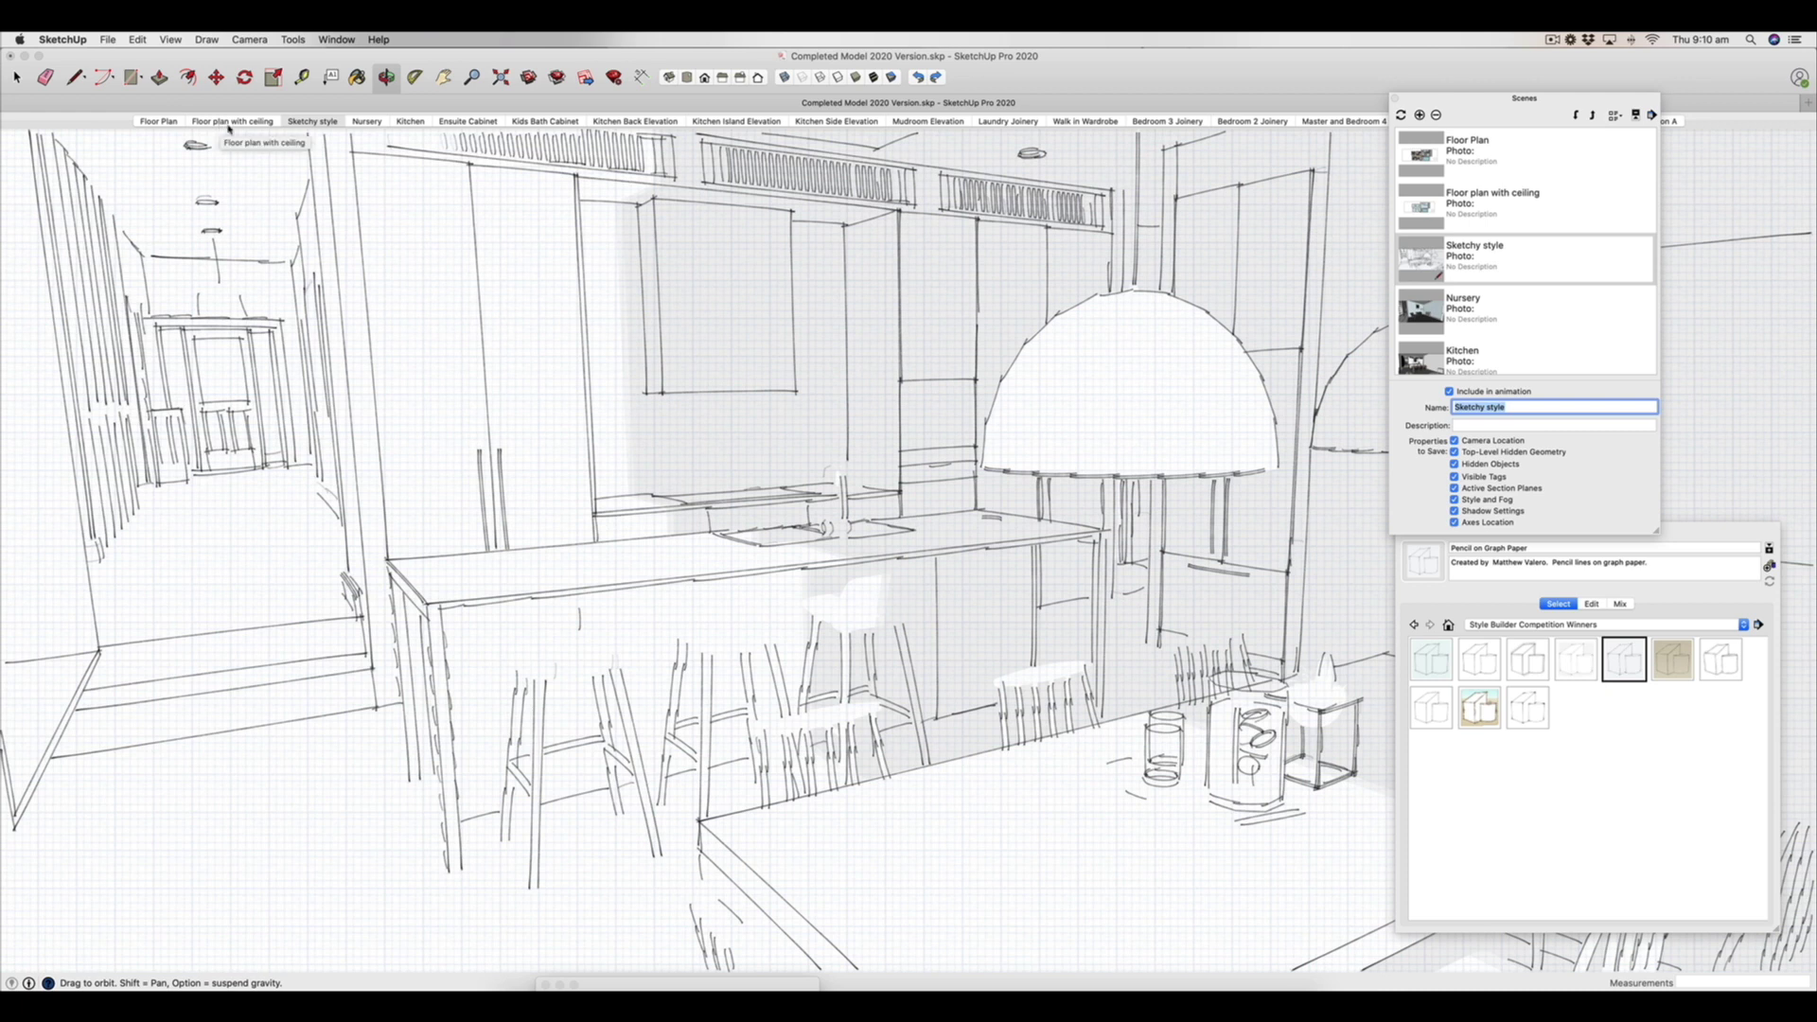
{"action": "left_click", "coordinate": [665, 545]}
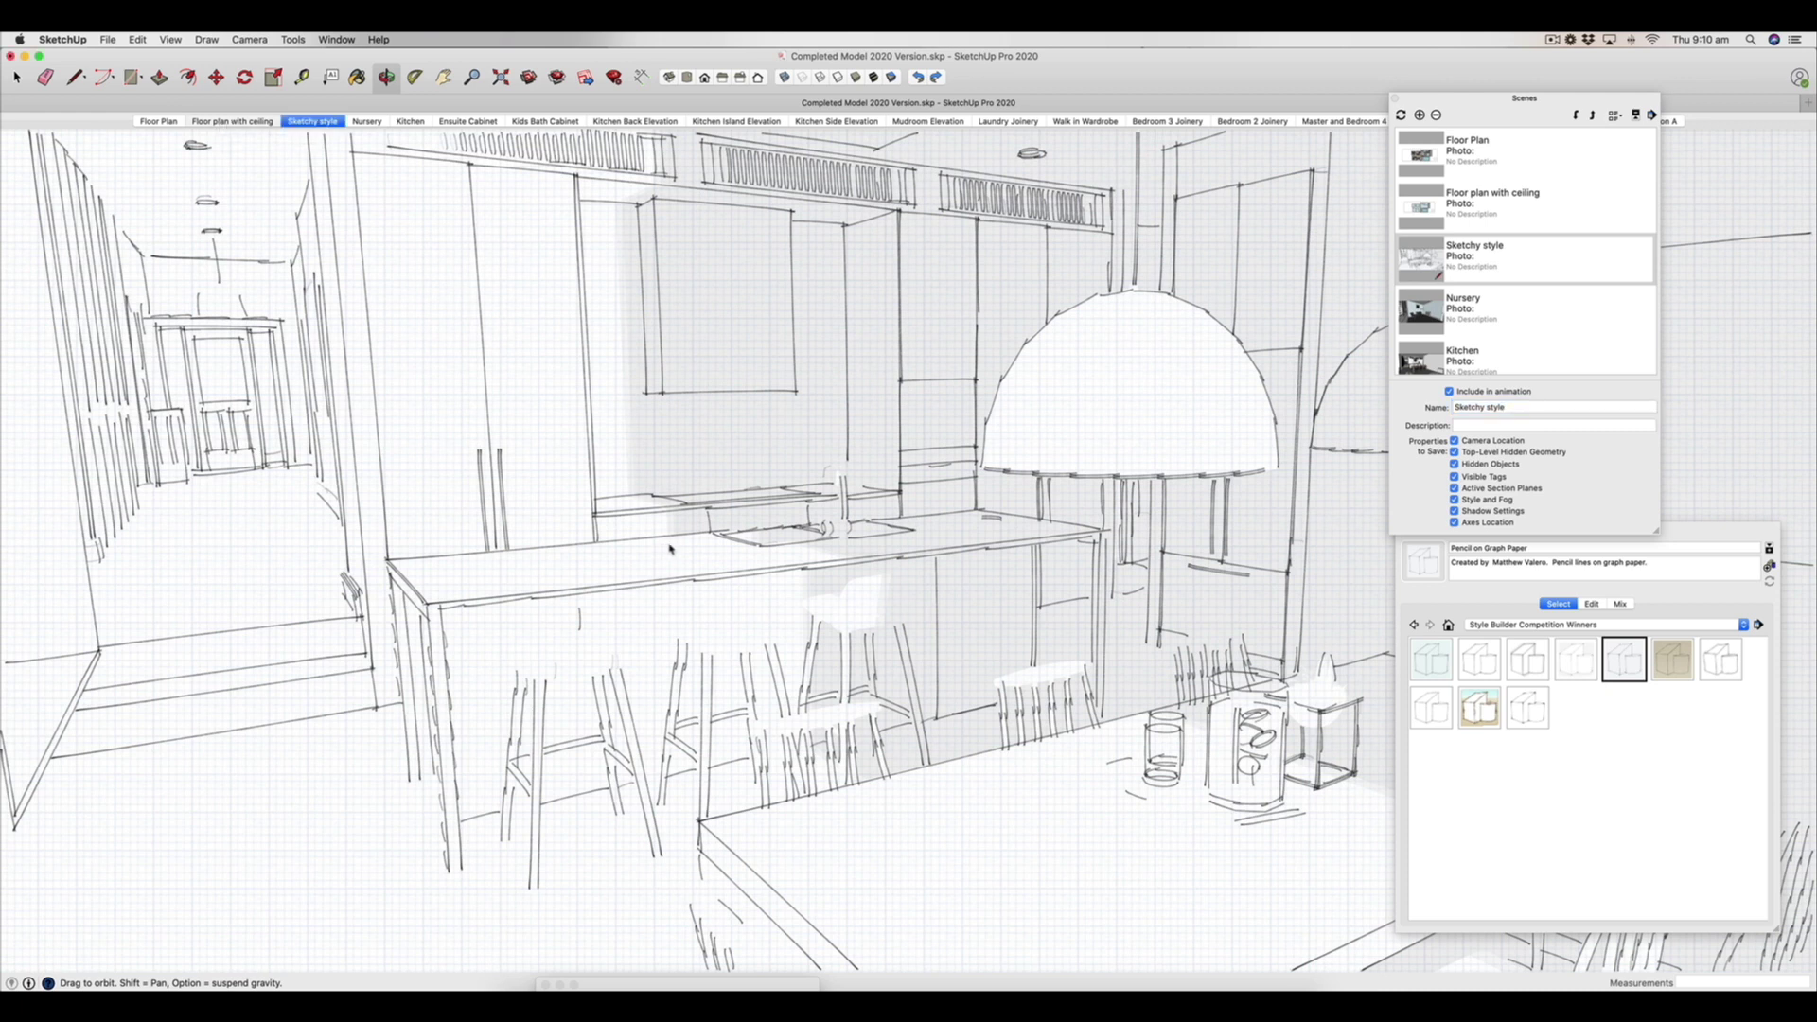
{"action": "key", "text": "Page_Up"}
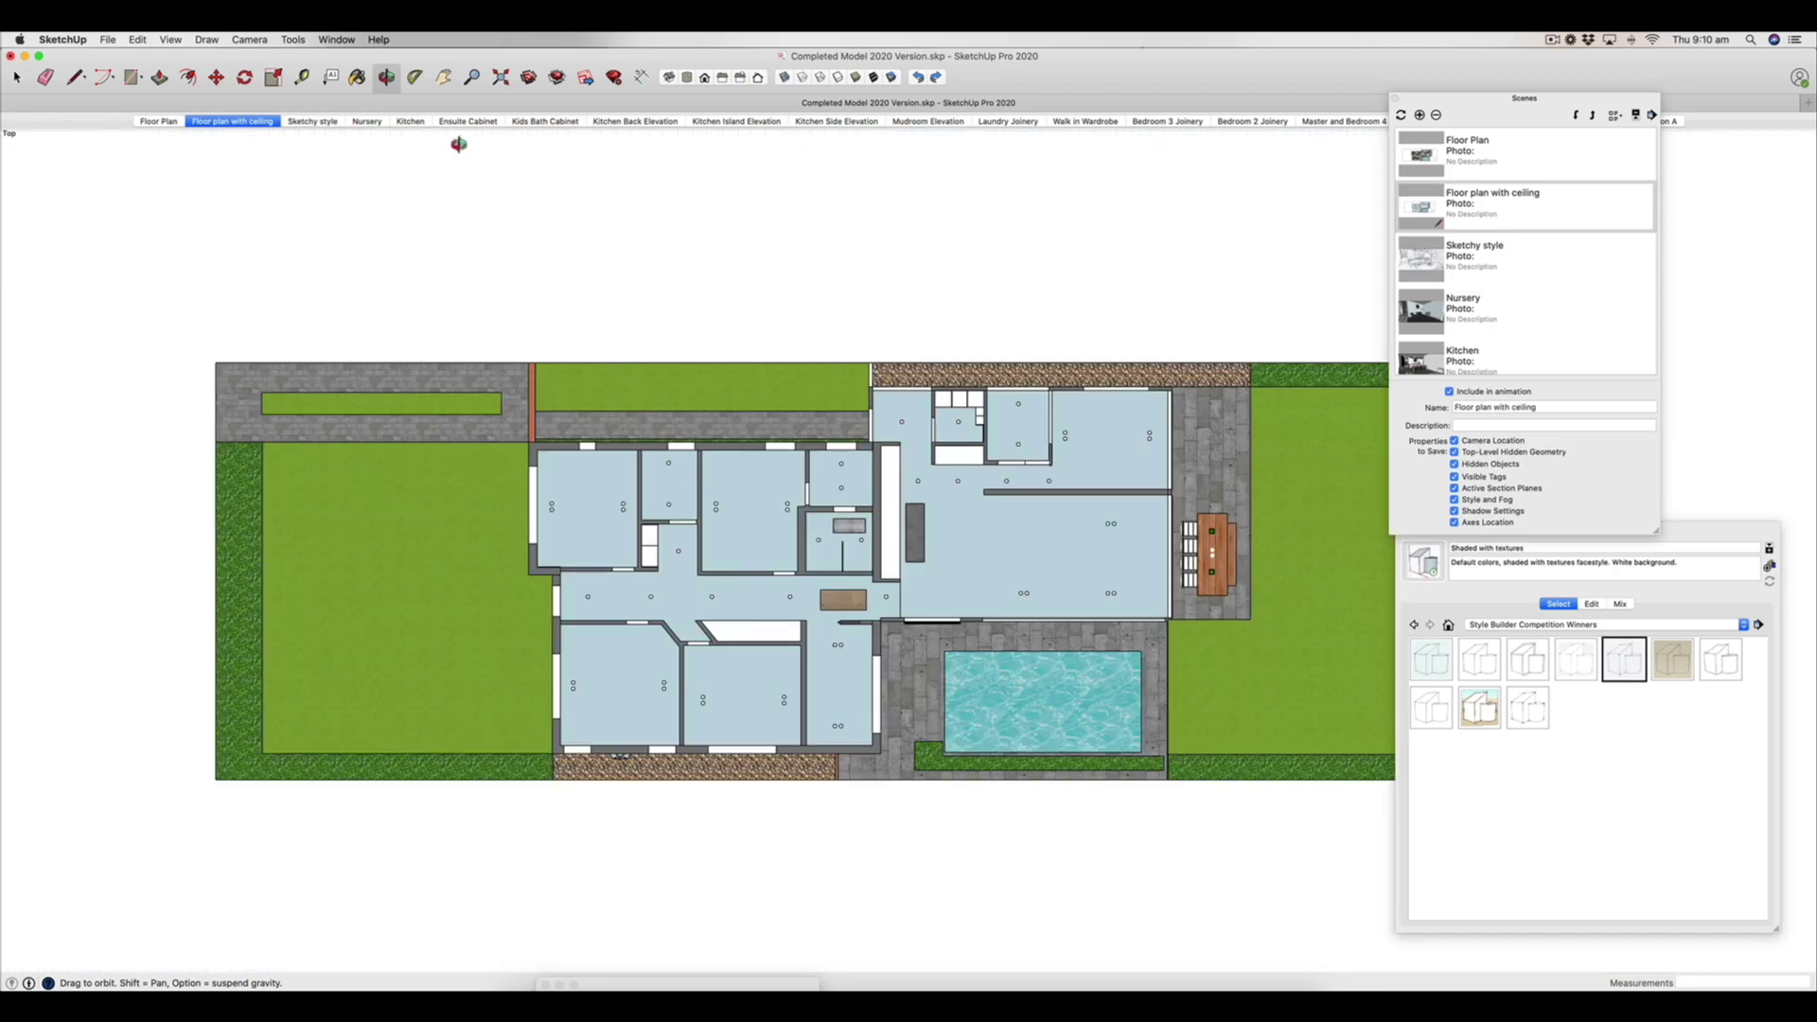
Orbit and zoom from the floor plan down to the dining table, then return to the Sketchy style scene
{"action": "left_click_drag", "start_coordinate": [858, 577], "coordinate": [814, 512]}
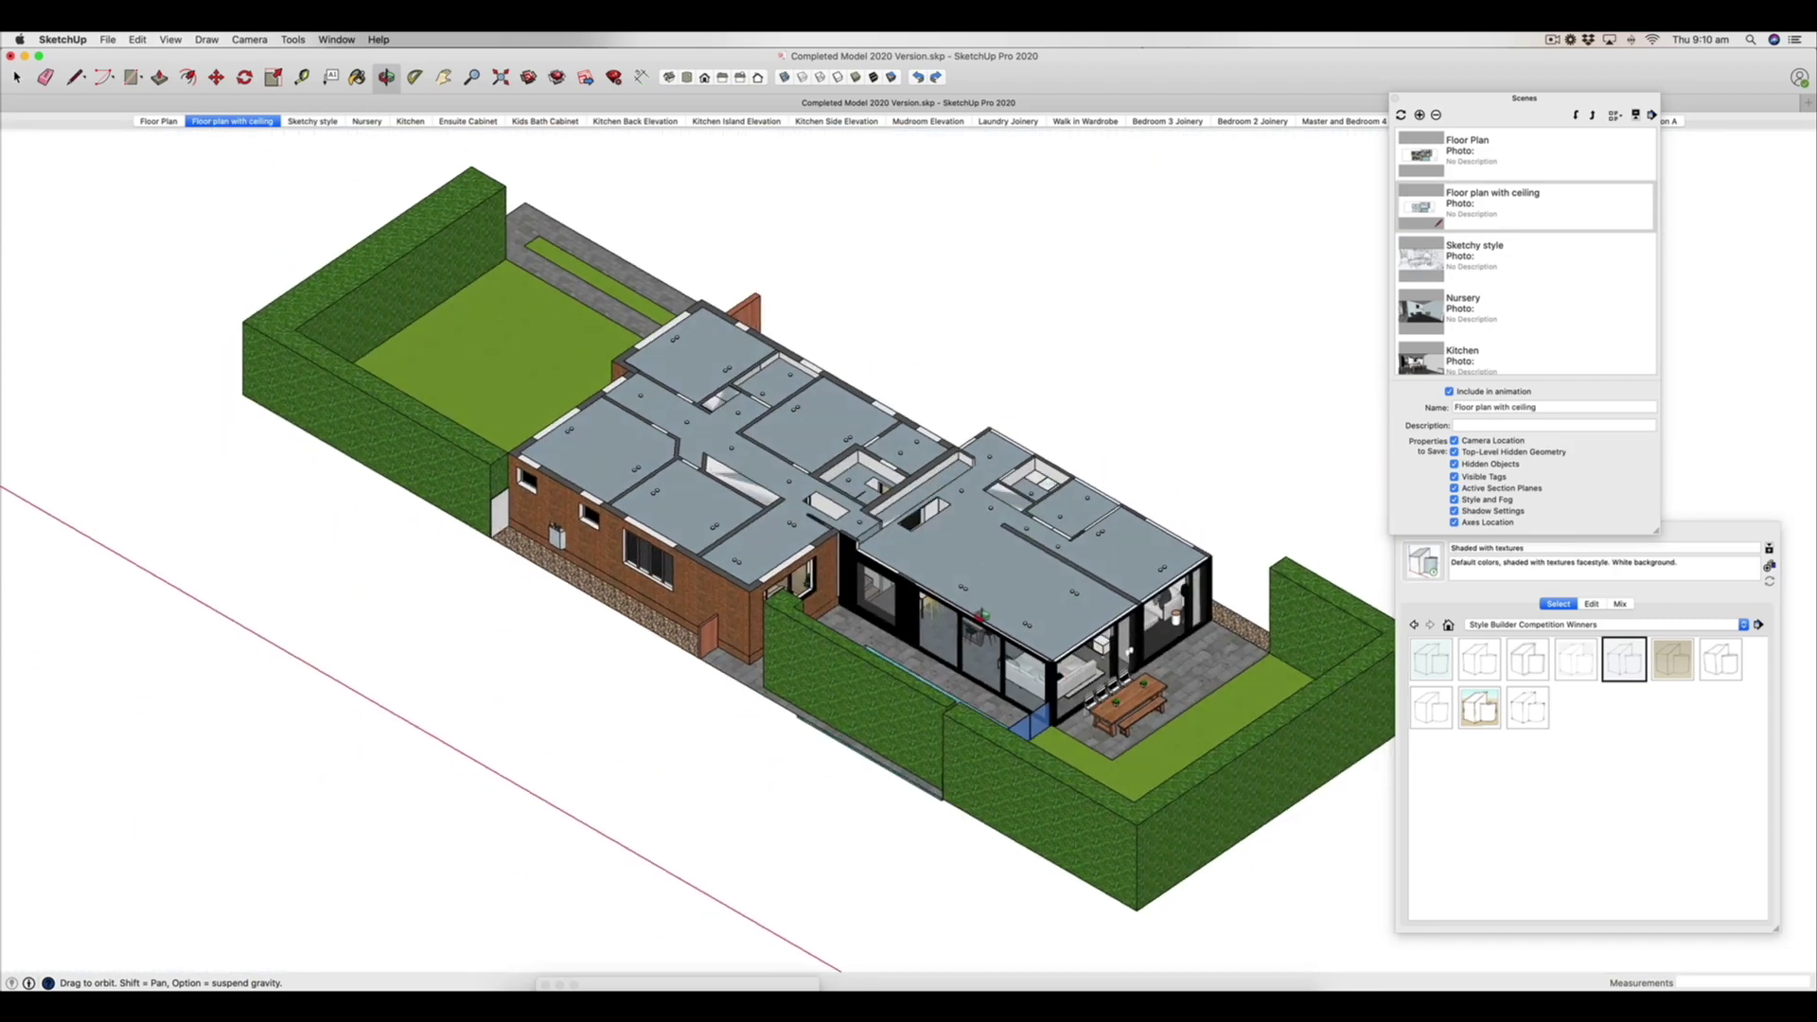
{"action": "scroll", "coordinate": [852, 568], "scroll_direction": "up", "scroll_amount": 10}
{"action": "scroll", "coordinate": [587, 400], "scroll_direction": "up", "scroll_amount": 10}
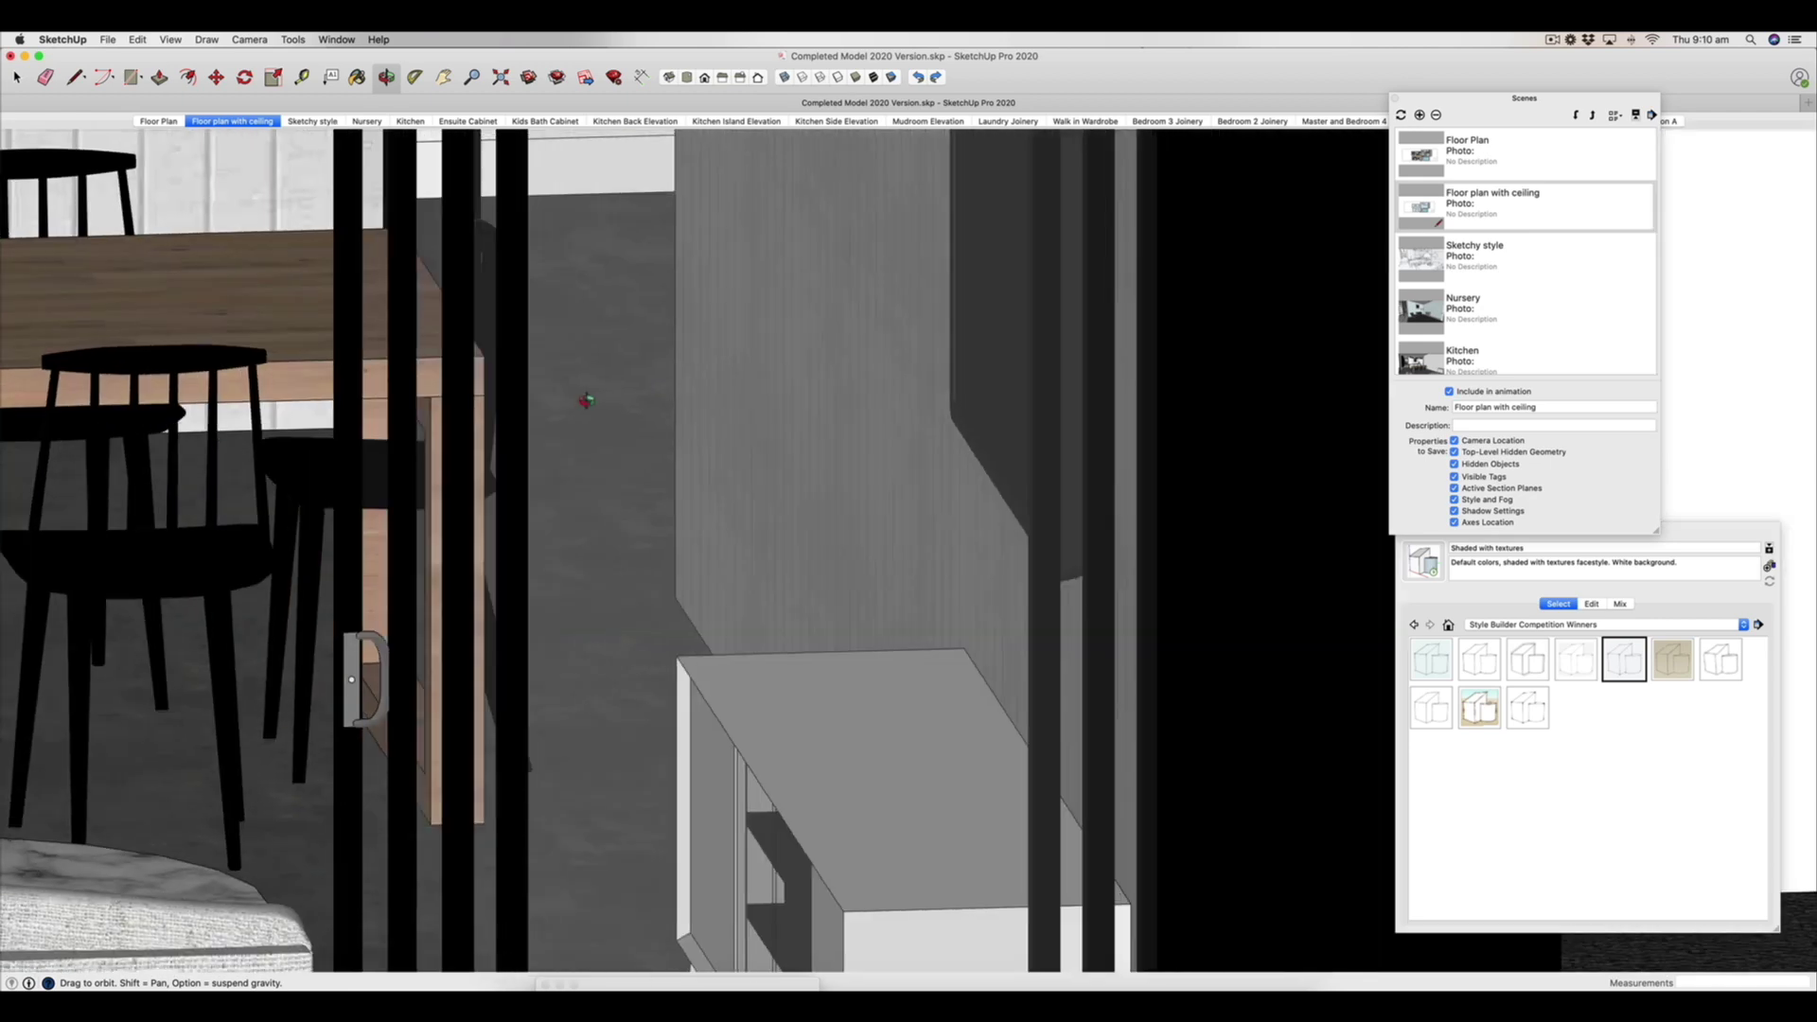
{"action": "left_click_drag", "start_coordinate": [587, 401], "coordinate": [1135, 436]}
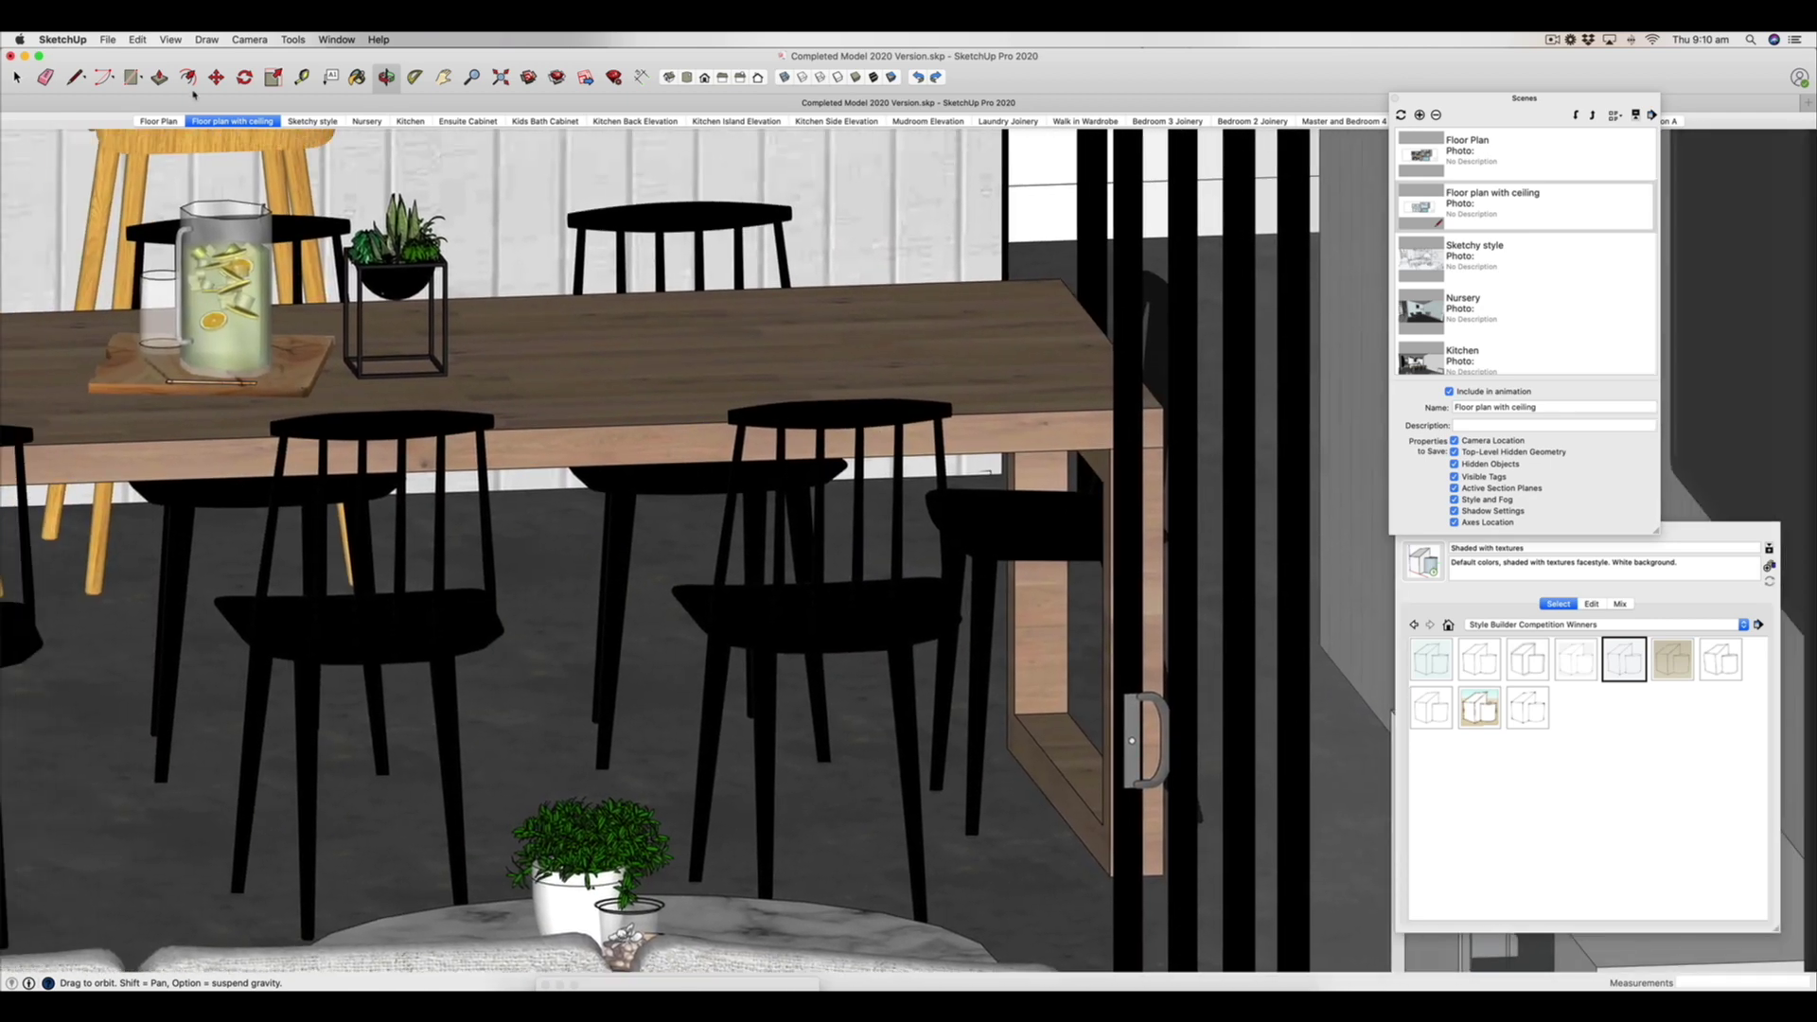
{"action": "left_click", "coordinate": [312, 121]}
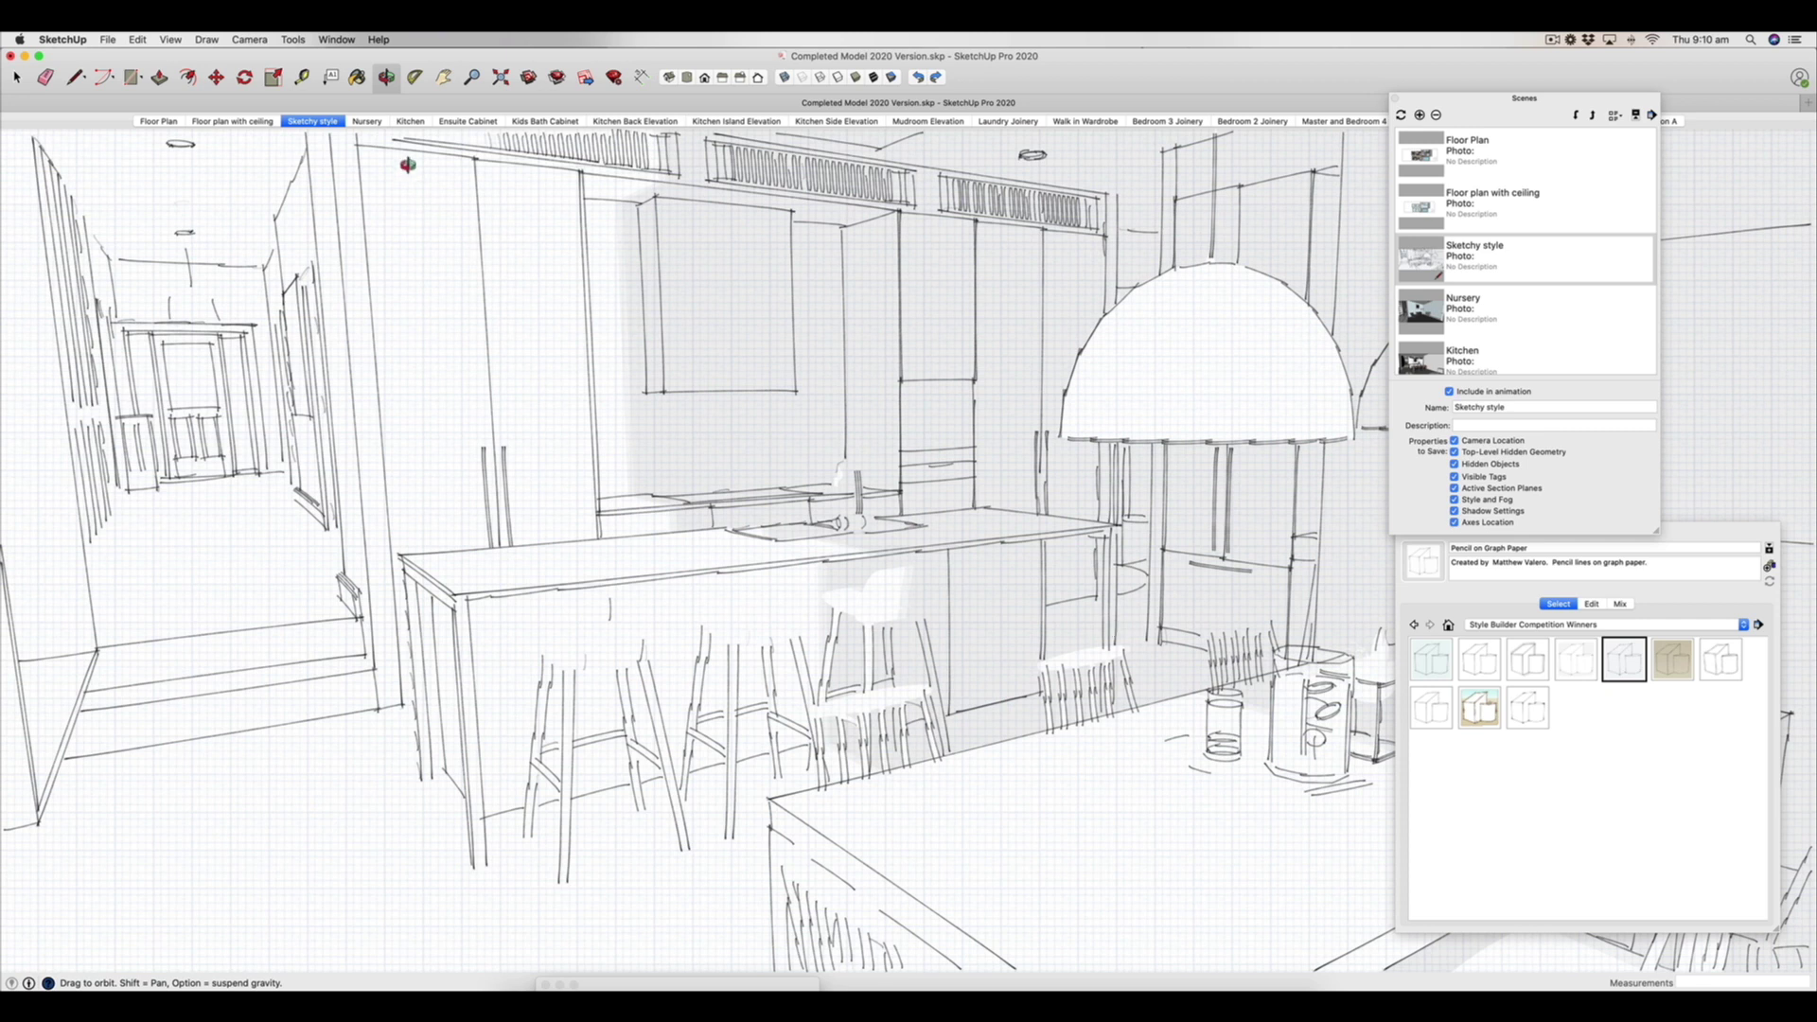
Bring the Styles panel forward and show the Pencil on Graph Paper style's edge settings
{"action": "left_click", "coordinate": [1520, 536]}
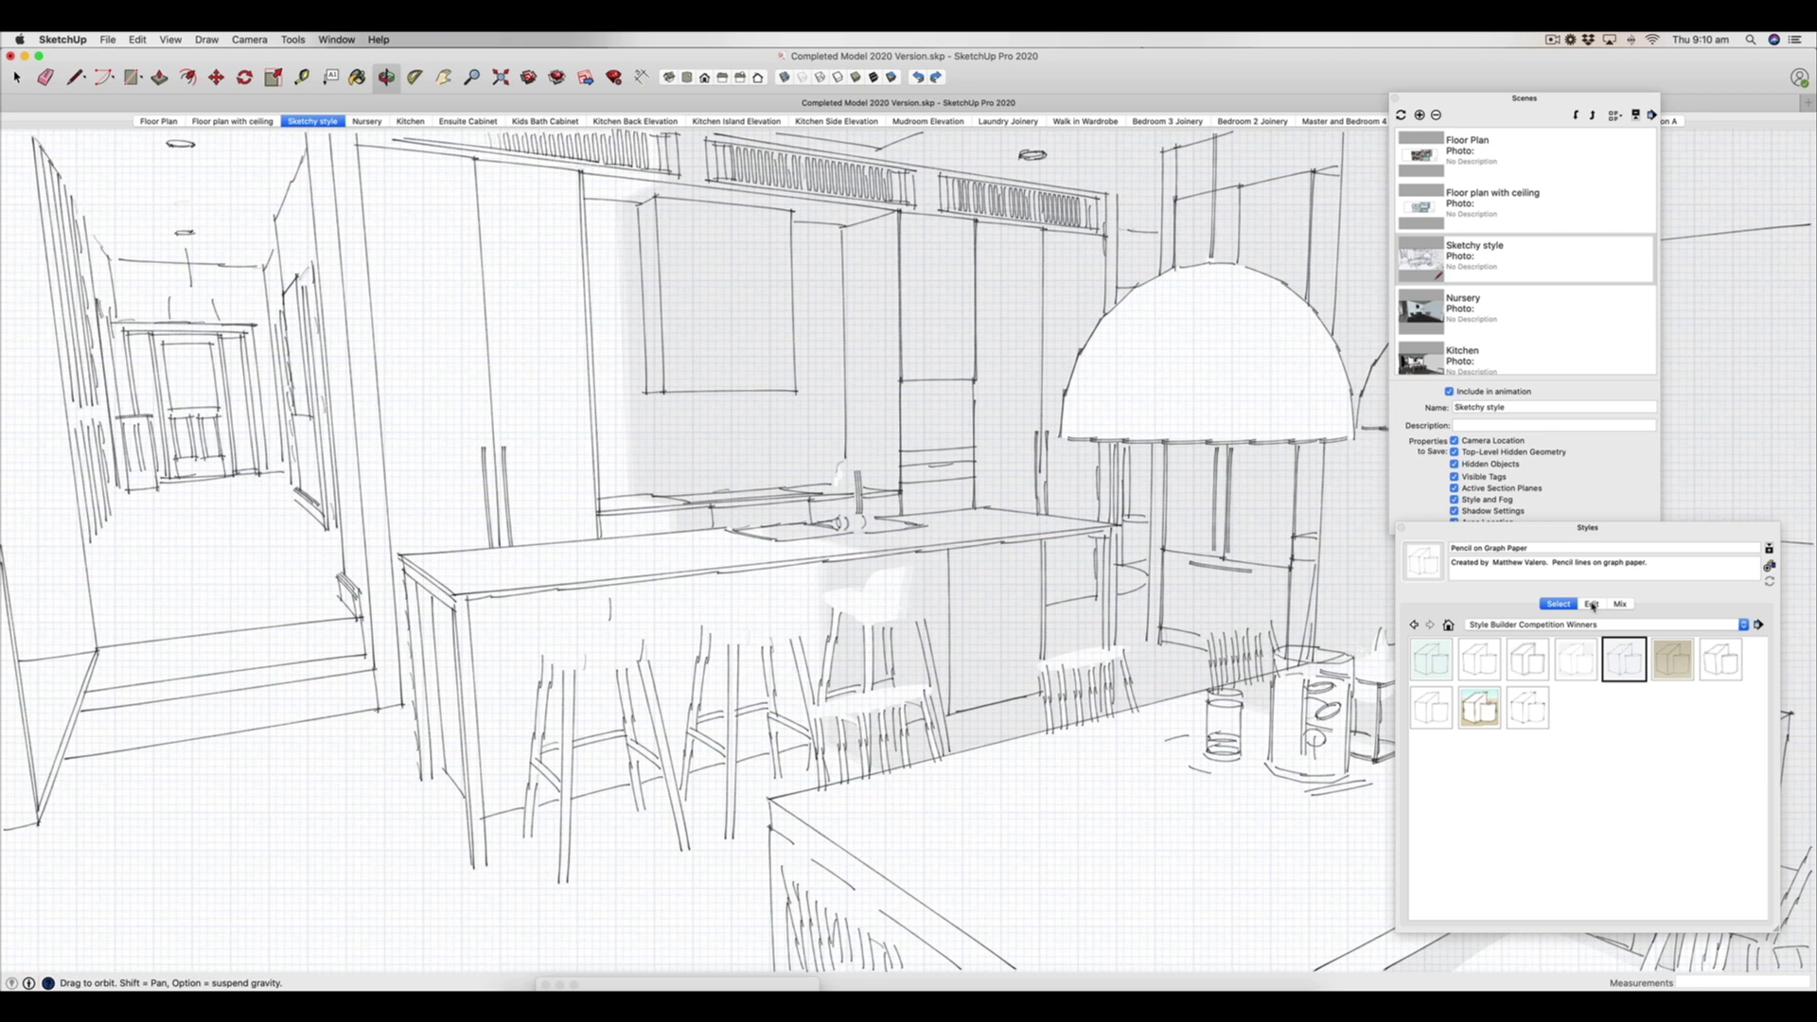
{"action": "left_click", "coordinate": [1591, 605]}
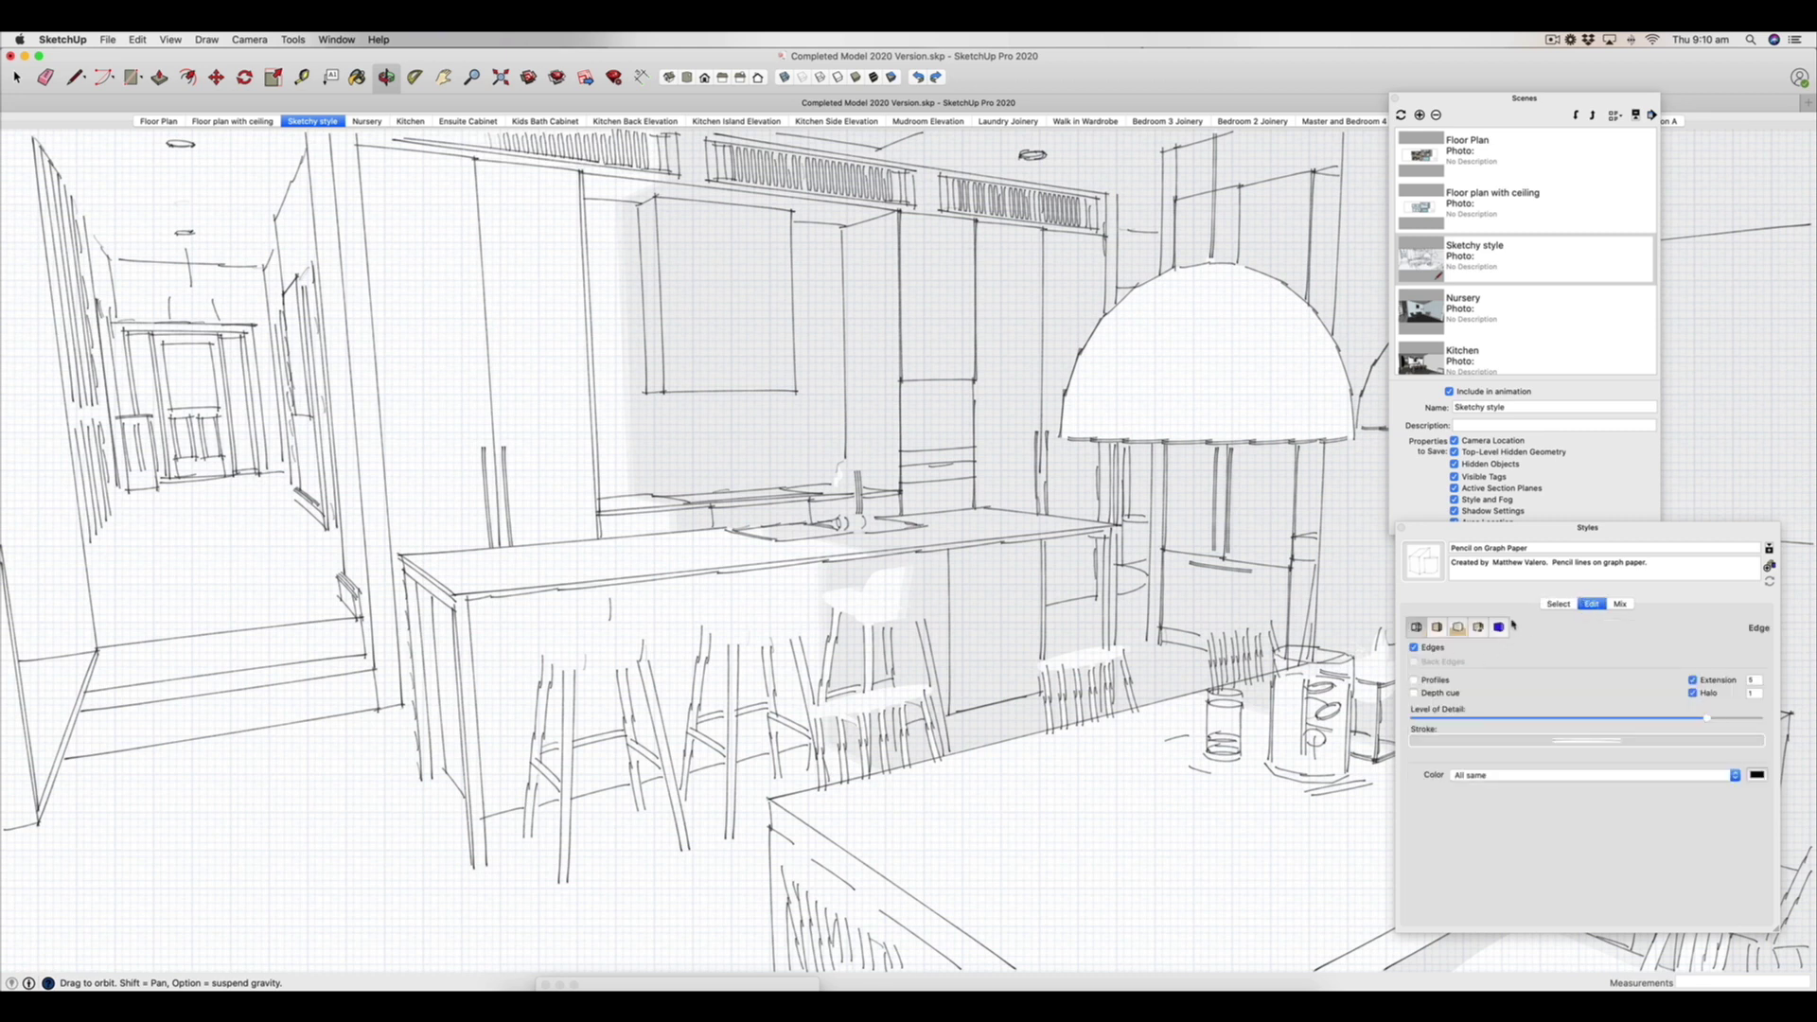
Keep the Style Builder Competition Winners collection and review the style's edge and mix settings
{"action": "left_click", "coordinate": [1559, 605]}
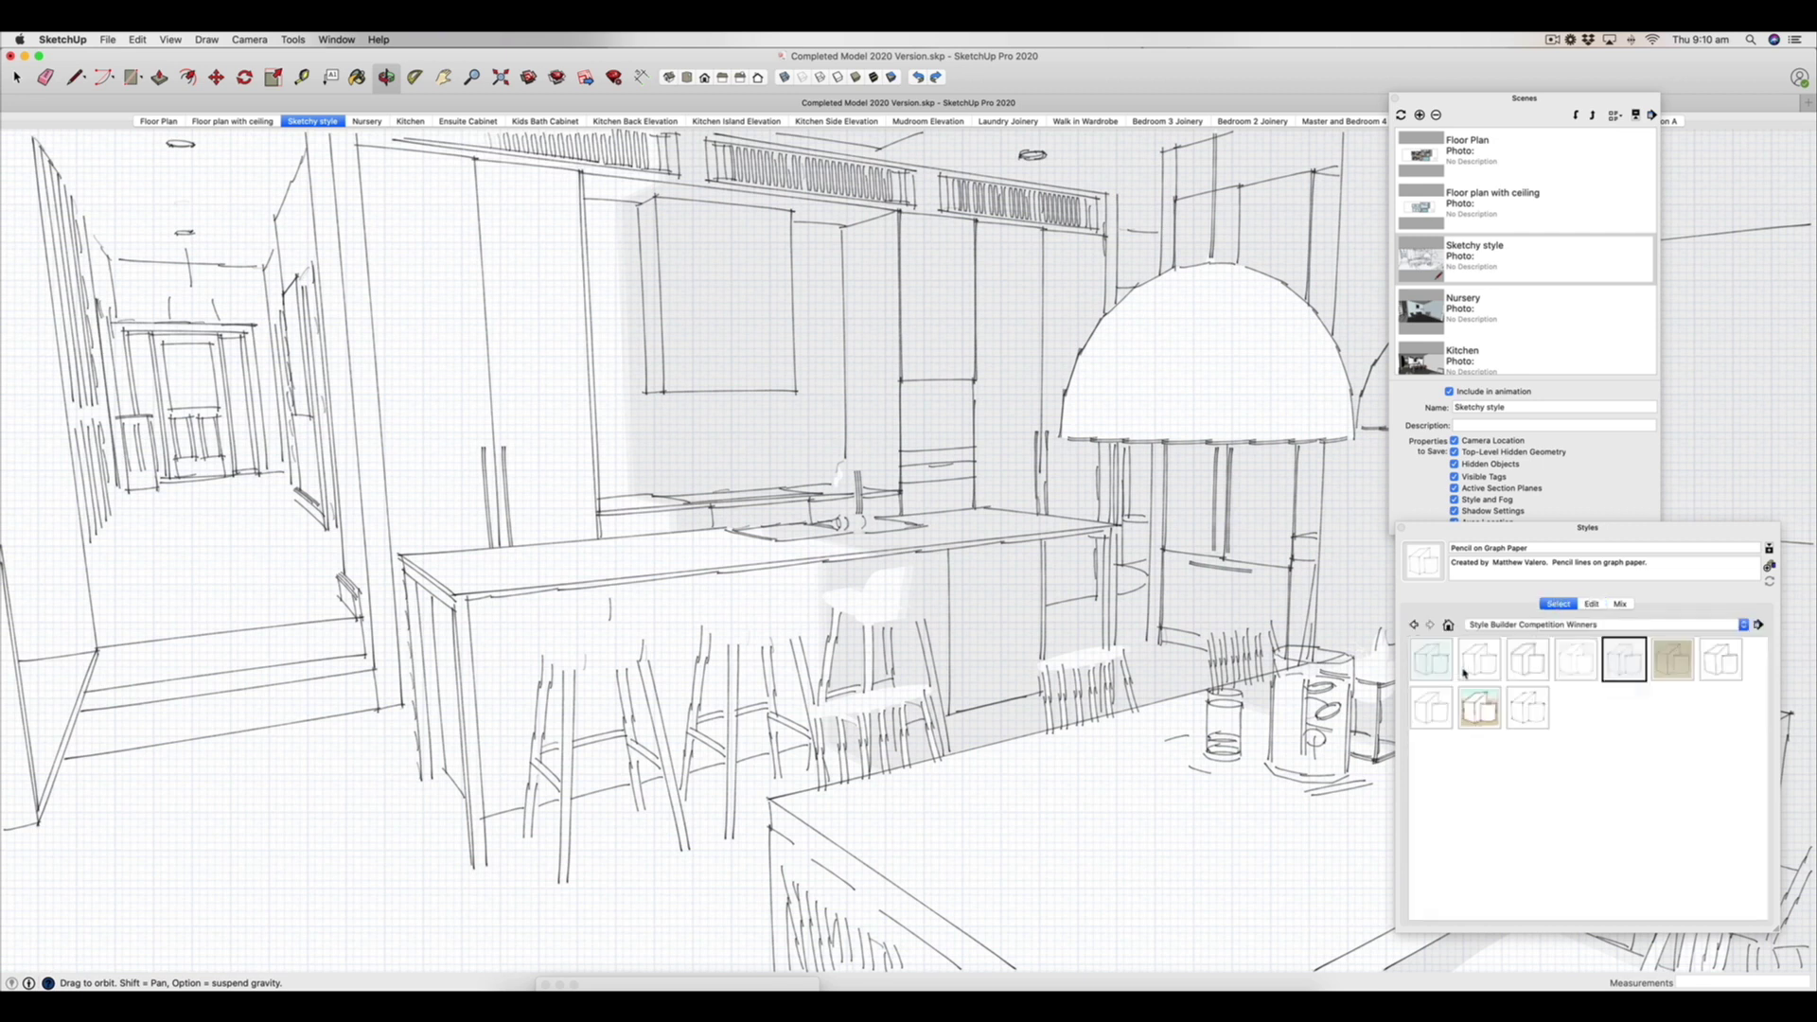
{"action": "left_click", "coordinate": [1494, 629]}
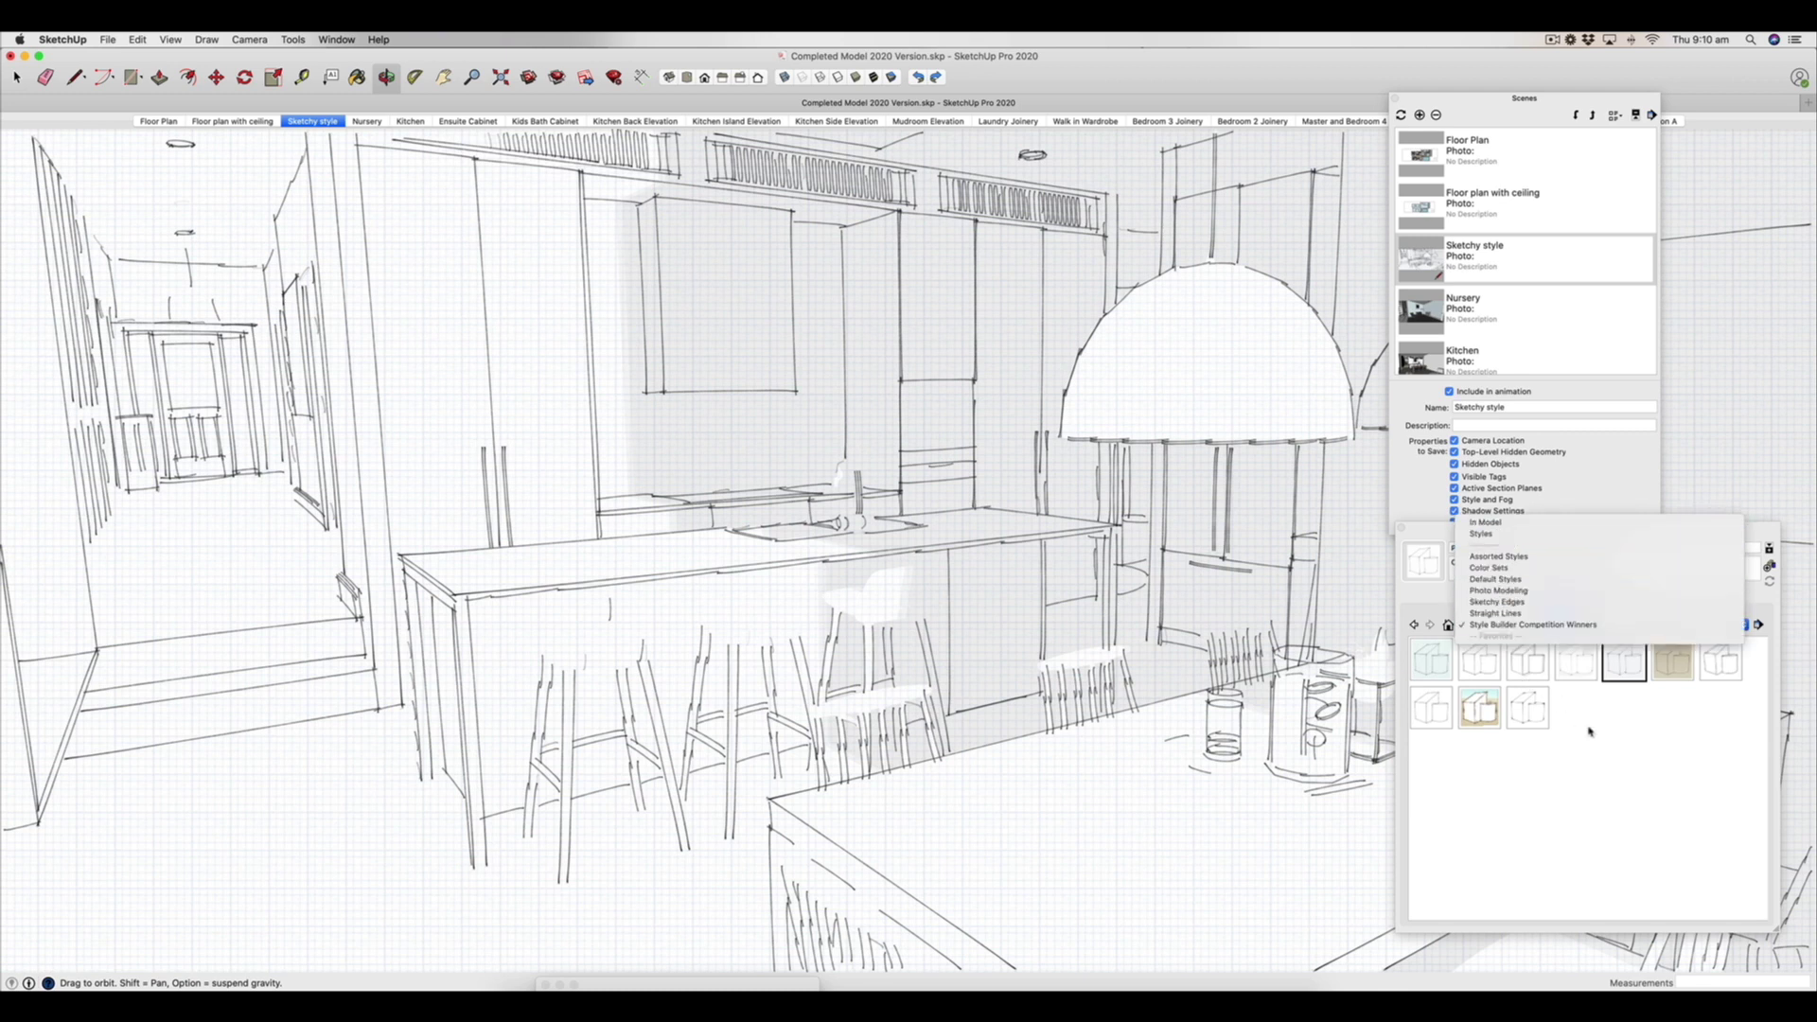
{"action": "left_click", "coordinate": [1540, 626]}
{"action": "left_click", "coordinate": [1591, 605]}
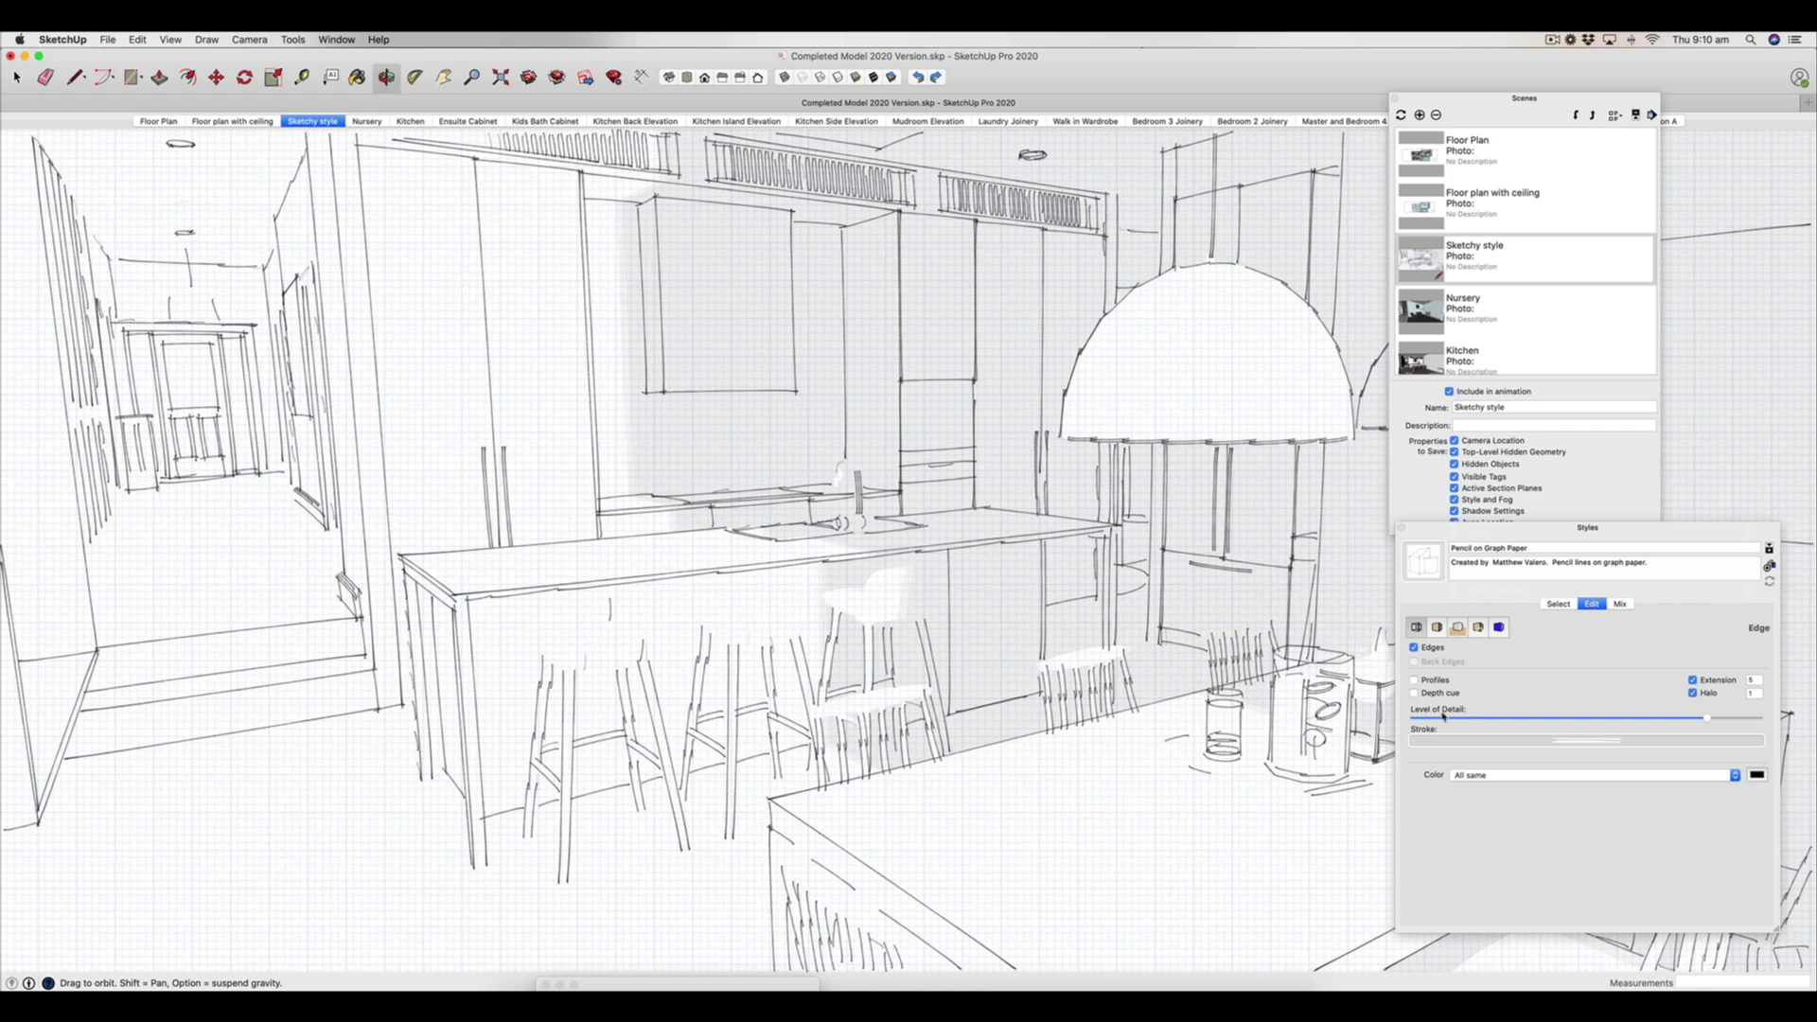
{"action": "left_click", "coordinate": [1620, 605]}
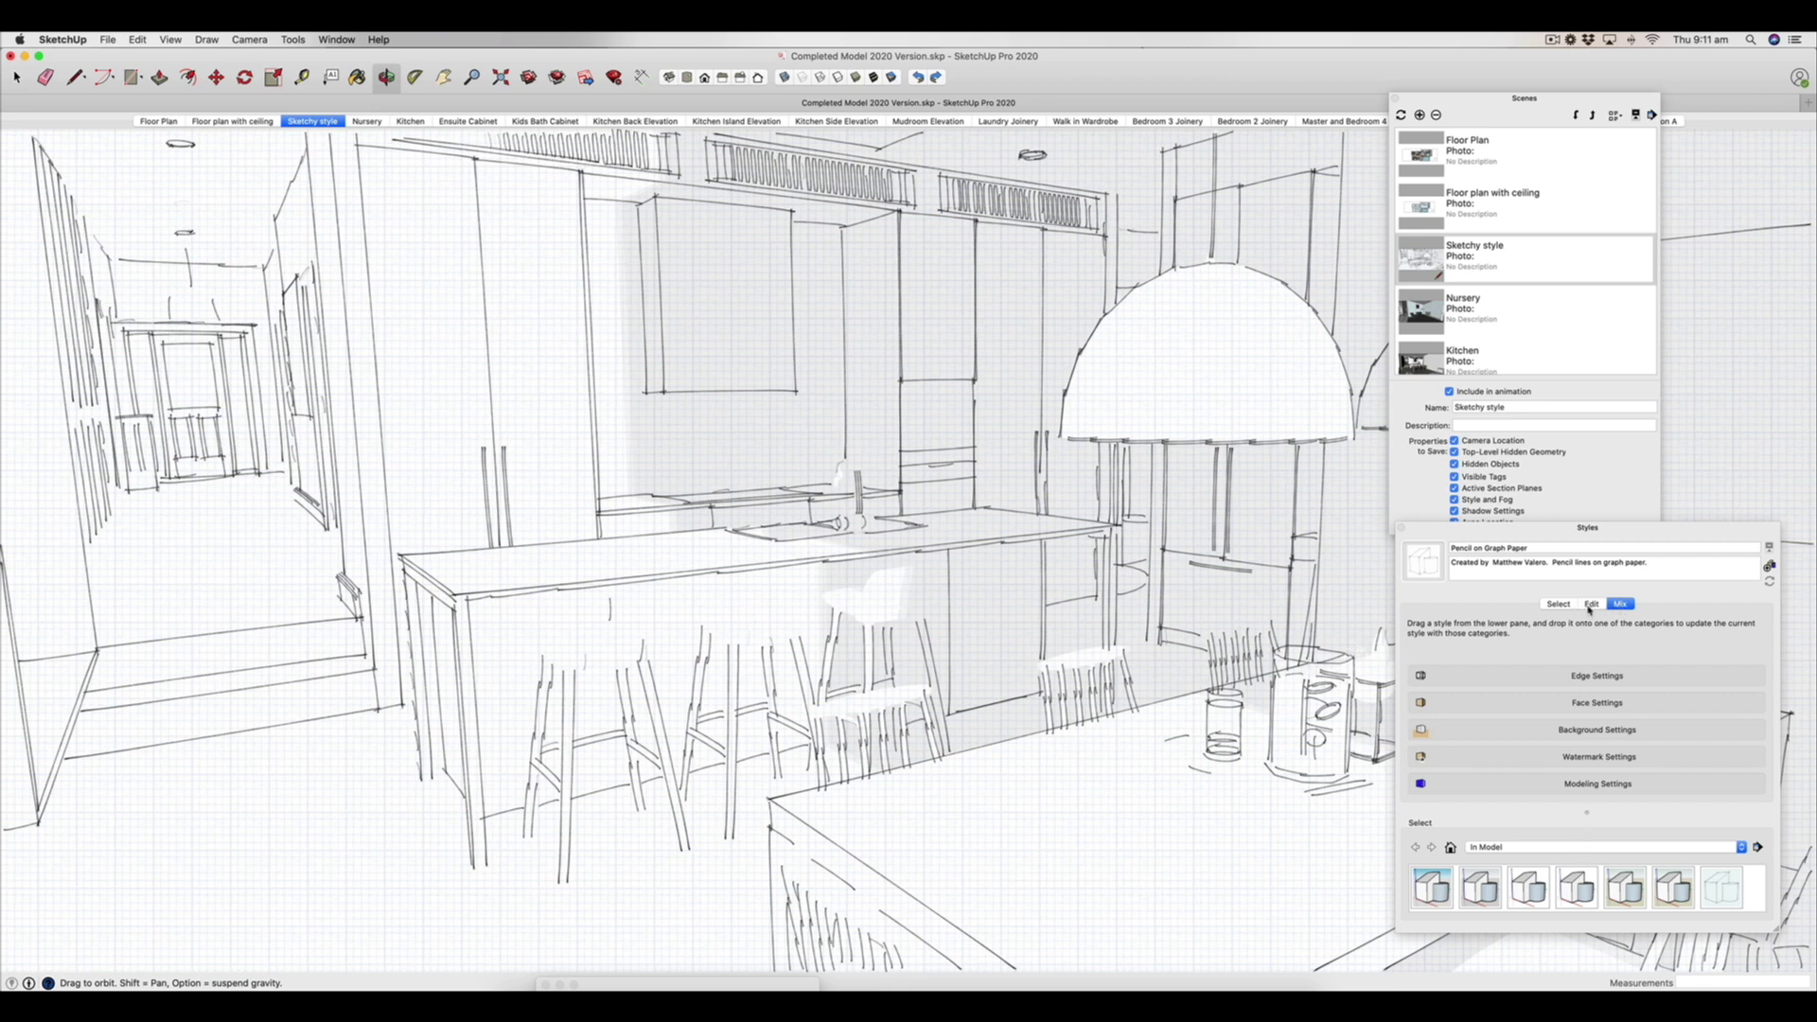
{"action": "left_click", "coordinate": [1592, 605]}
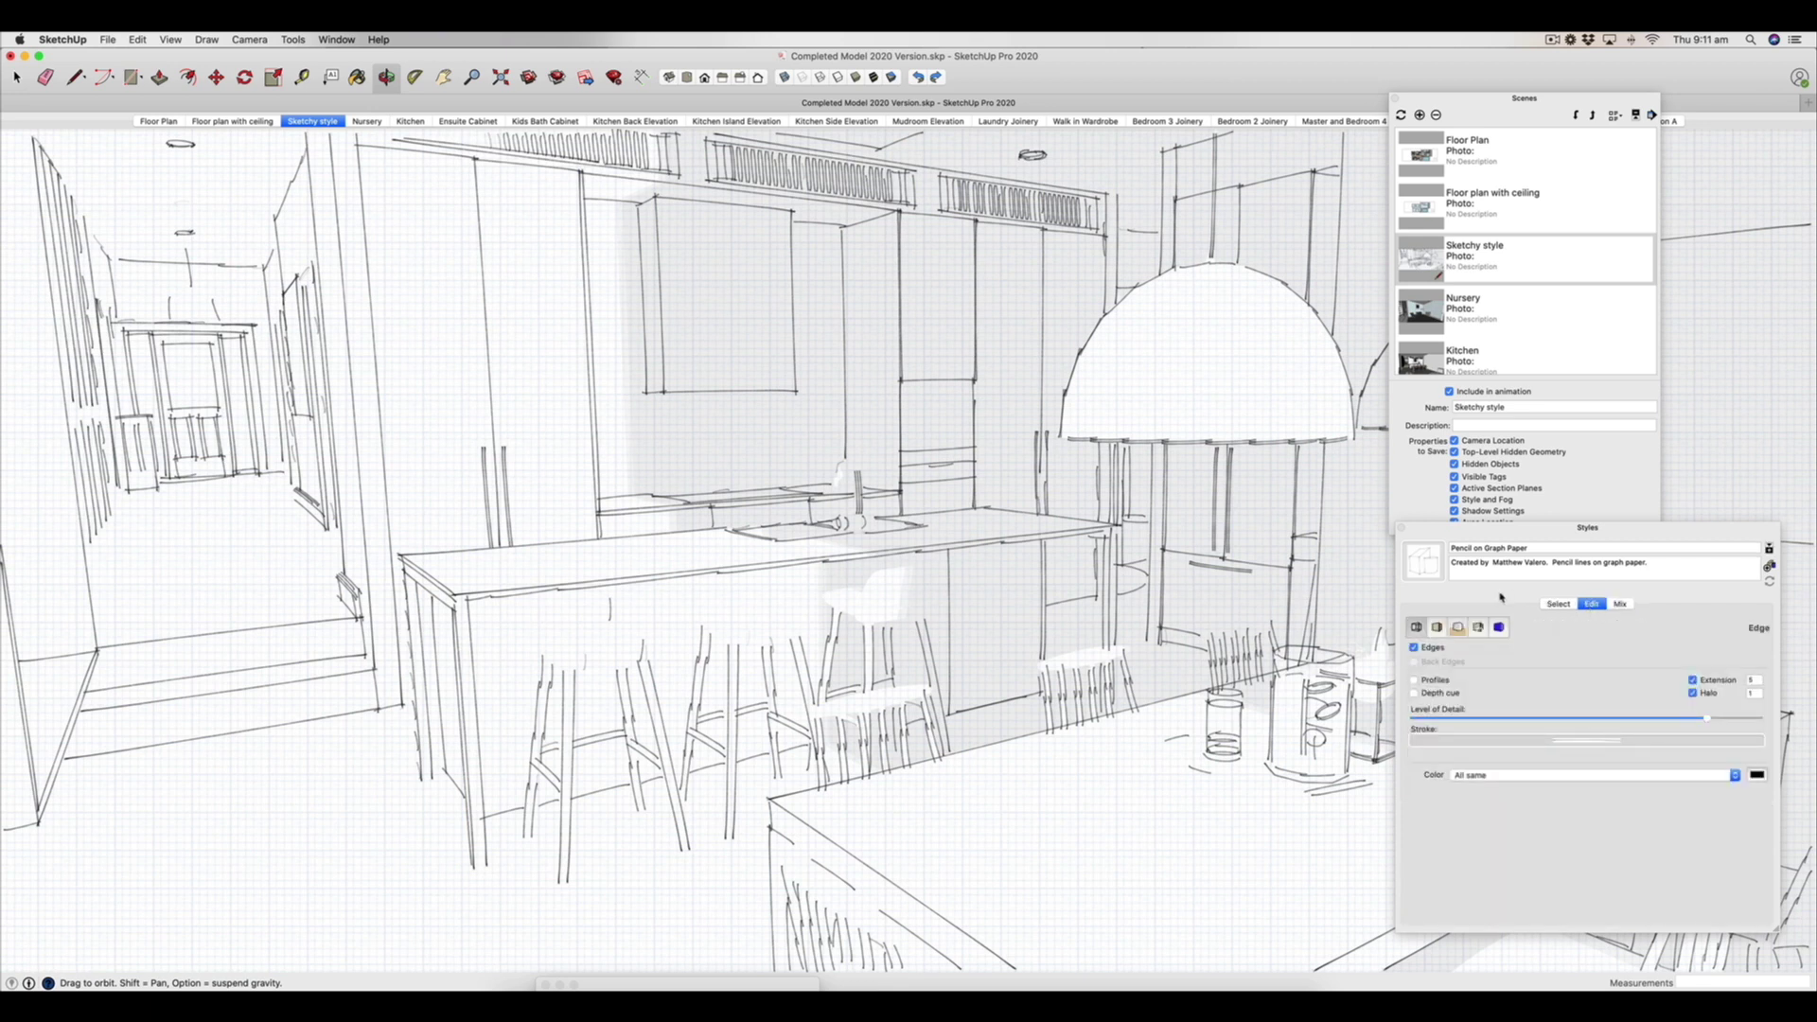
Bring the Scenes list forward, then return to the style thumbnails and list the style collections
{"action": "left_click", "coordinate": [1516, 253]}
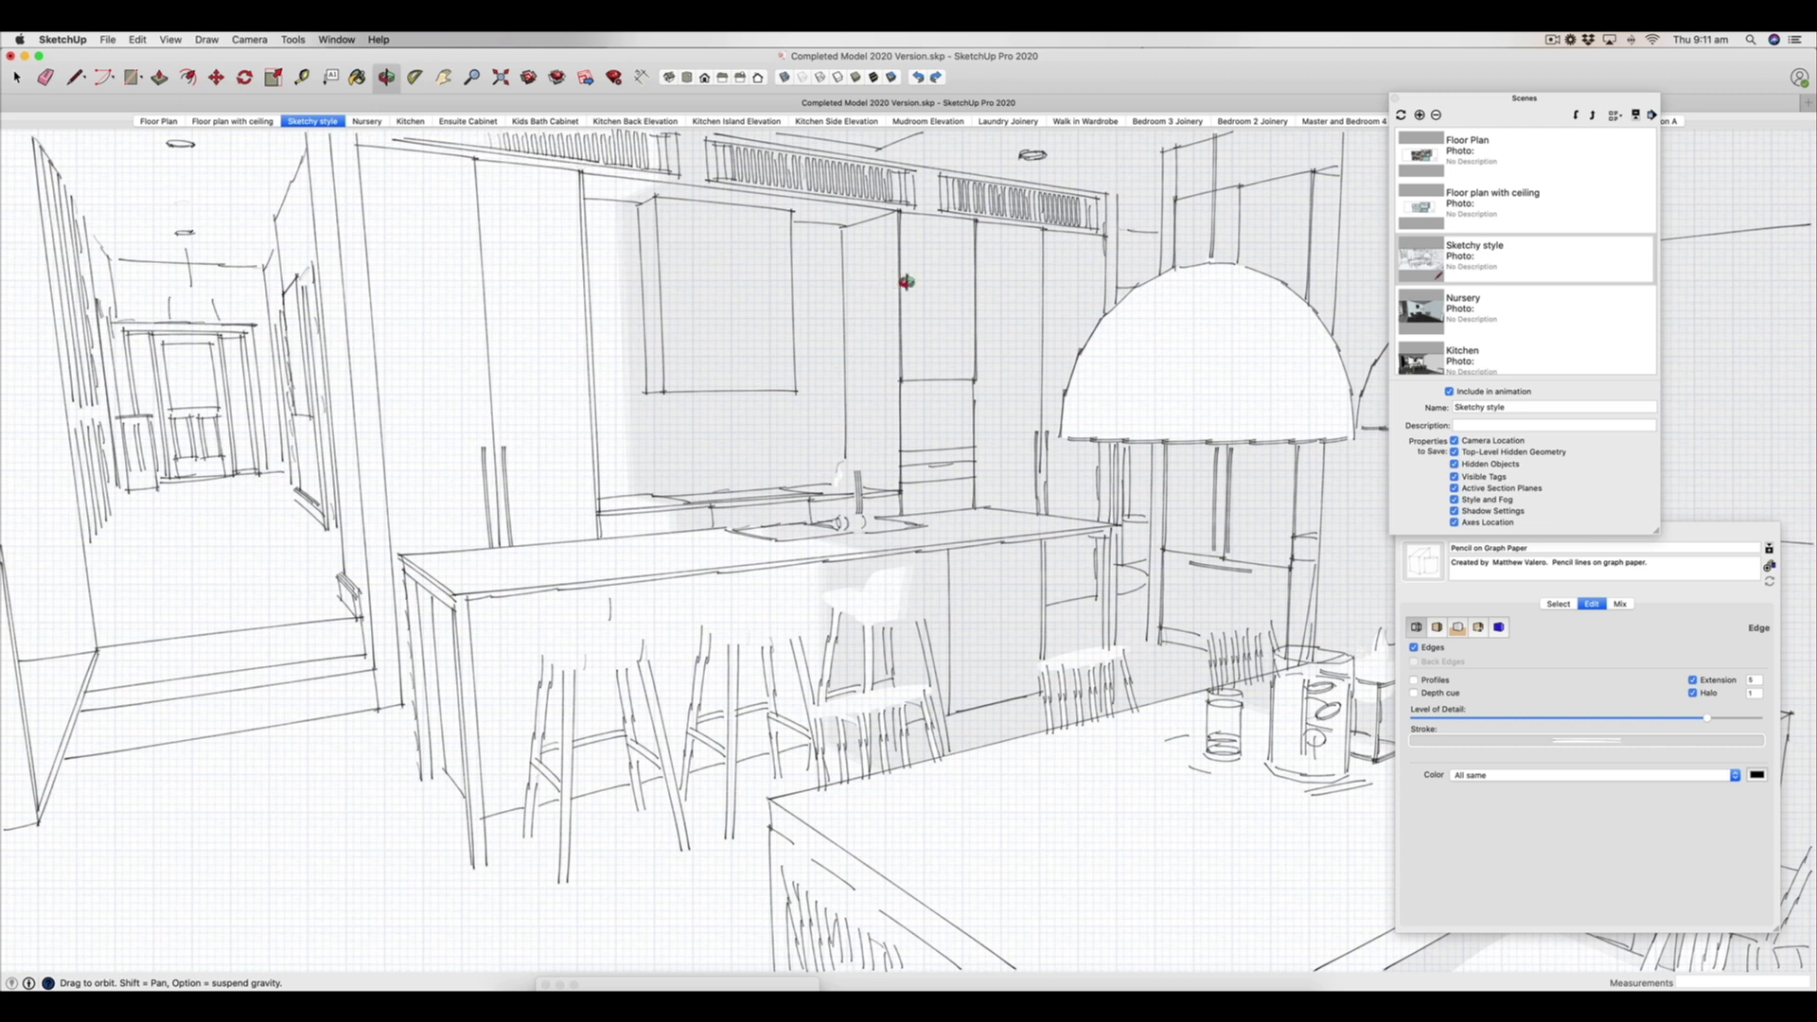
{"action": "left_click_drag", "start_coordinate": [1696, 532], "coordinate": [1690, 545]}
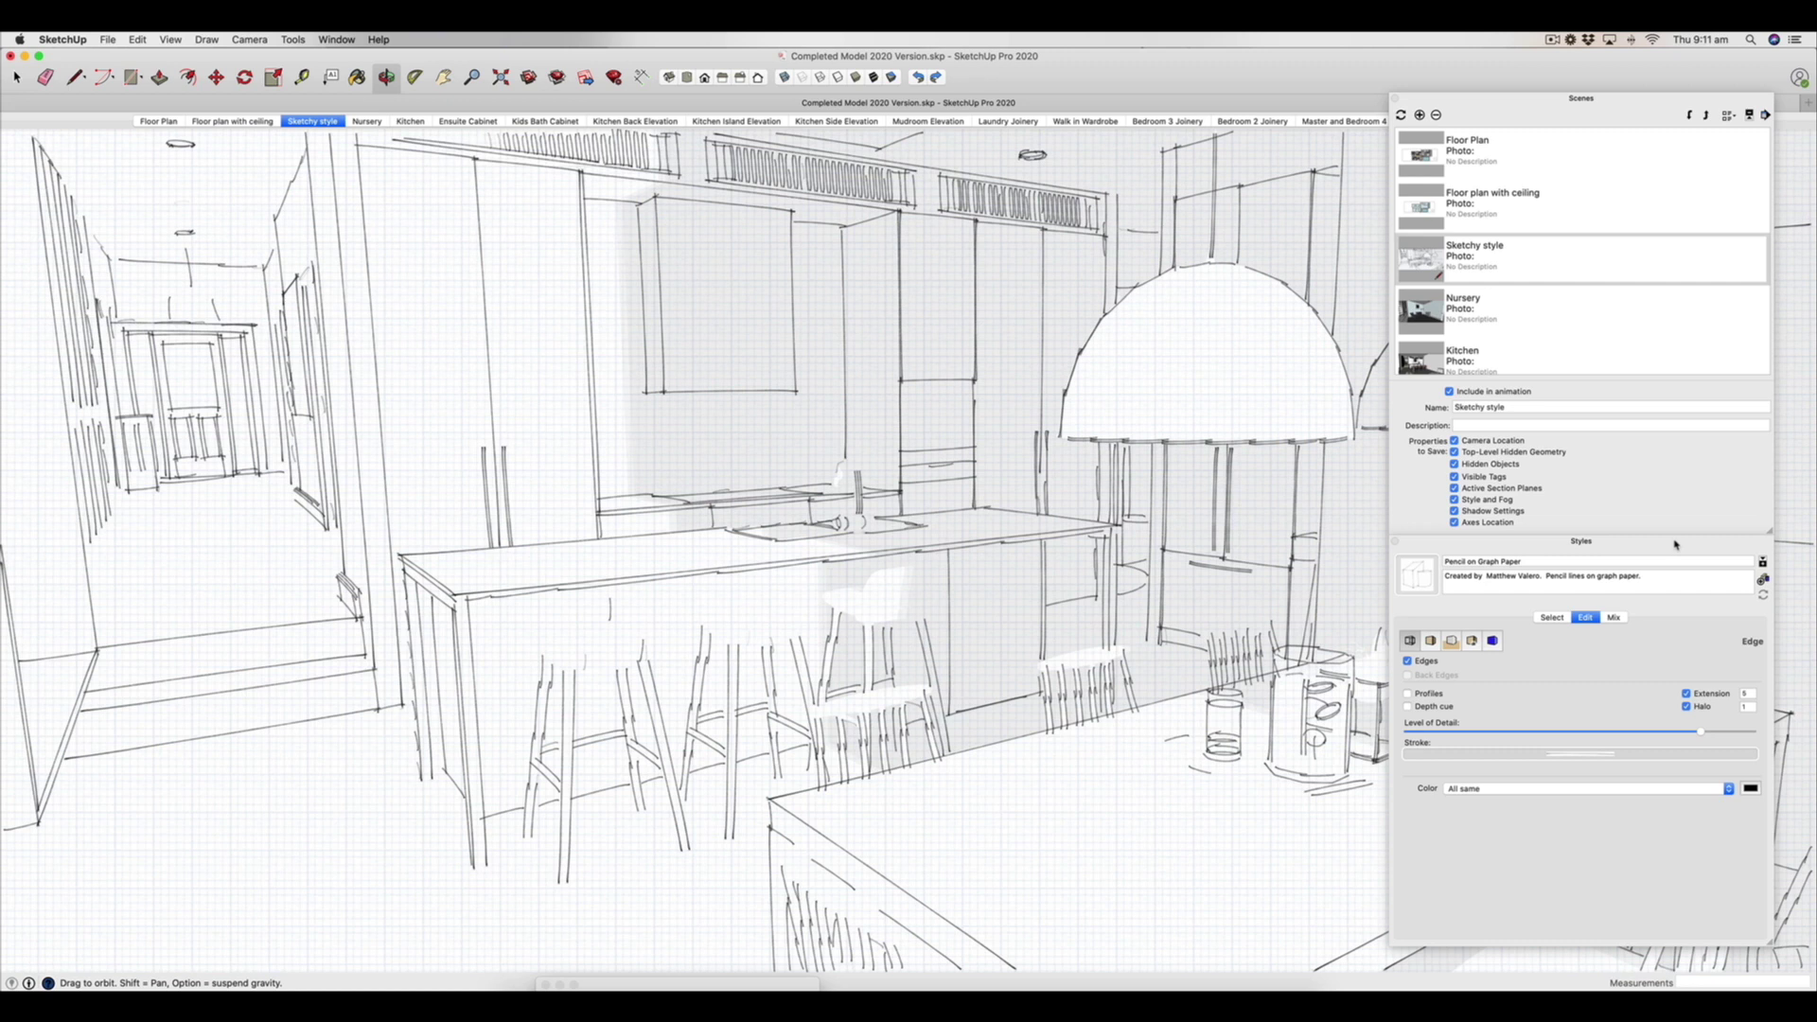
{"action": "left_click", "coordinate": [1551, 618]}
{"action": "left_click", "coordinate": [1532, 640]}
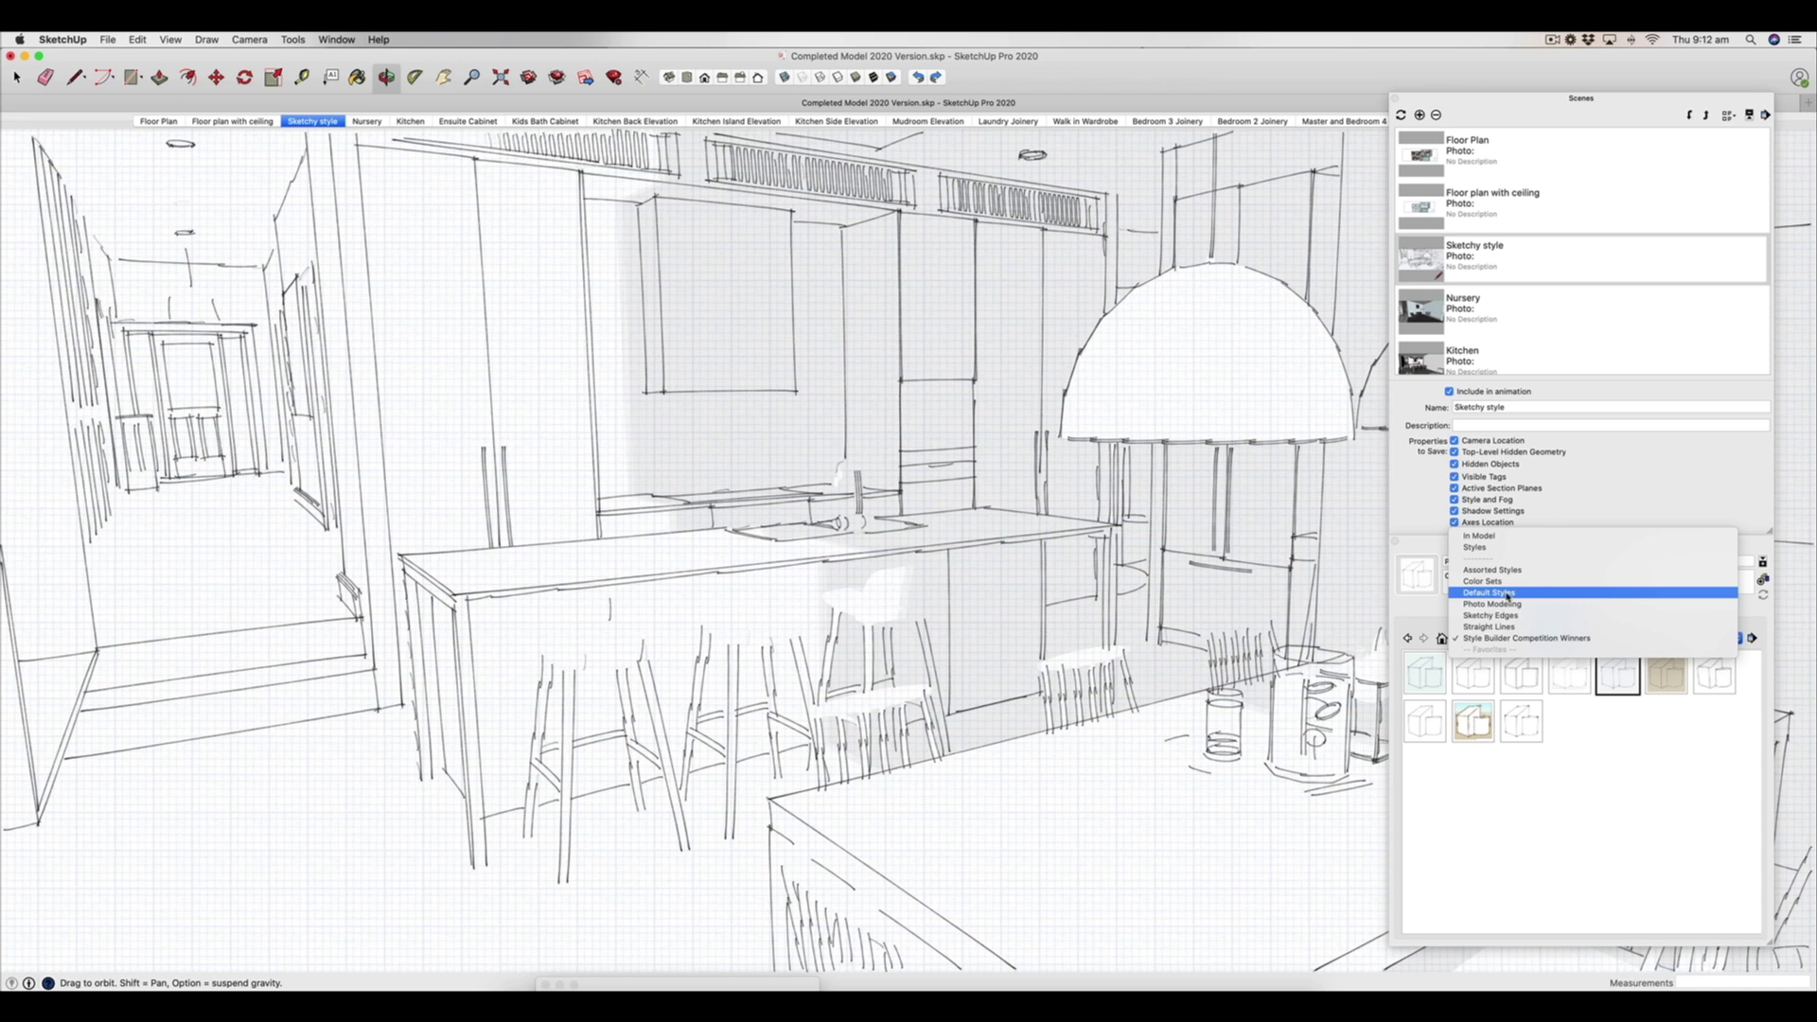
Choose the Default Styles collection so the kitchen renders in Shaded with textures
{"action": "left_click", "coordinate": [1509, 594]}
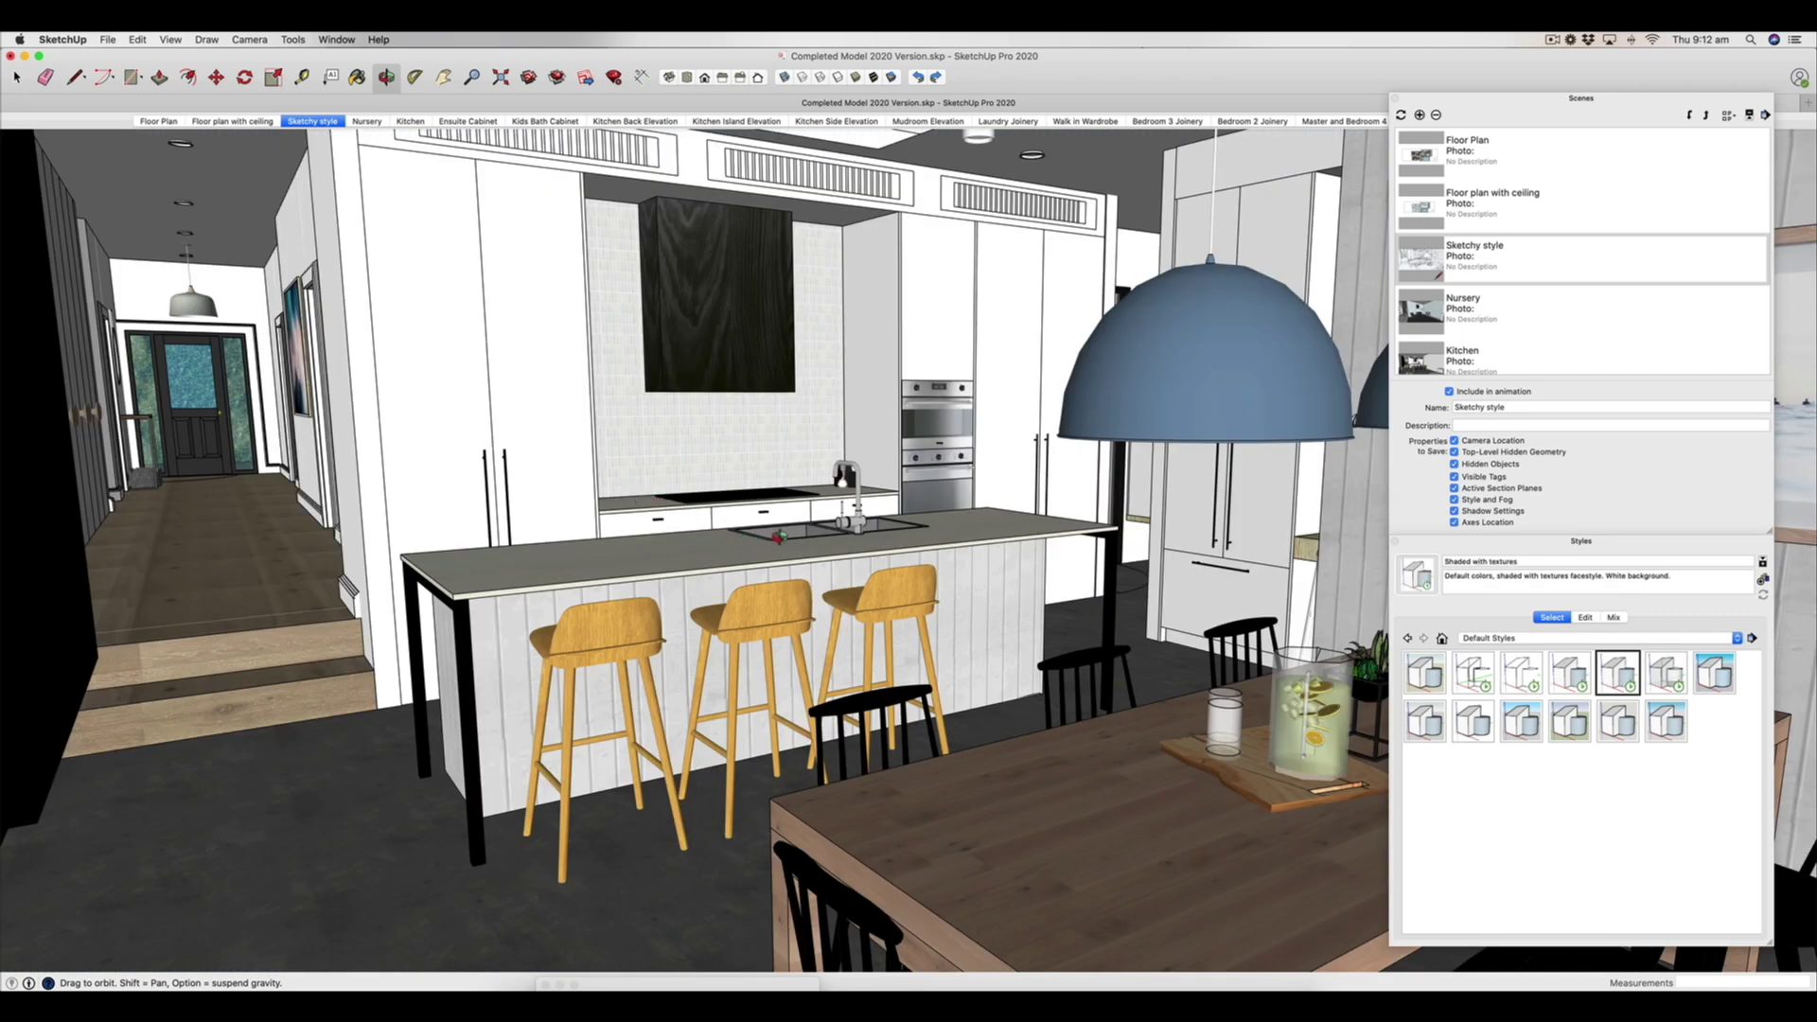
Orbit and zoom around the kitchen island to show the stools and both blue pendant lights
{"action": "left_click_drag", "start_coordinate": [779, 537], "coordinate": [833, 539]}
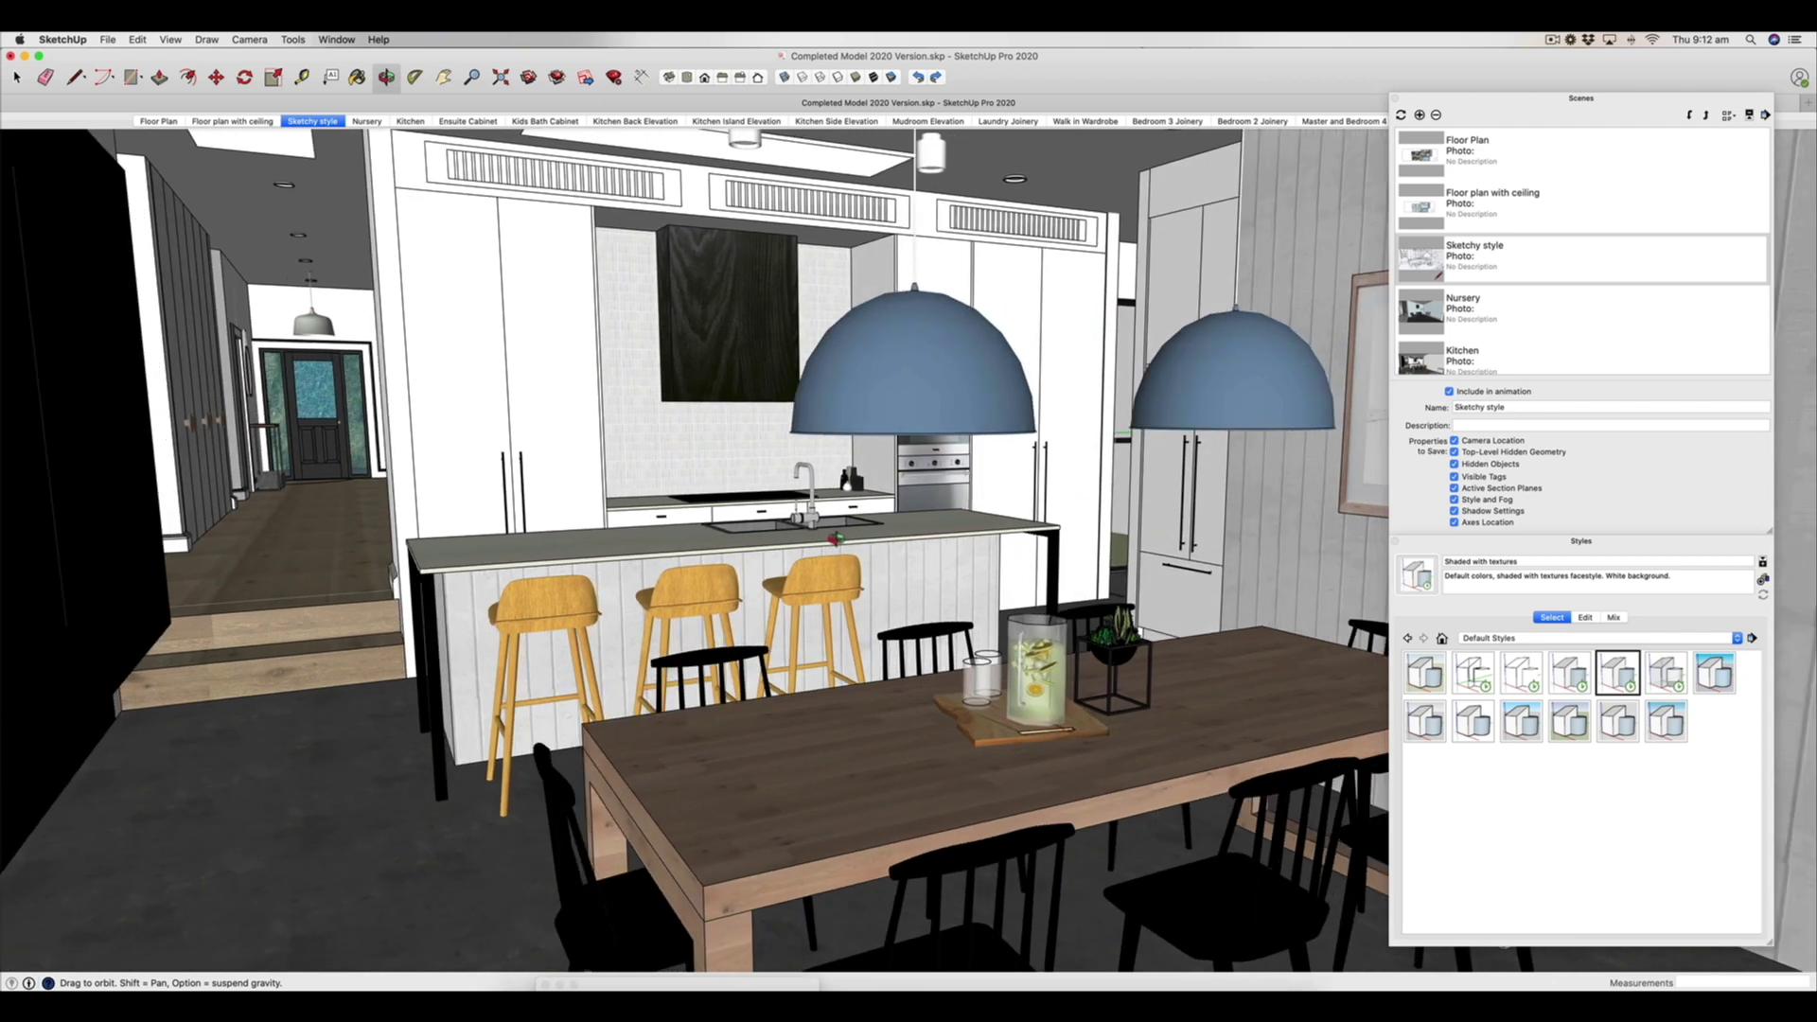
{"action": "scroll", "coordinate": [843, 538], "scroll_direction": "up", "scroll_amount": 5}
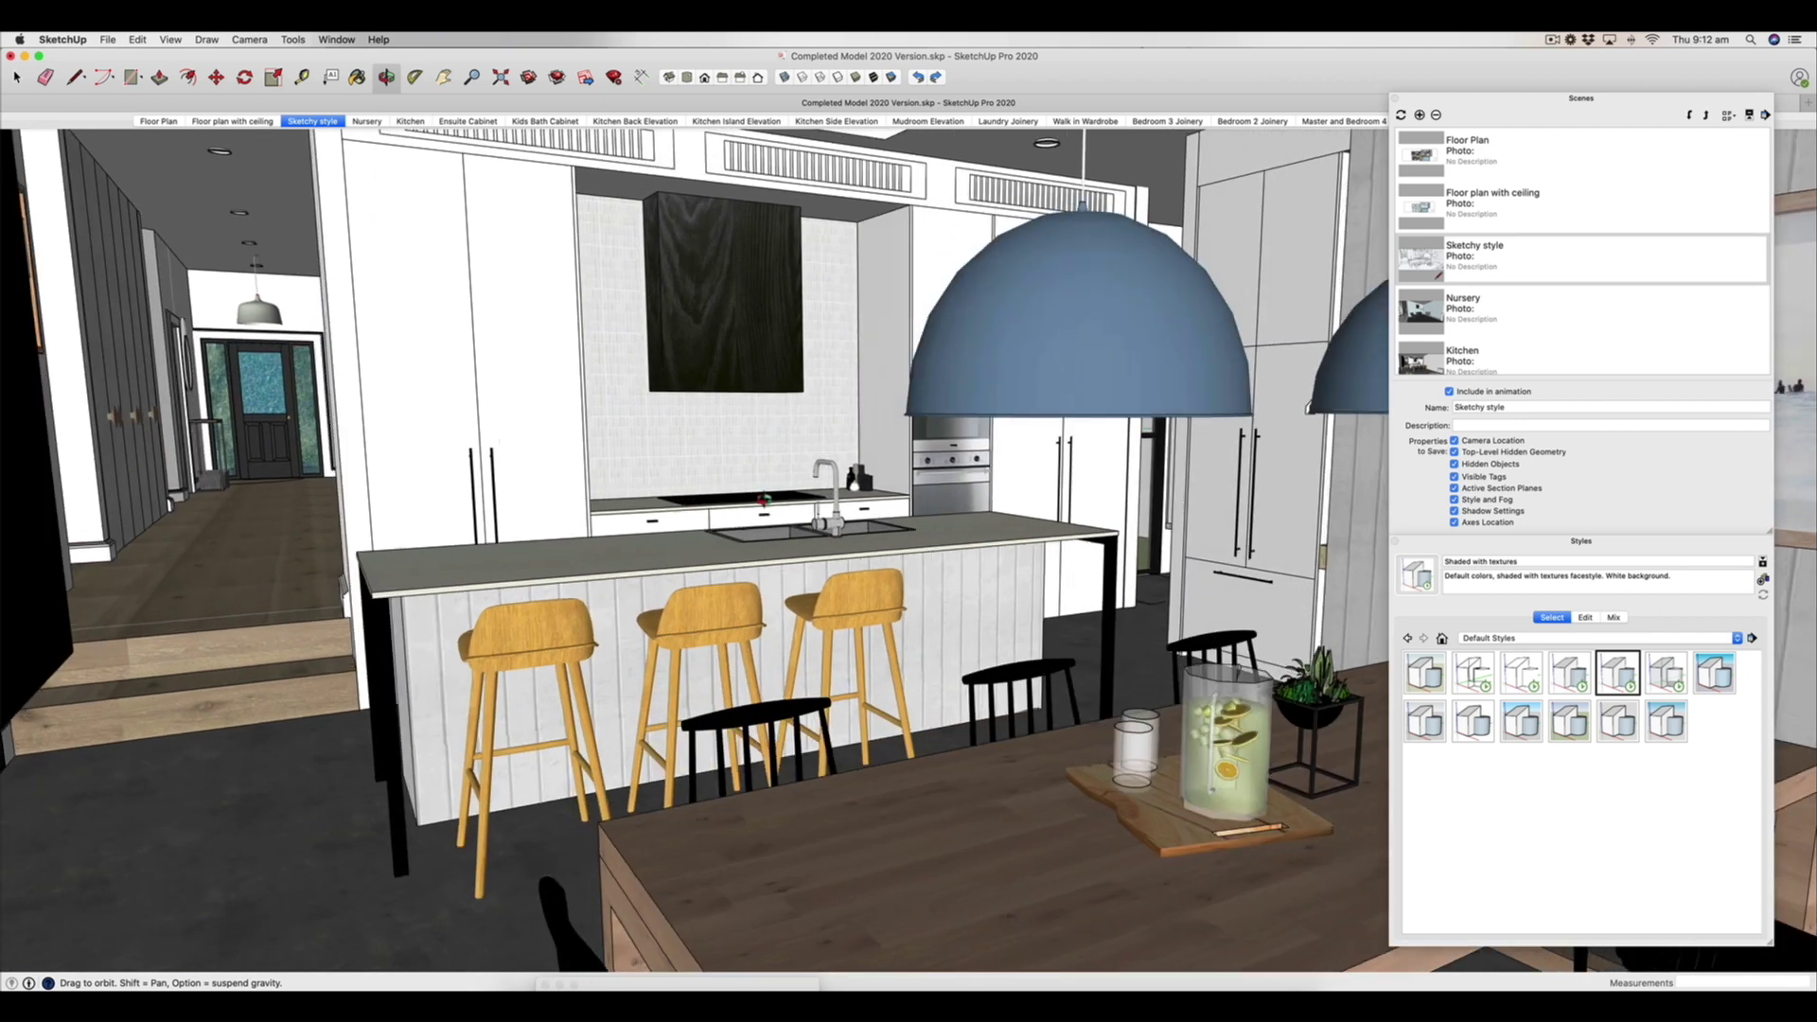
{"action": "scroll", "coordinate": [764, 499], "scroll_direction": "down", "scroll_amount": 3}
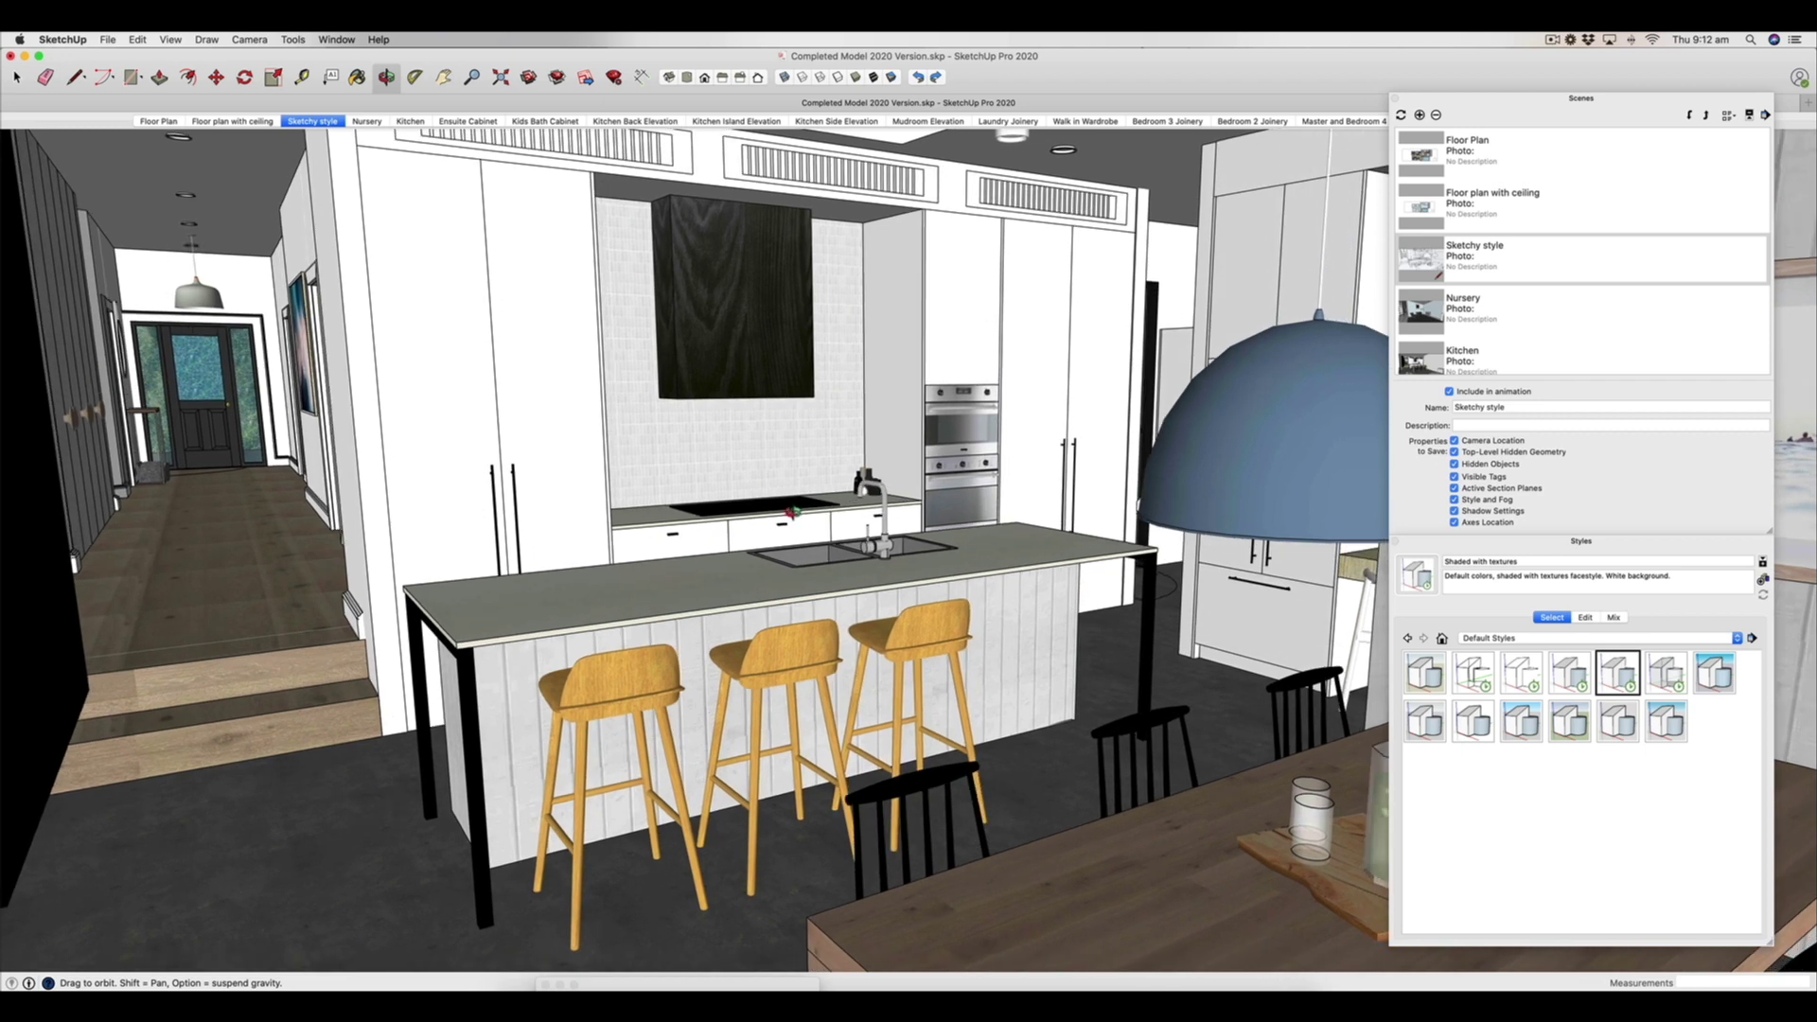
{"action": "left_click_drag", "start_coordinate": [793, 512], "coordinate": [839, 516]}
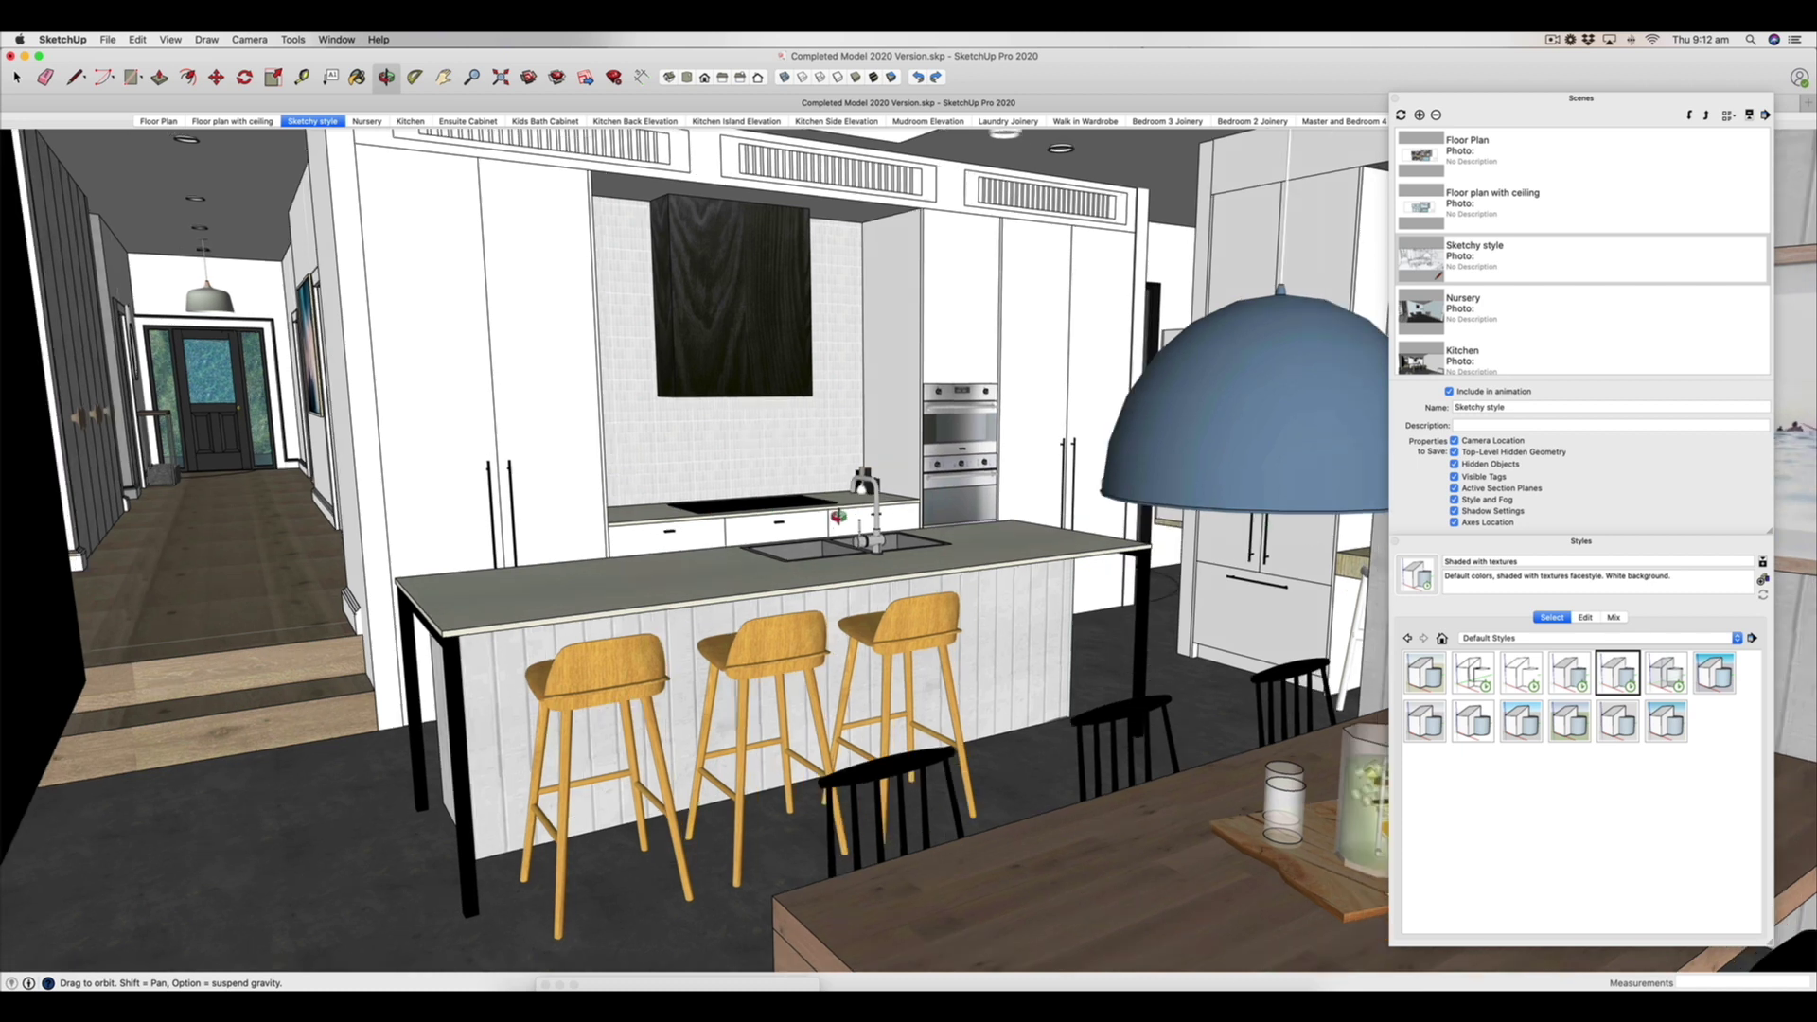